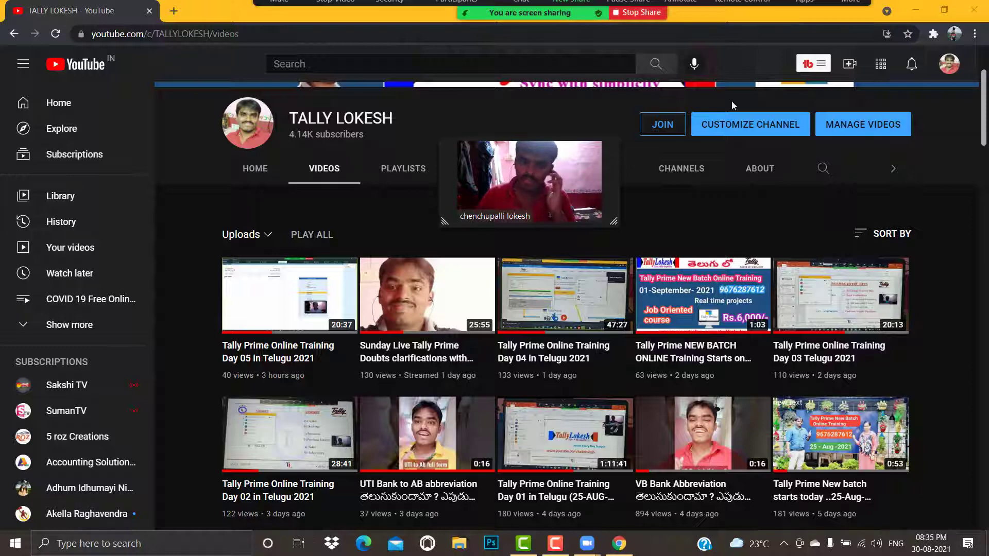
Minimize the open windows, share the entire screen in the Zoom meeting and move the floating video thumbnail aside
click(914, 12)
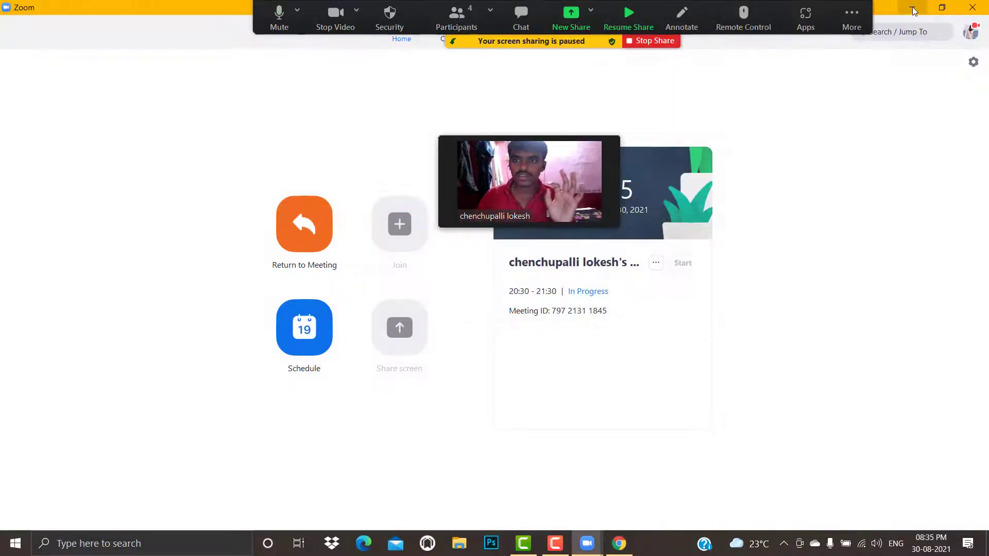
click(913, 8)
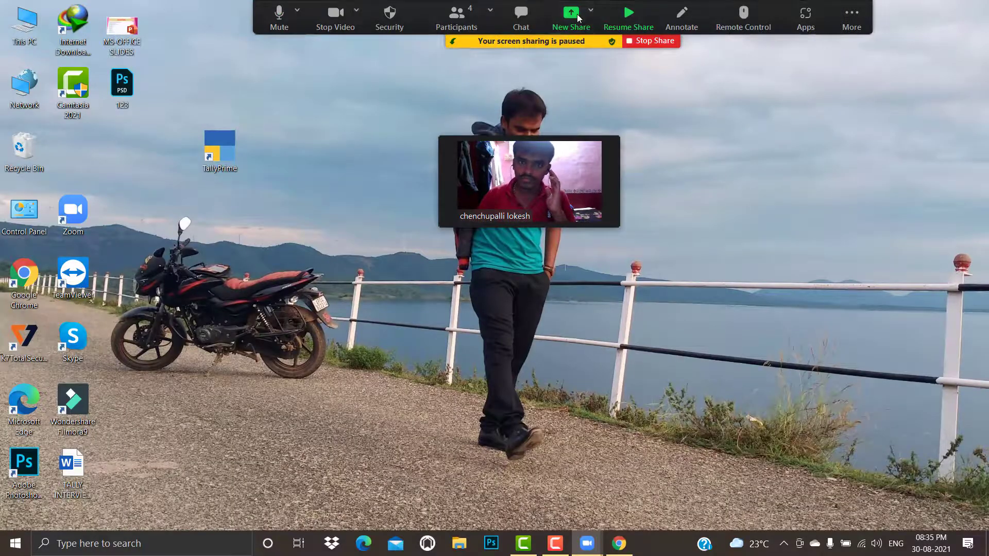
click(577, 17)
click(288, 201)
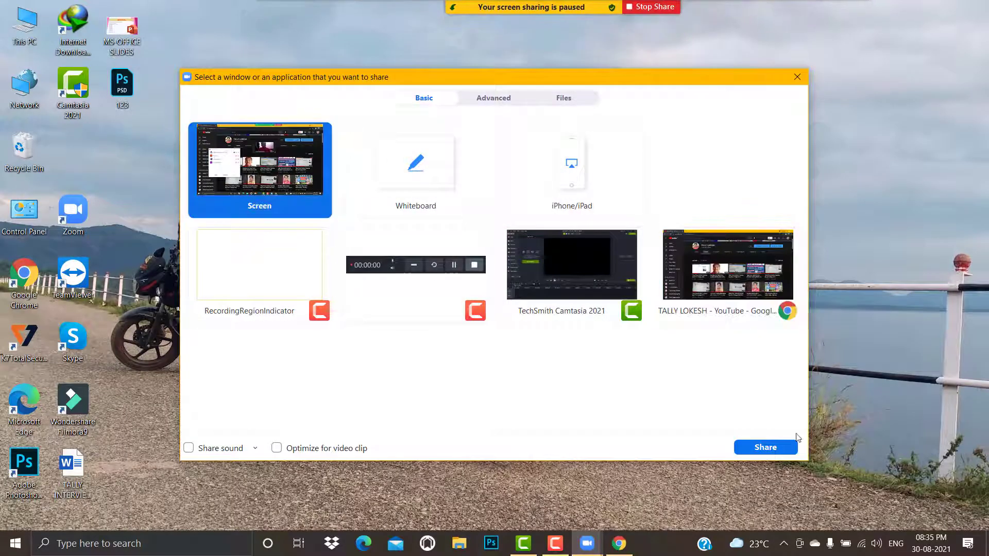
click(782, 448)
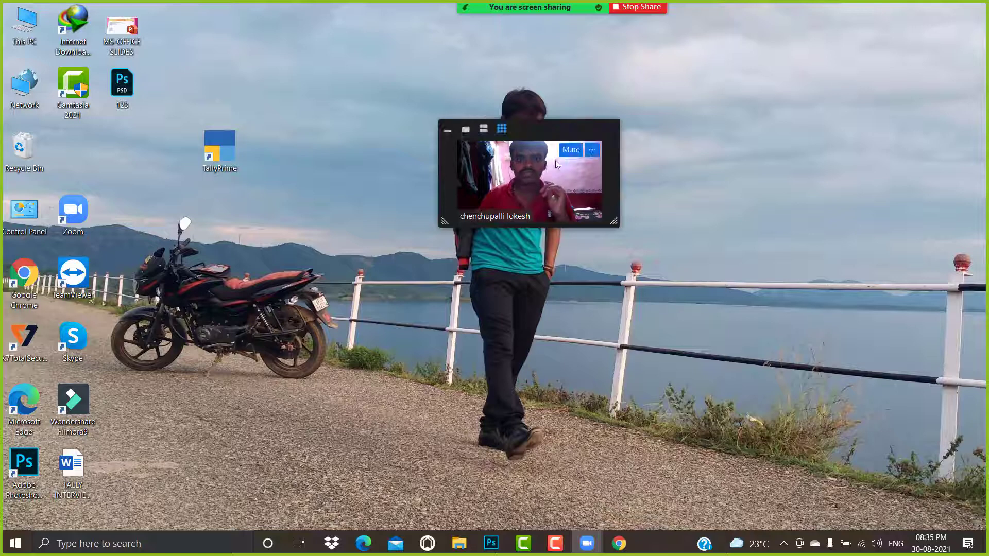
drag(541, 128, 810, 68)
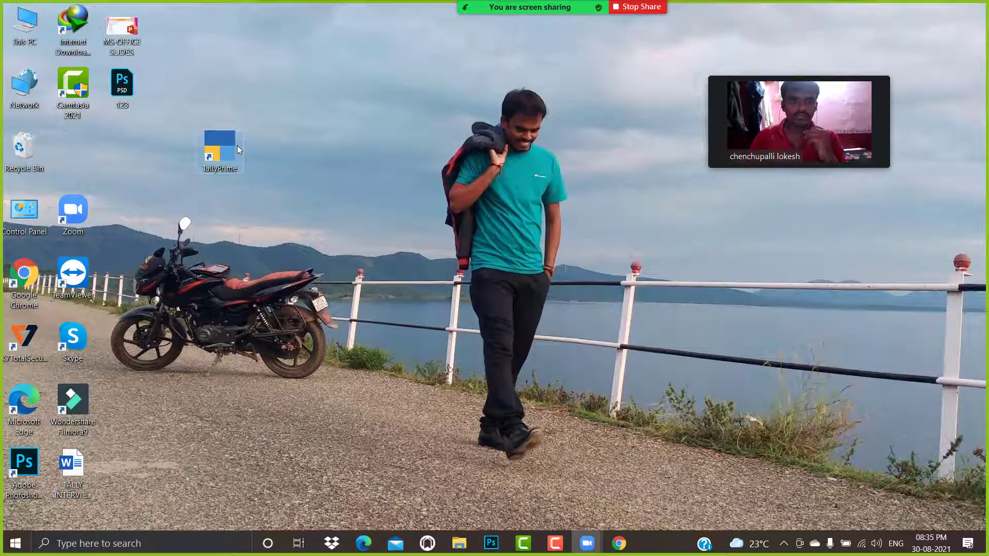
Launch TallyPrime from the desktop and continue in Educational Mode
double_click(220, 148)
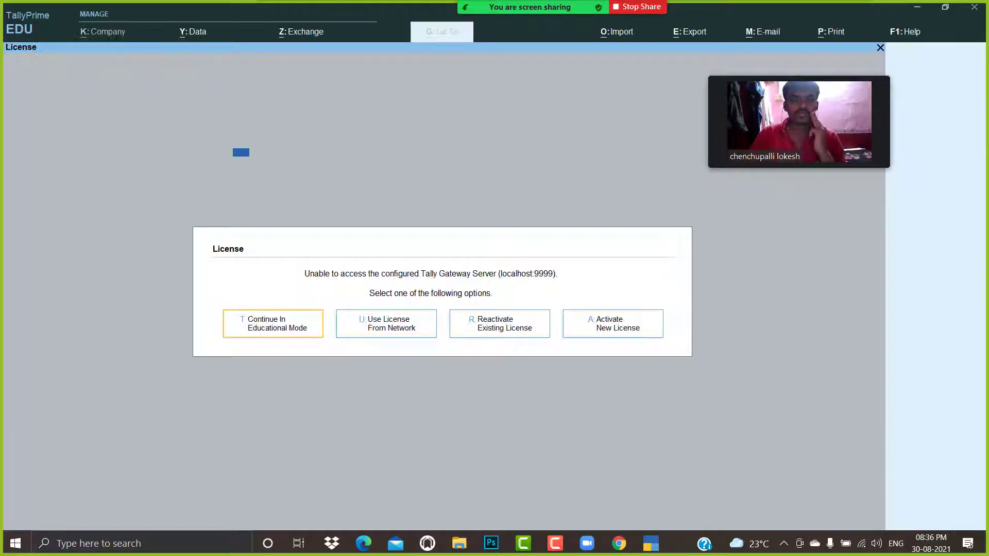
click(287, 331)
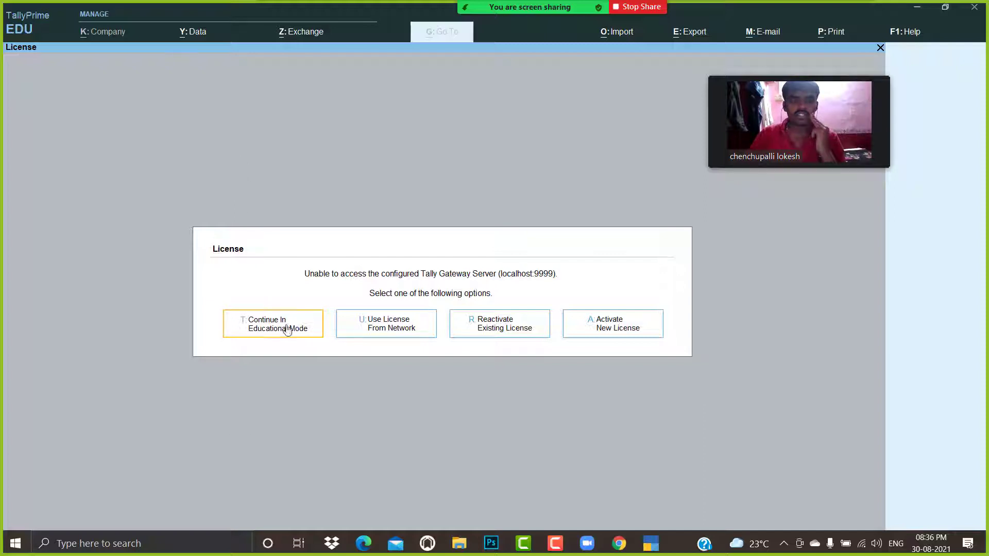
Shut the Neha Traders company and confirm closing it
click(933, 66)
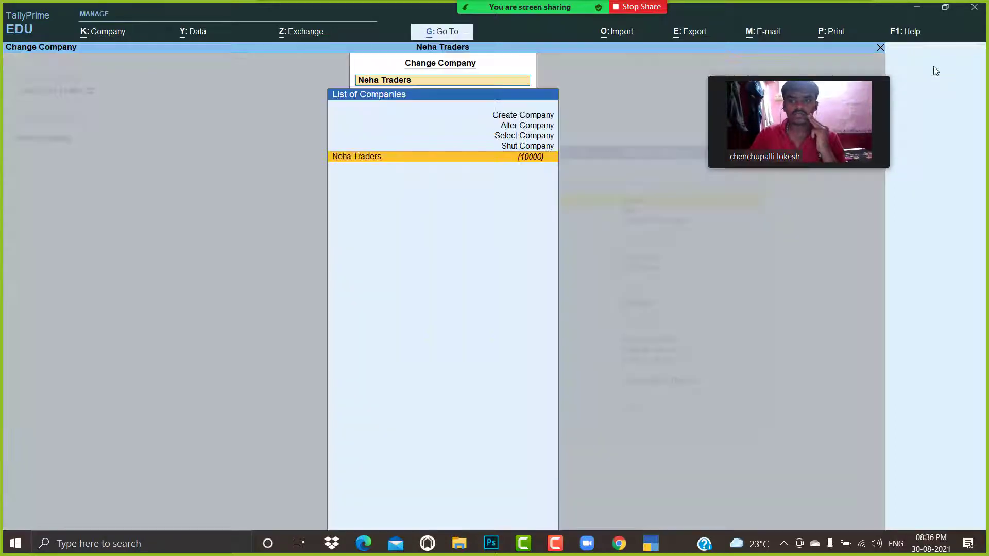
key(Up)
key(Return)
key(Return)
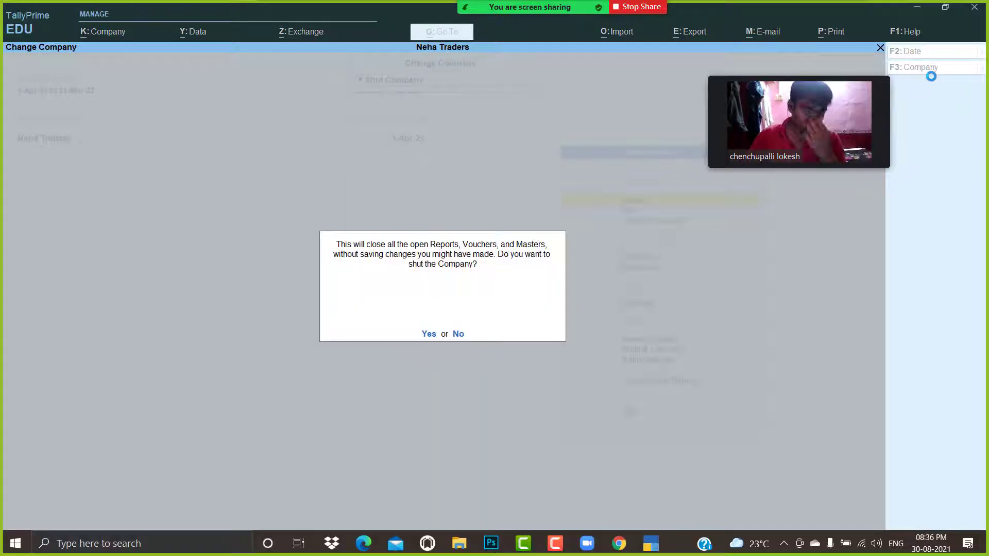
key(Return)
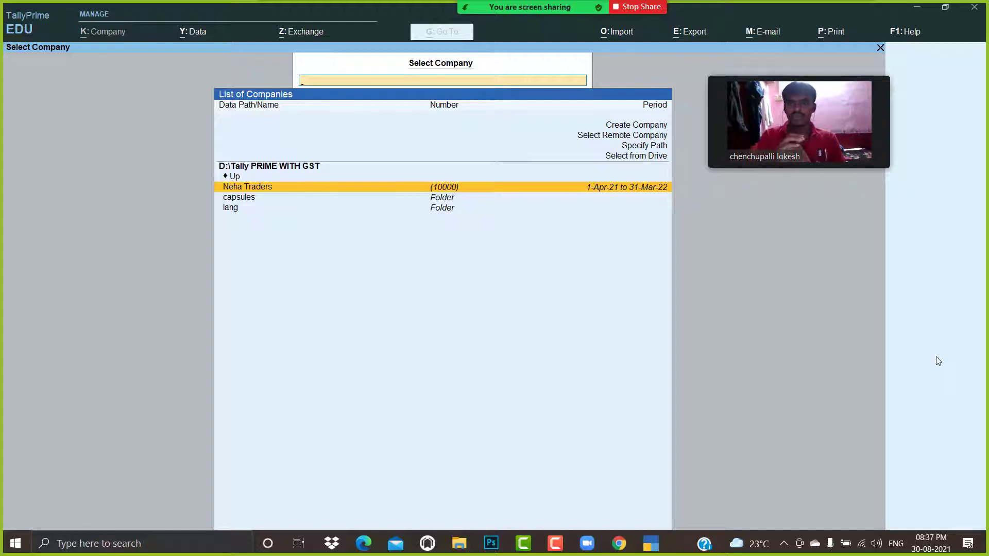
key(Up)
key(Up)
key(Up)
key(Up)
key(Up)
key(Up)
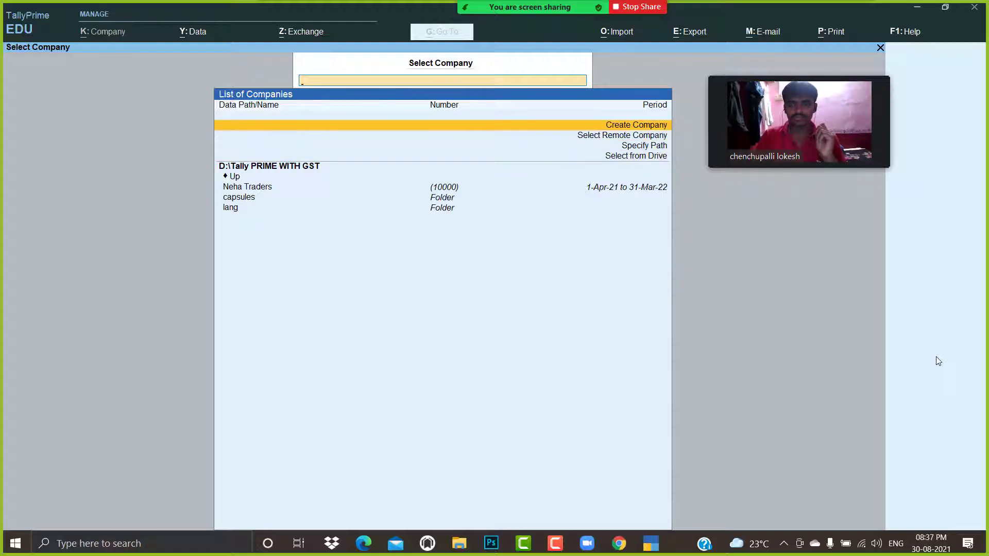
key(Return)
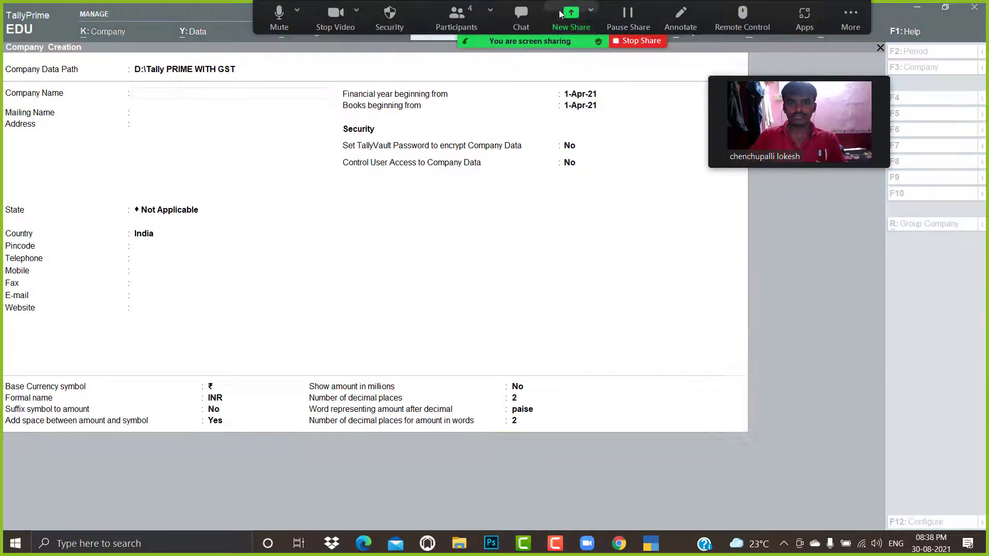
Restart the Zoom share with the entire screen as the source
click(559, 12)
click(426, 298)
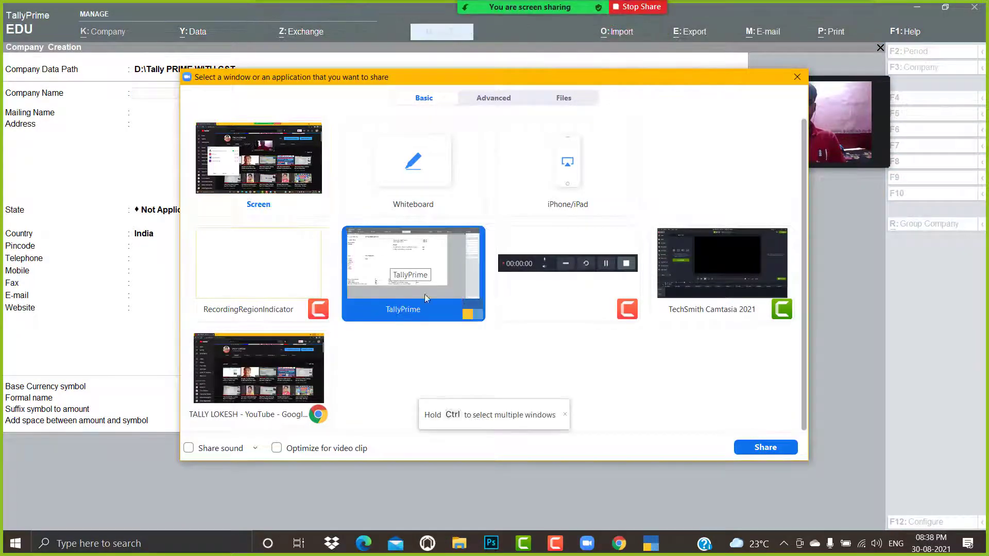
click(289, 203)
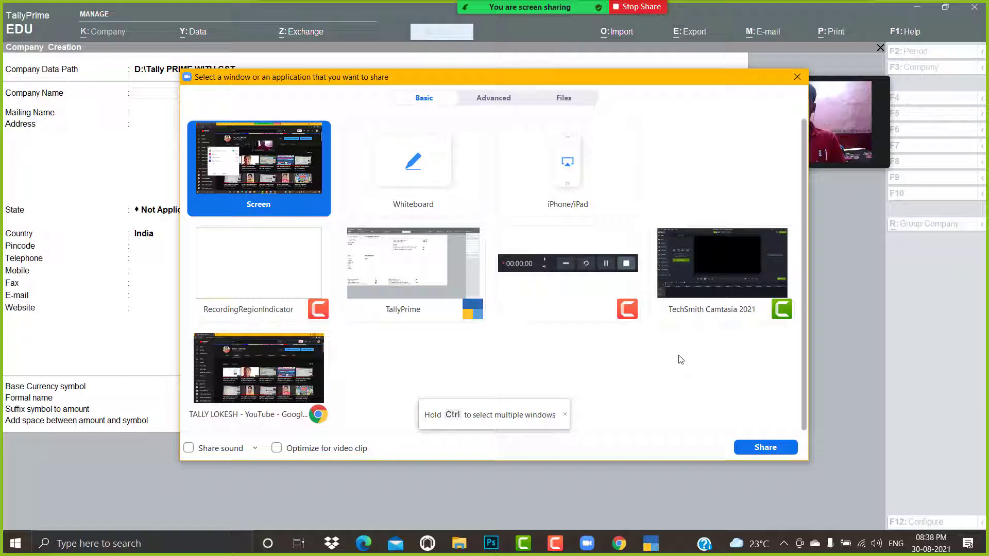
click(766, 447)
Start a new Zoom share with the TallyPrime window as the source
mouse_move(571, 13)
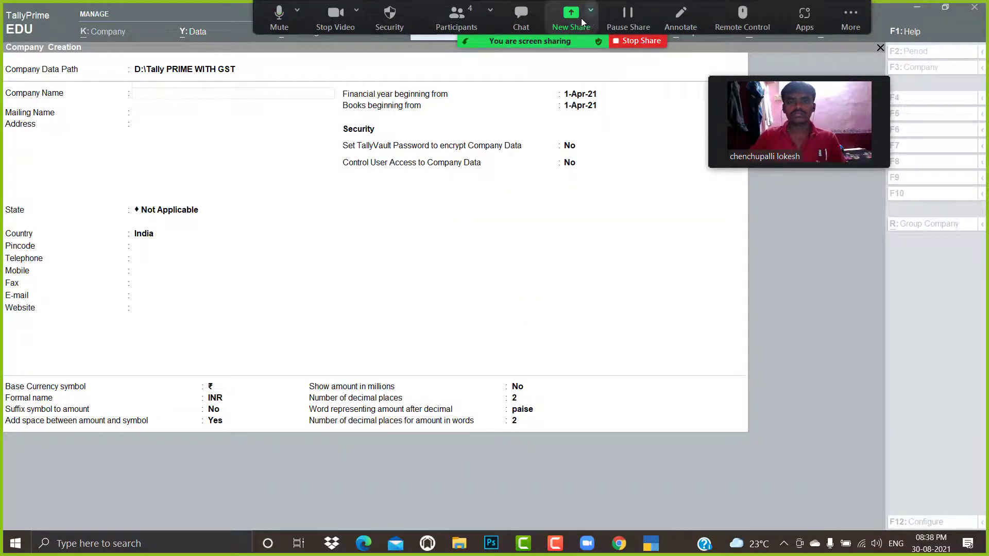
click(582, 20)
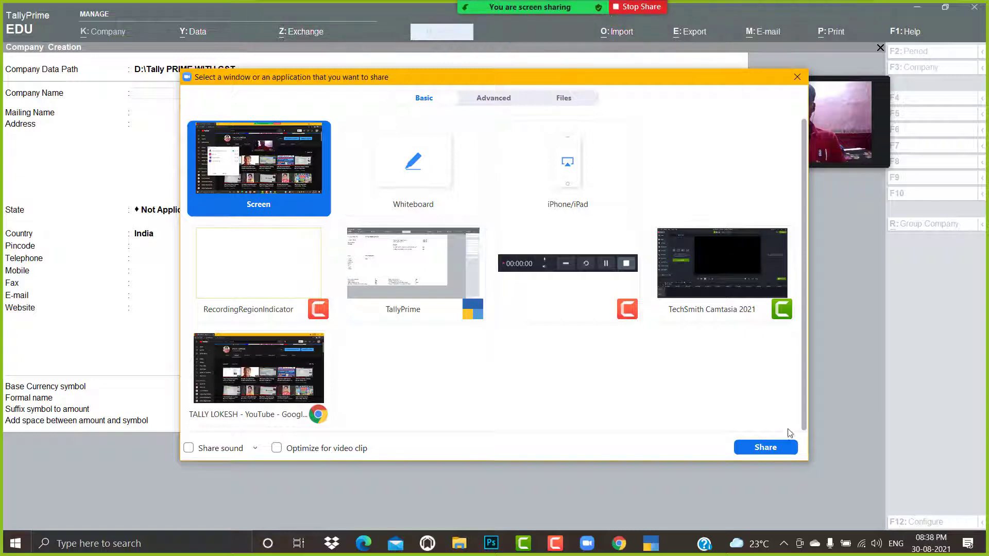
click(373, 268)
click(765, 447)
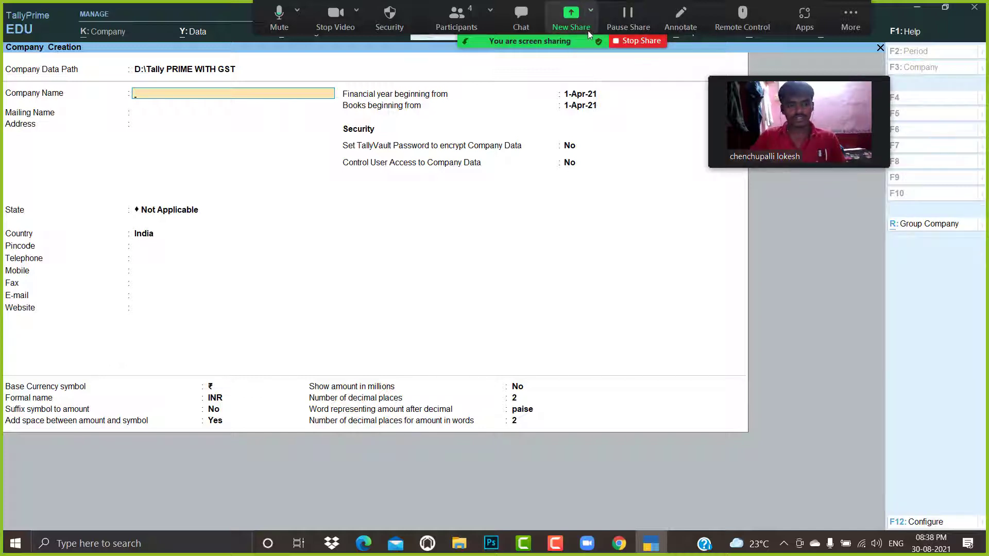
Quit the blank company creation form without saving
key(Escape)
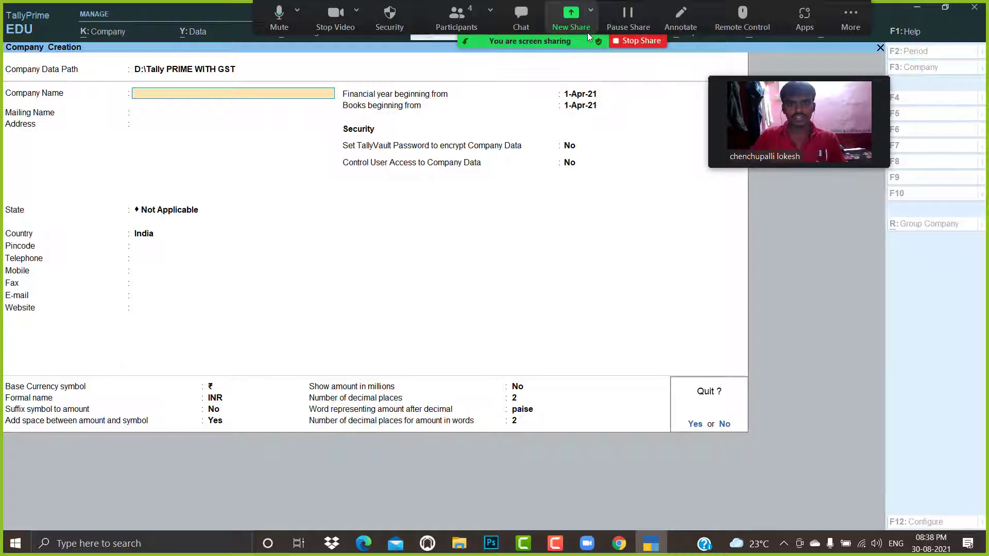
key(y)
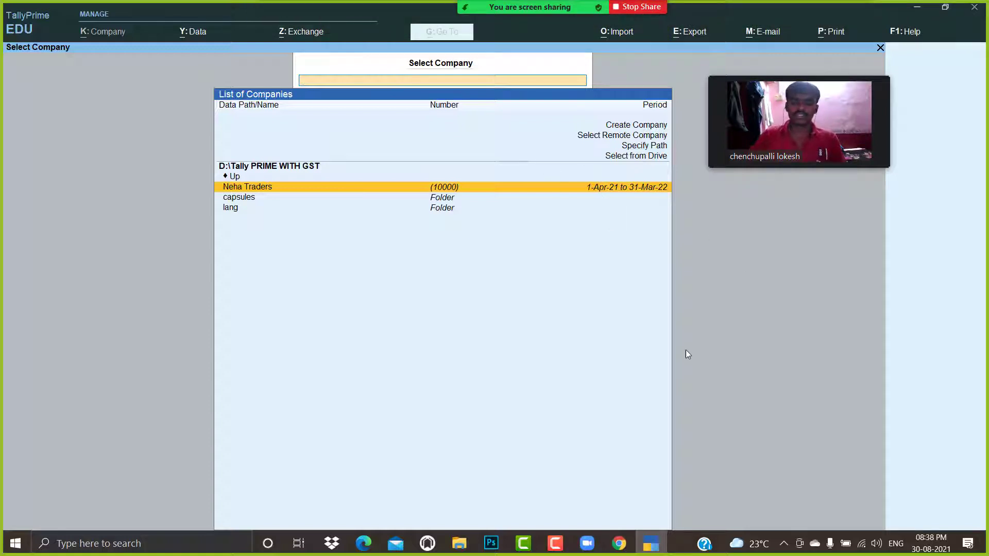
Open the form for creating a new company from the list of companies
key(Up)
key(Up)
key(Up)
key(Up)
key(Up)
key(Up)
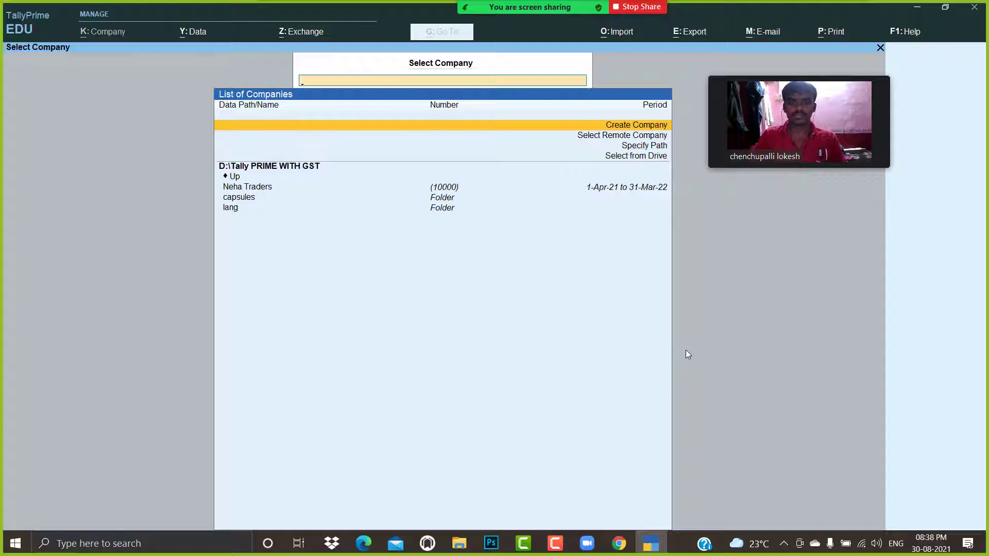
key(Return)
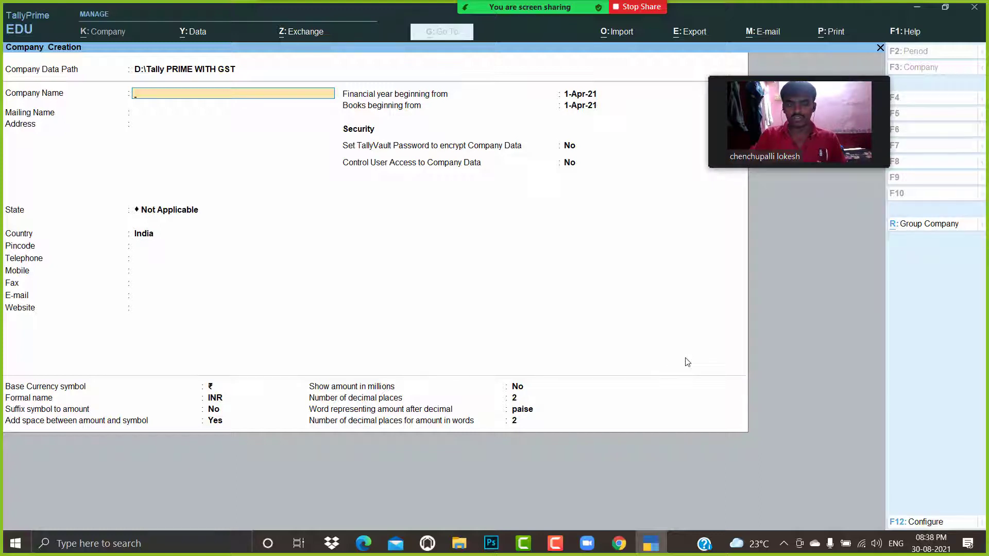
Name the company Super Speciality Hospital, leave the address blank and set the state to Andhra Pradesh
text(Su)
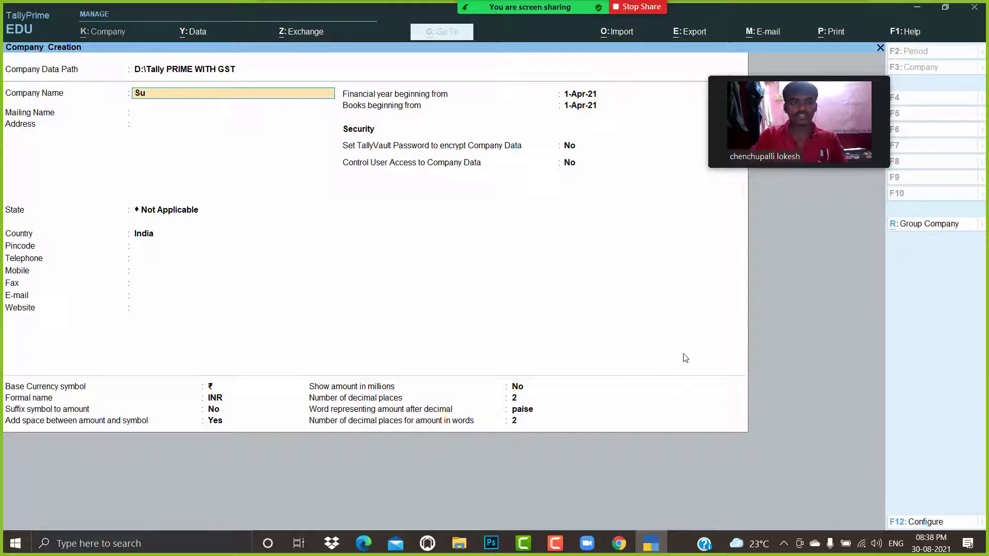
text(per Spe)
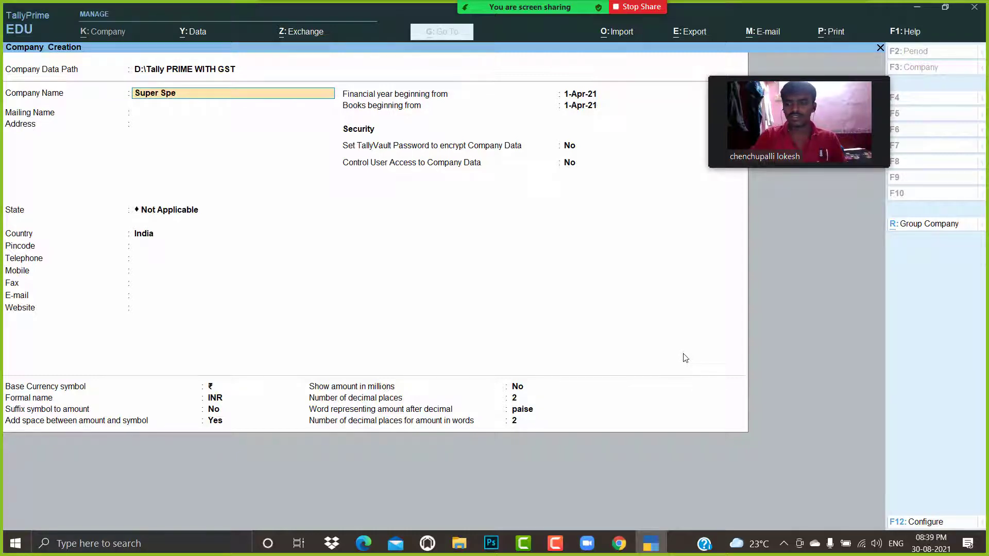
text(ciality)
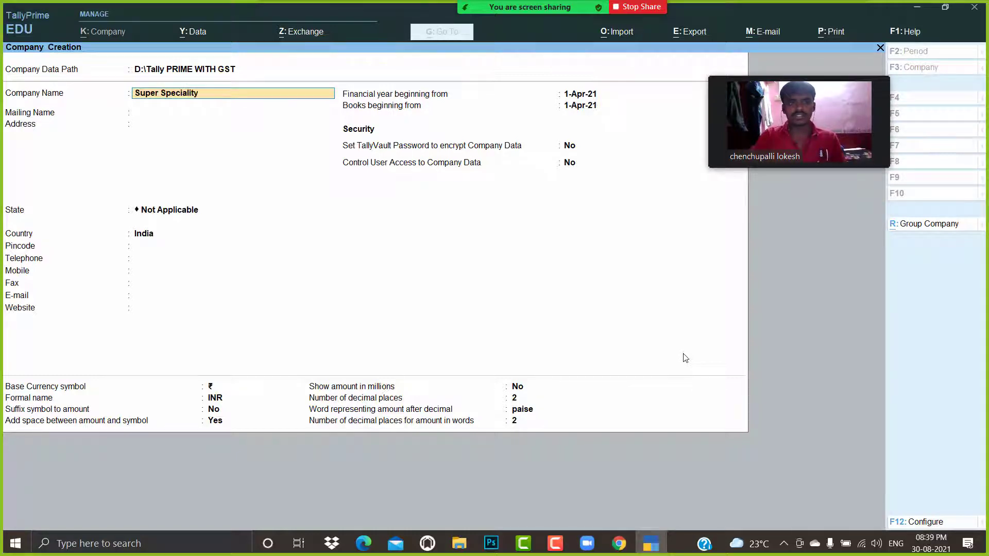
text( Hospital)
key(Return)
key(Return)
key(Return)
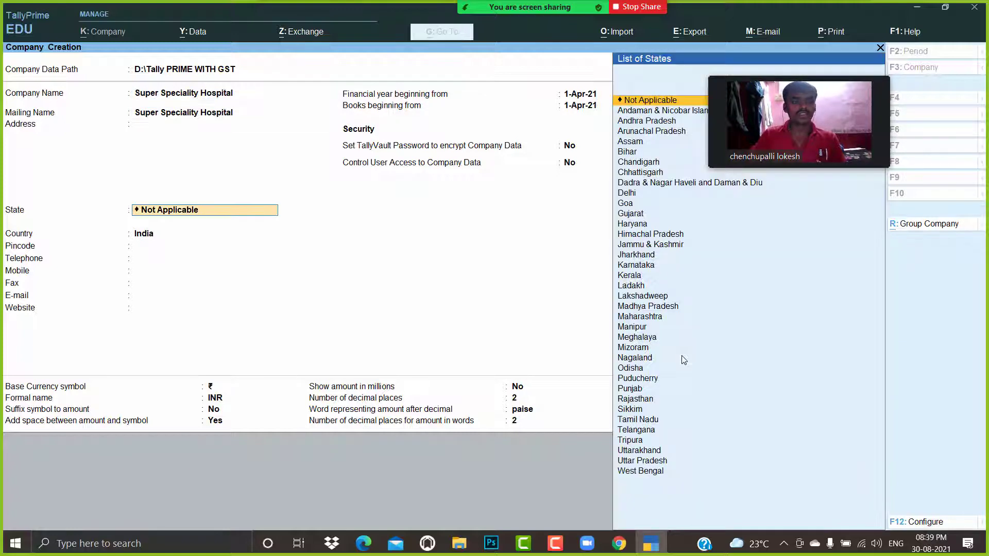
key(Down)
key(Down)
key(Return)
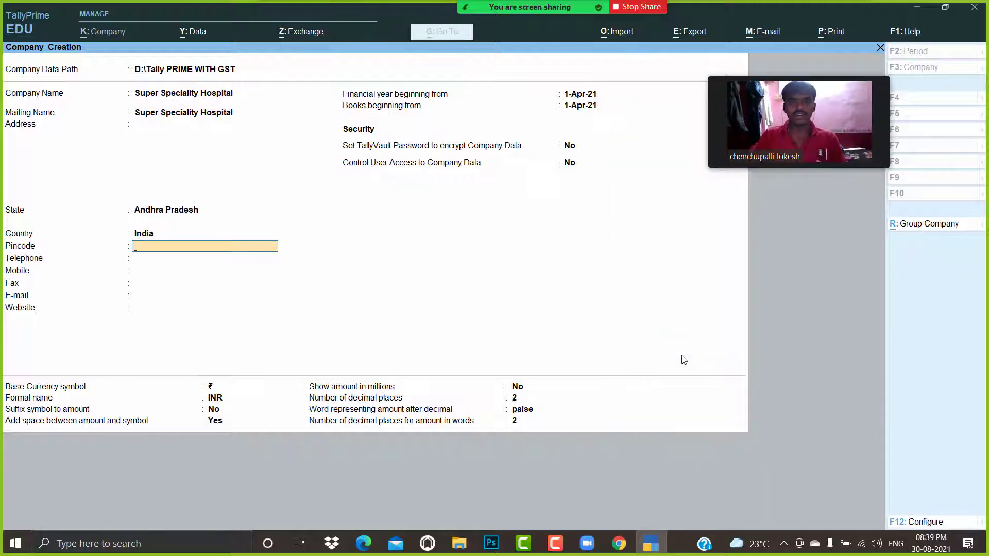
Accept the default contact, financial year, security and currency settings and create the company
key(Return)
key(Return)
key(Return)
key(Return)
key(Return)
key(Return)
key(Return)
key(Return)
key(Return)
key(Return)
key(Return)
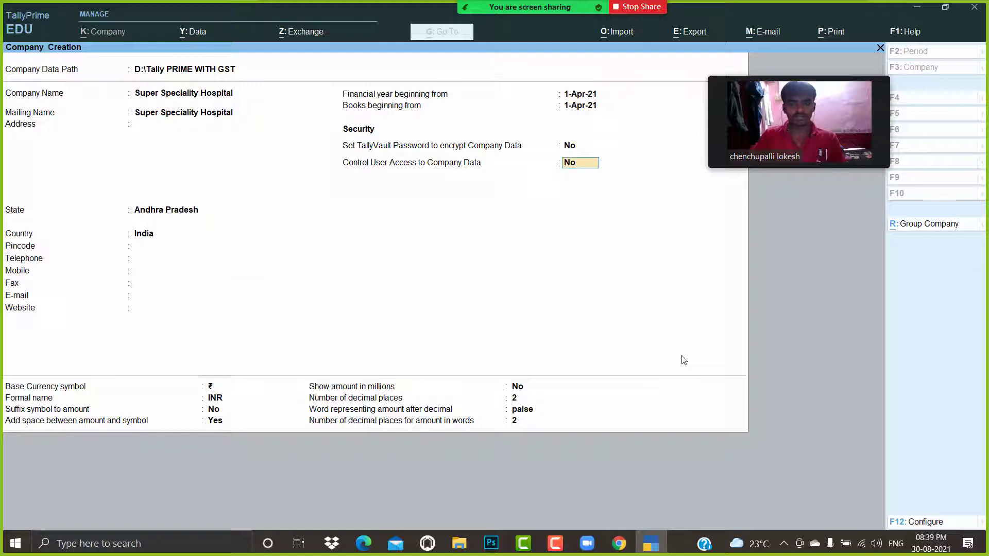
key(Return)
key(Return)
key(Return)
key(Return)
key(Return)
key(Return)
key(Return)
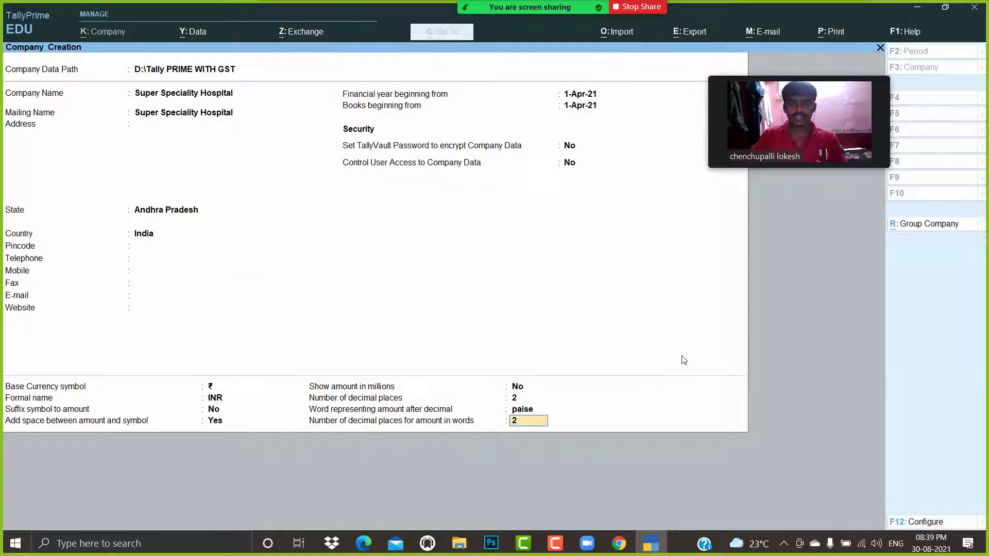
key(Return)
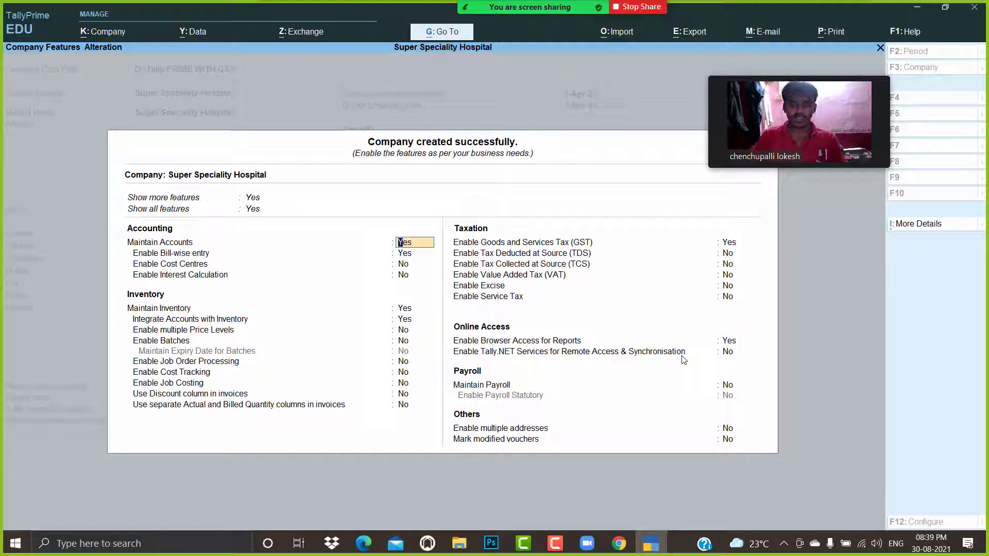
Disable bill-wise entry and inventory maintenance in the company features
key(Return)
text(n)
key(Return)
key(Return)
key(Return)
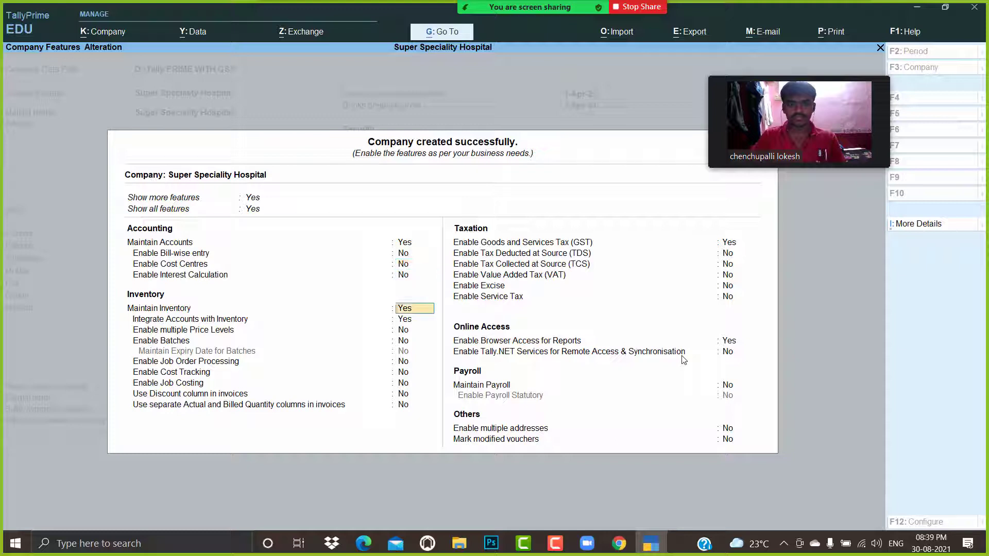
text(n)
key(Return)
Disable Goods and Services Tax (GST) and keep the remaining tax features off
text(n)
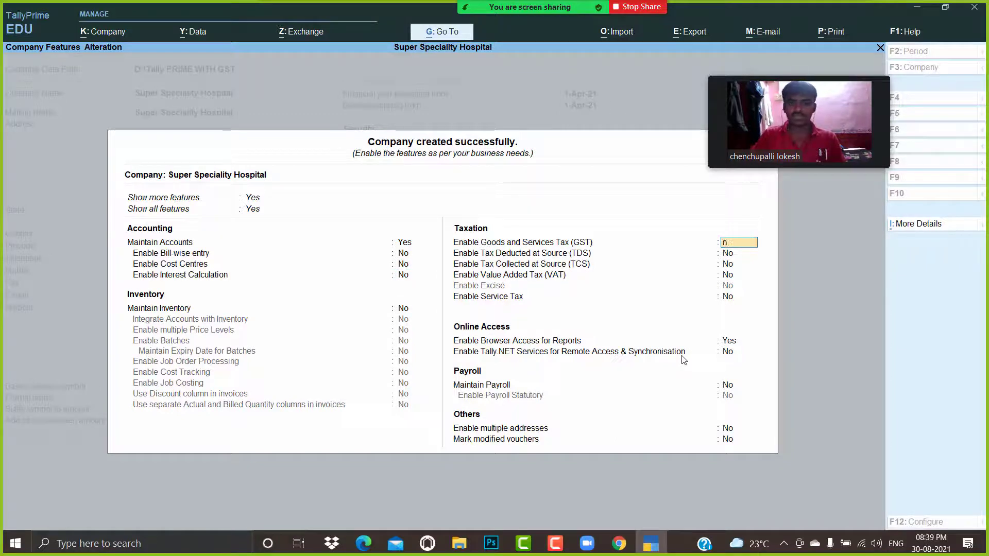
key(Return)
key(Return)
key(Return)
key(Return)
key(Return)
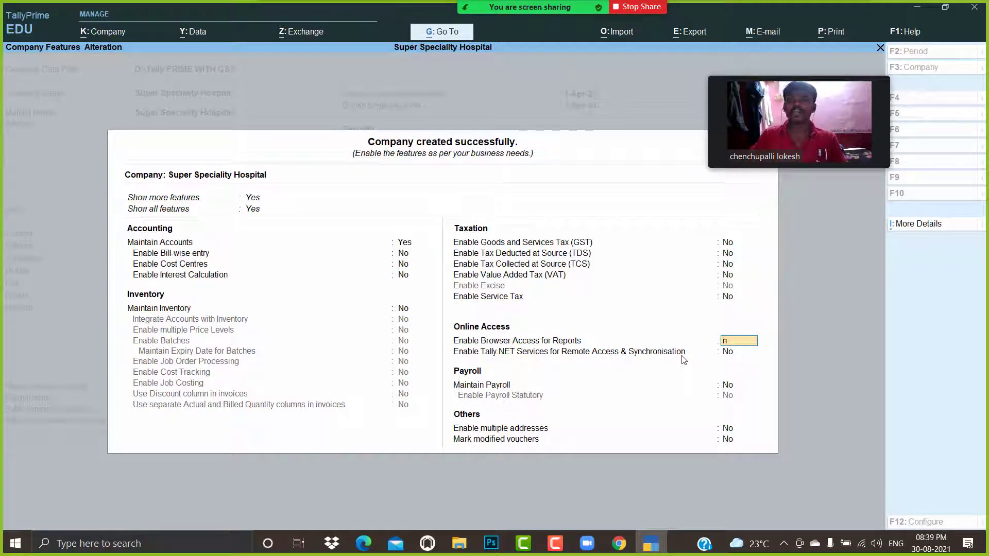
Disable browser access for reports and accept the company features
text(n)
key(Return)
key(Return)
key(Return)
key(Return)
key(Return)
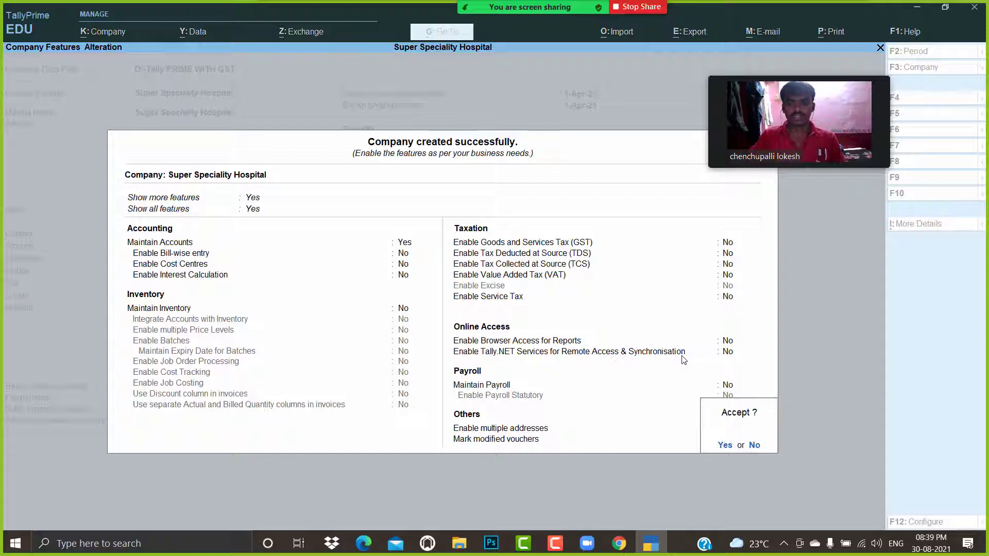
key(Return)
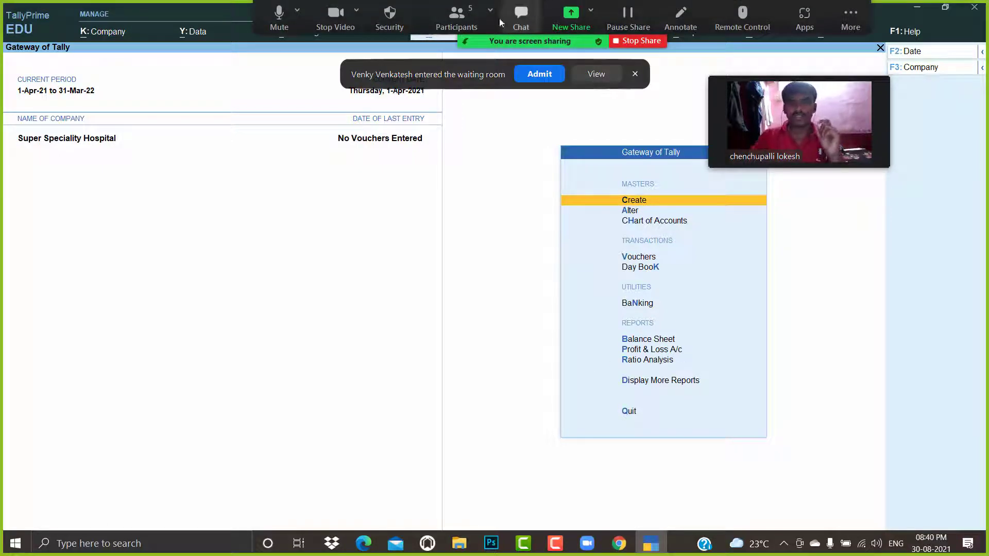
Admit the participant in the waiting room to the Zoom meeting
click(539, 75)
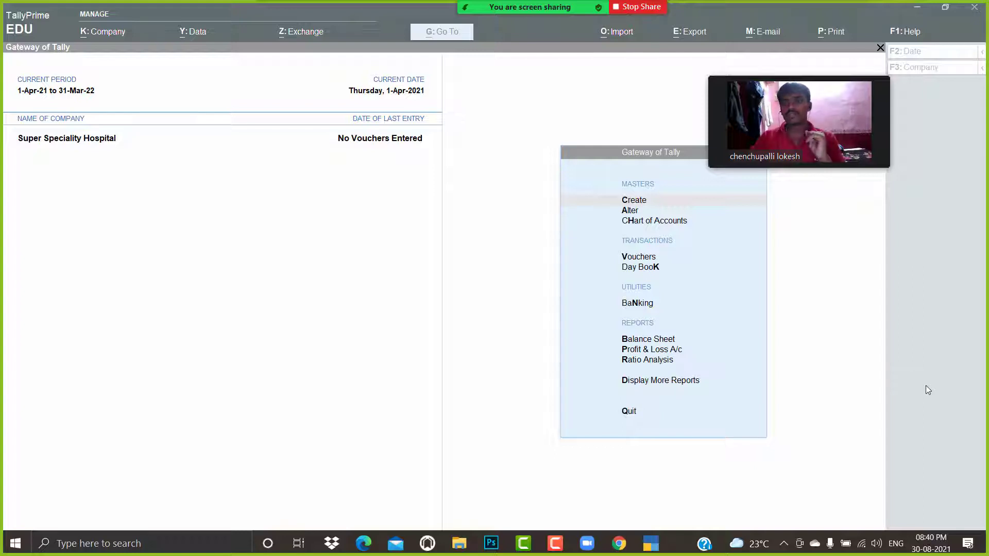
Start a new accounting group named Neurology Dept Exp, leaving its alias blank
click(526, 315)
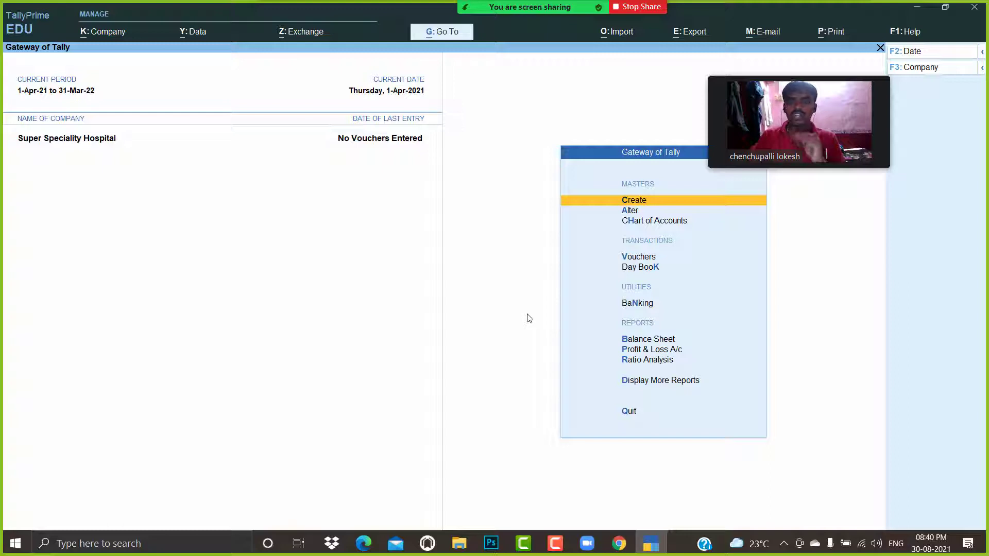
key(Return)
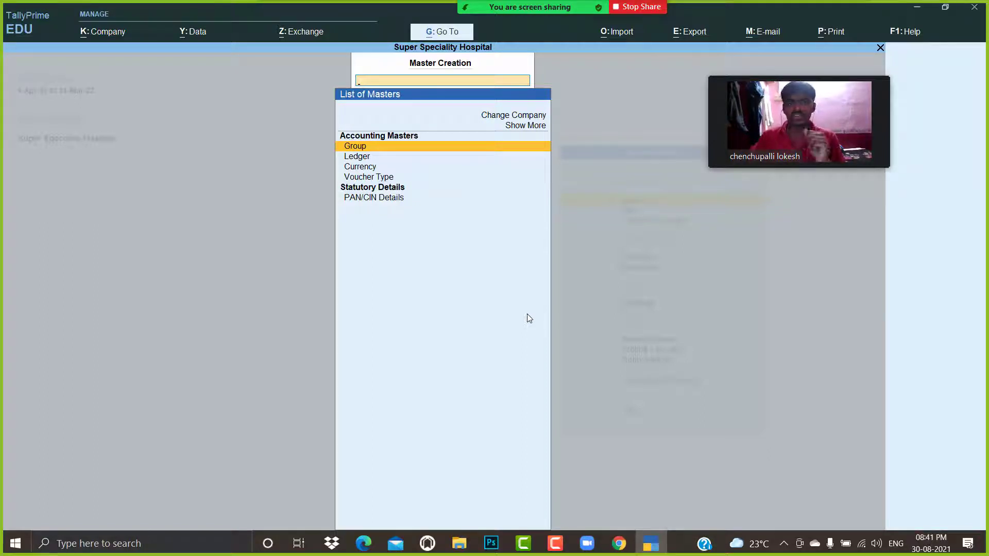
key(Return)
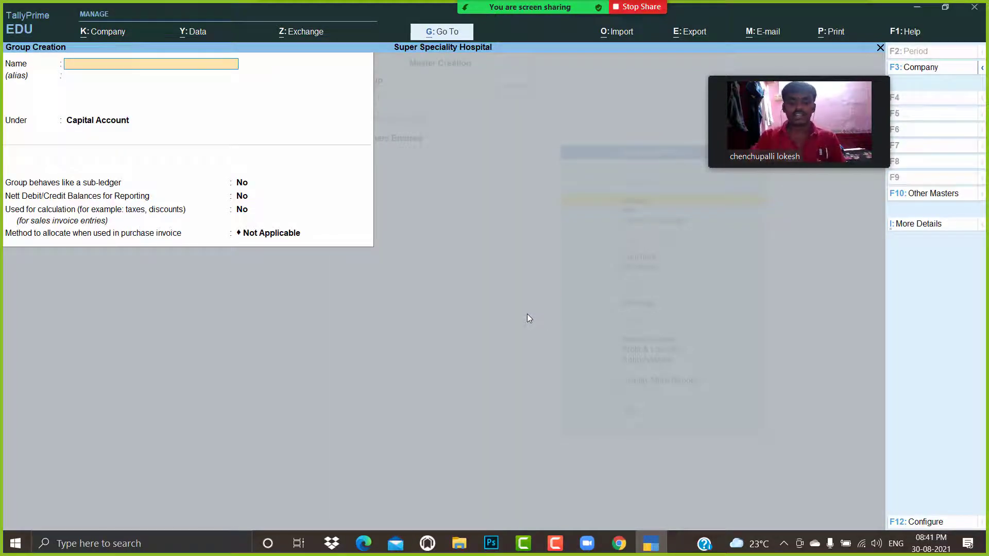
text(Neur)
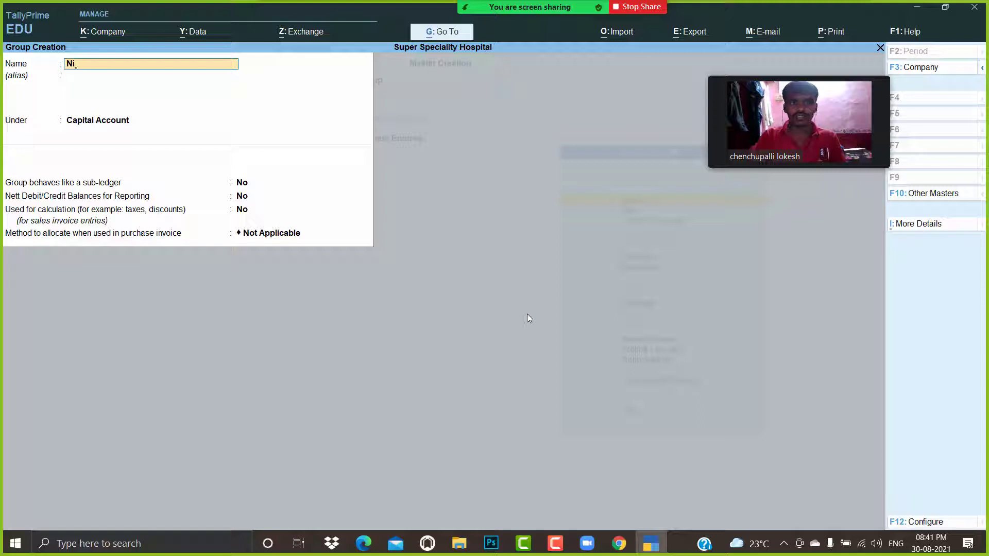
text(ology)
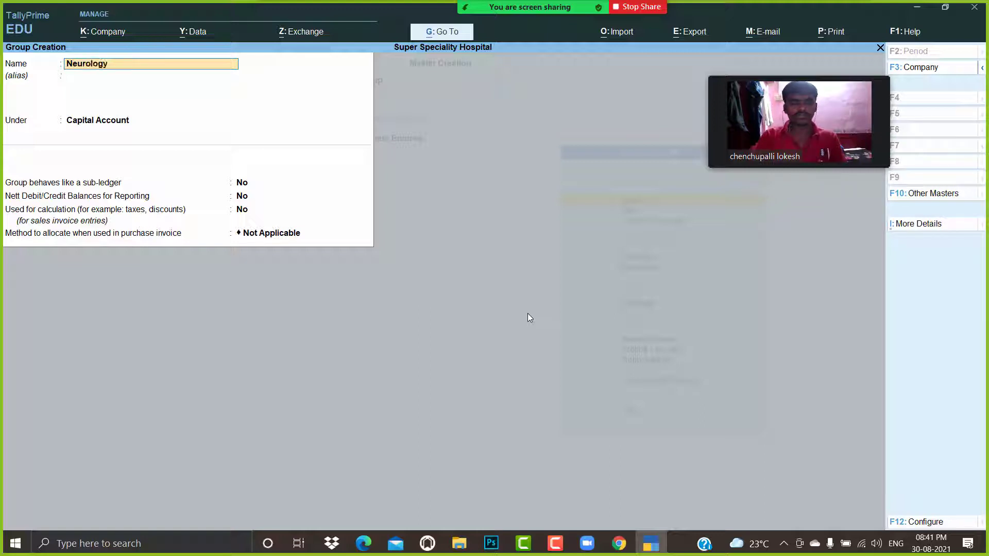
text( Dept Exp)
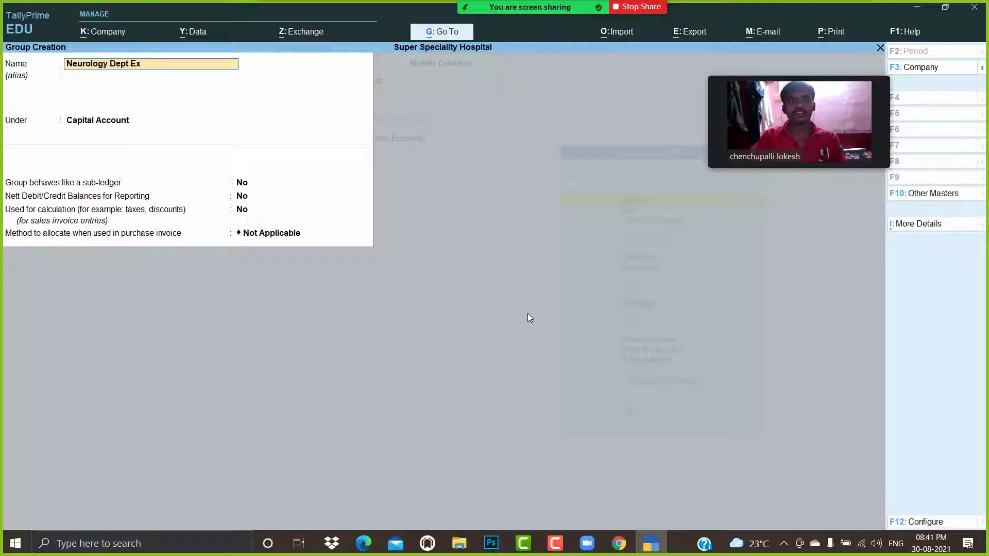
key(Return)
key(Return)
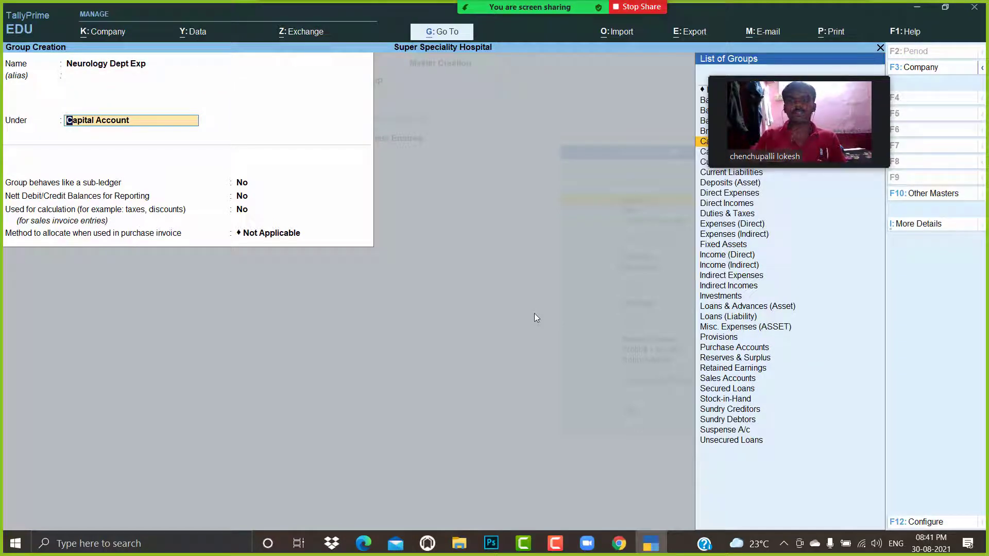
Place the Neurology Dept Exp group under Indirect Expenses and save it with the default options
text(Ind)
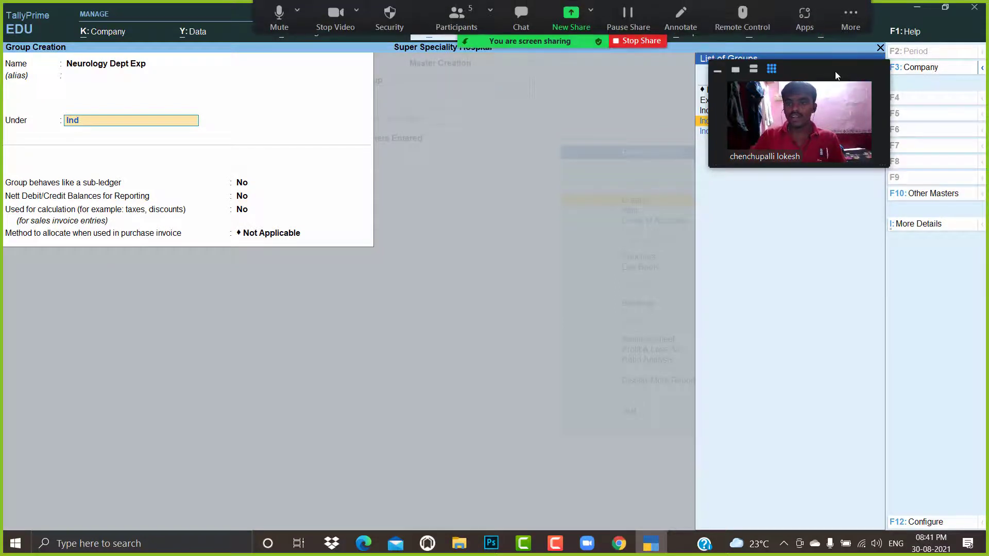
drag(836, 72, 545, 314)
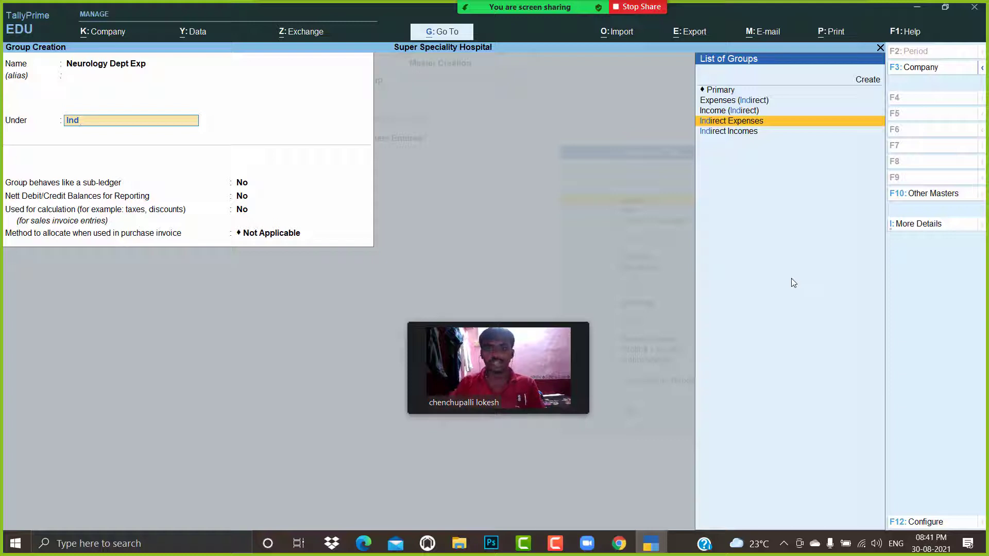
key(Return)
key(Return)
key(Return)
key(Return)
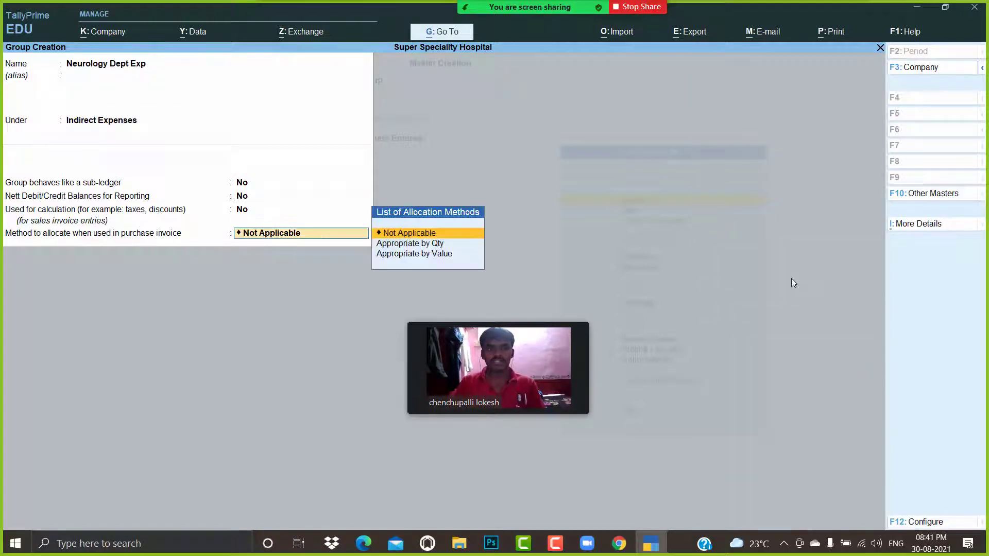
key(Return)
key(Return)
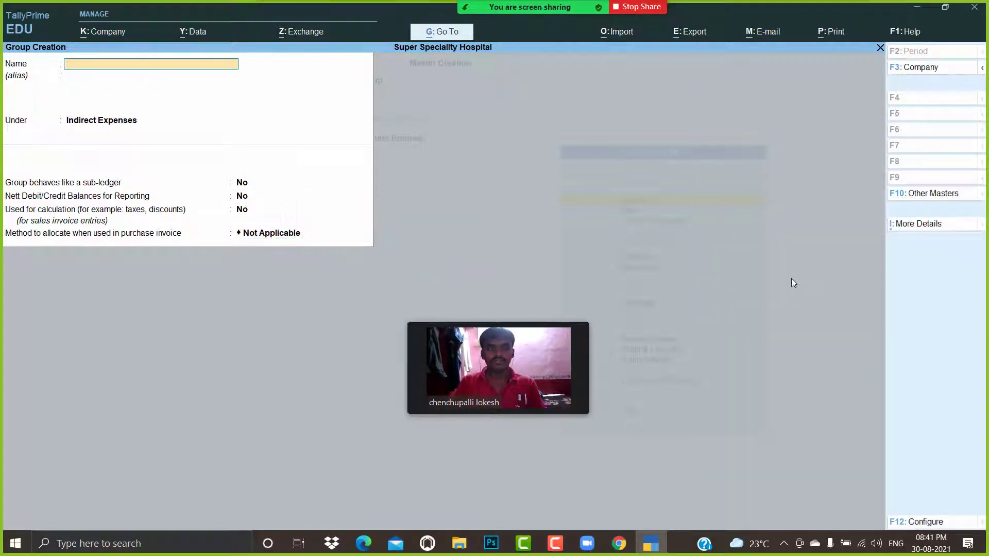
Create the group Cardiology Dept Exp under Indirect Expenses with the default options
text(Cardi)
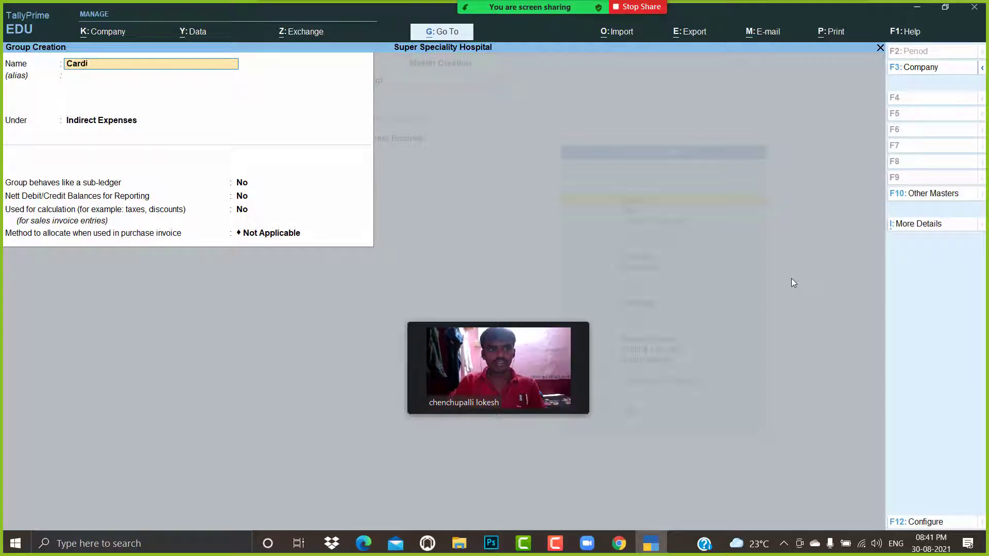
text(ology dept e)
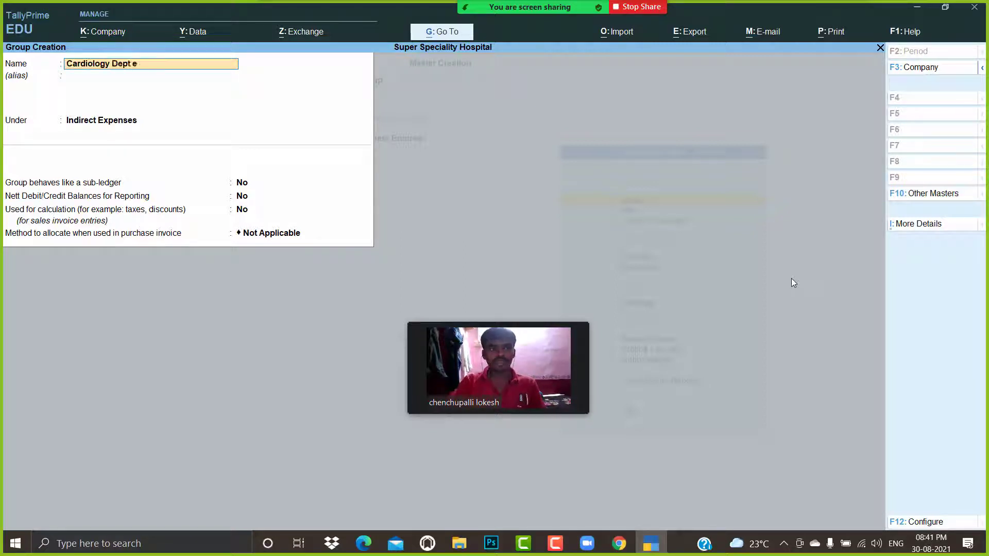
text(xp)
key(Return)
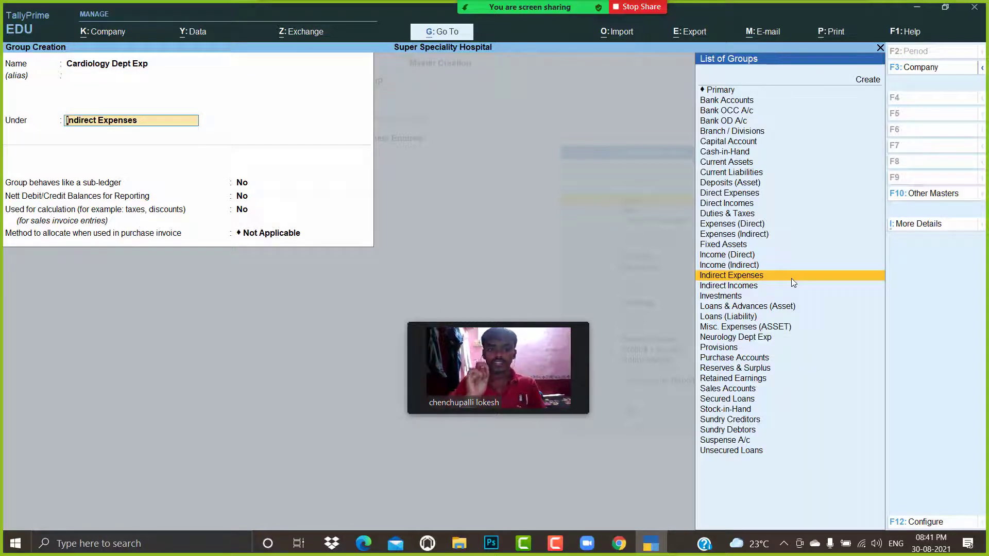
key(Return)
key(Return)
key(Return)
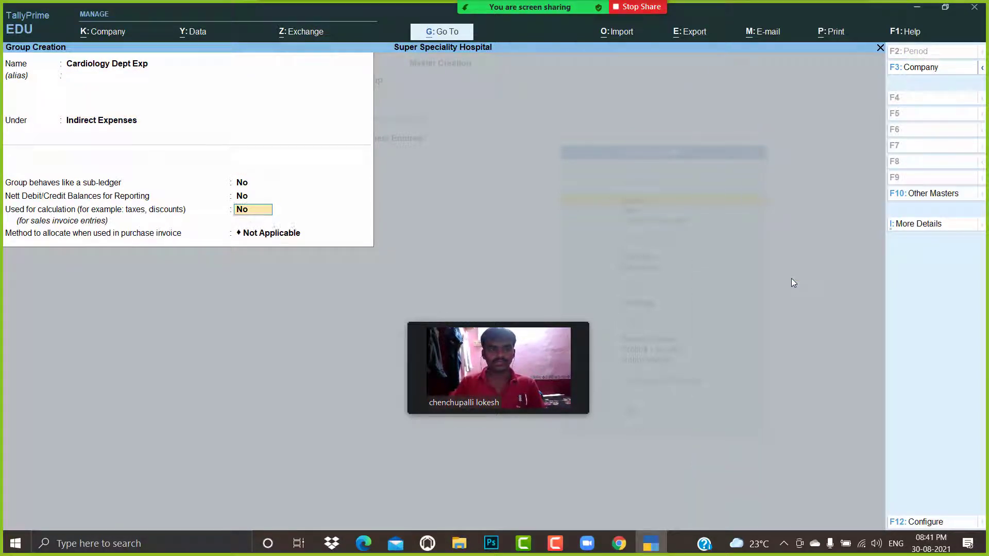
key(Return)
key(Return)
key(Return)
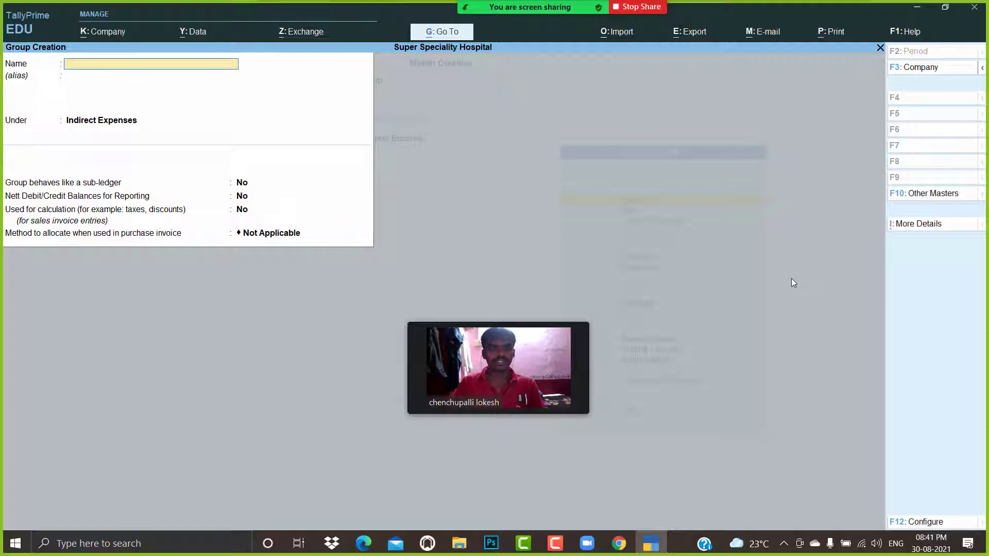
Name the next new group Neurology Dept Inocme, leaving its alias blank
text(Ne)
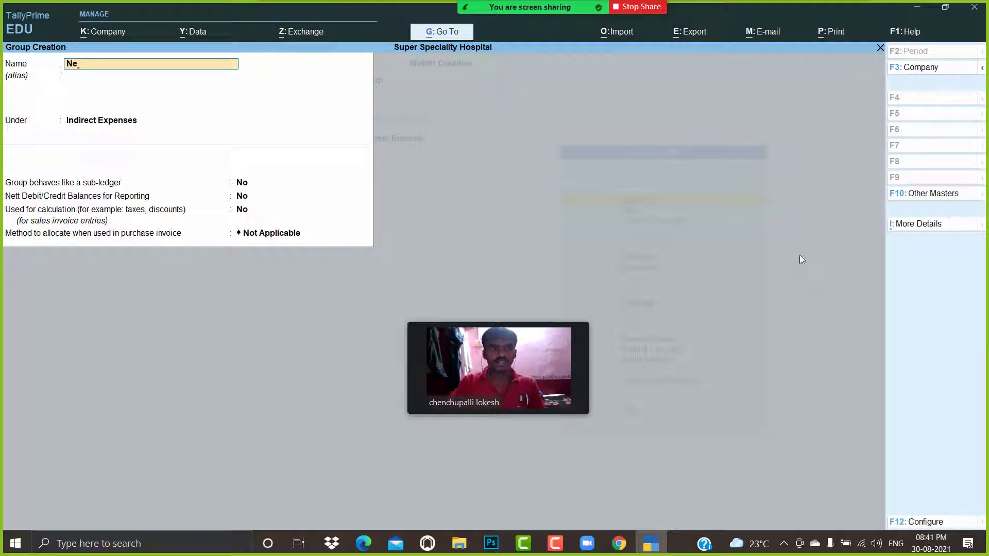
text(urology Dept)
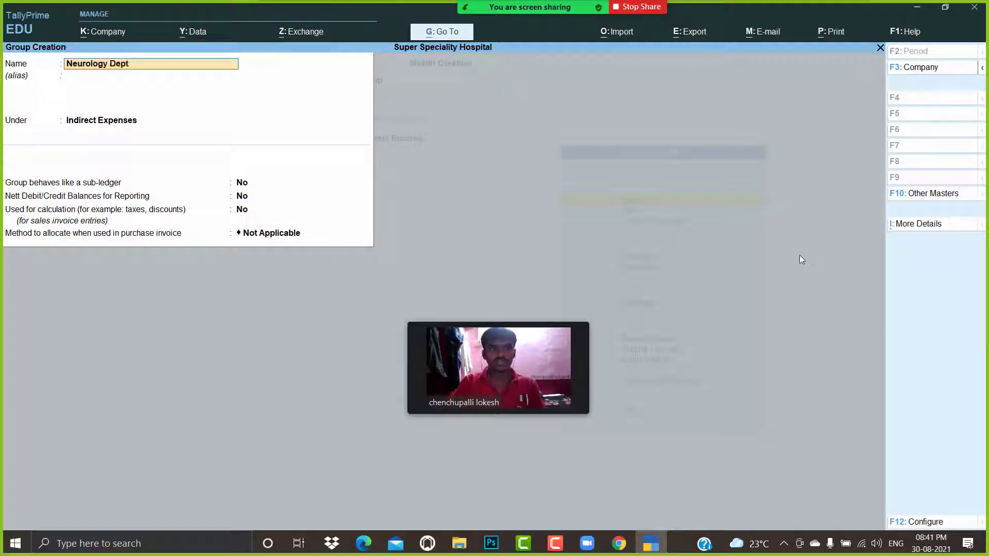
text( Inocme)
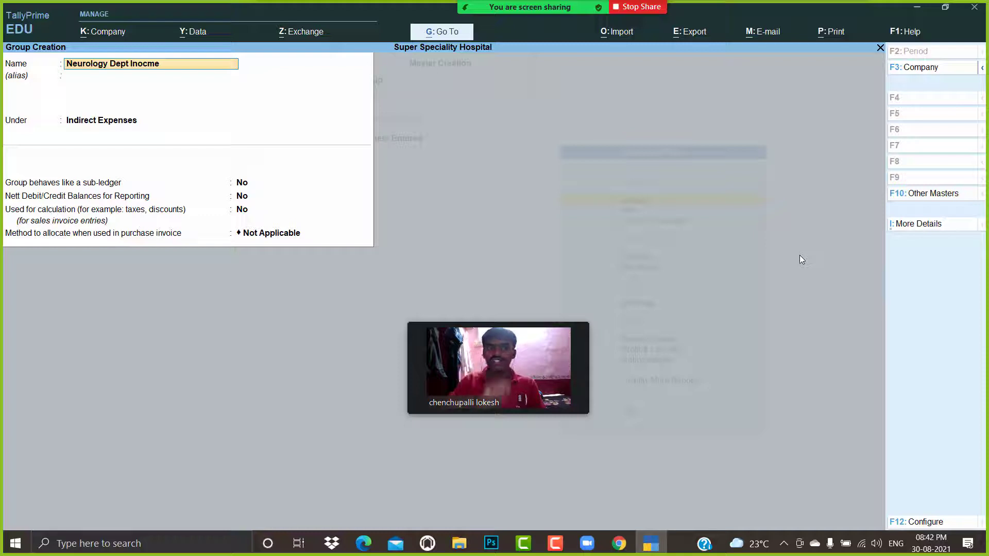
key(Return)
key(Return)
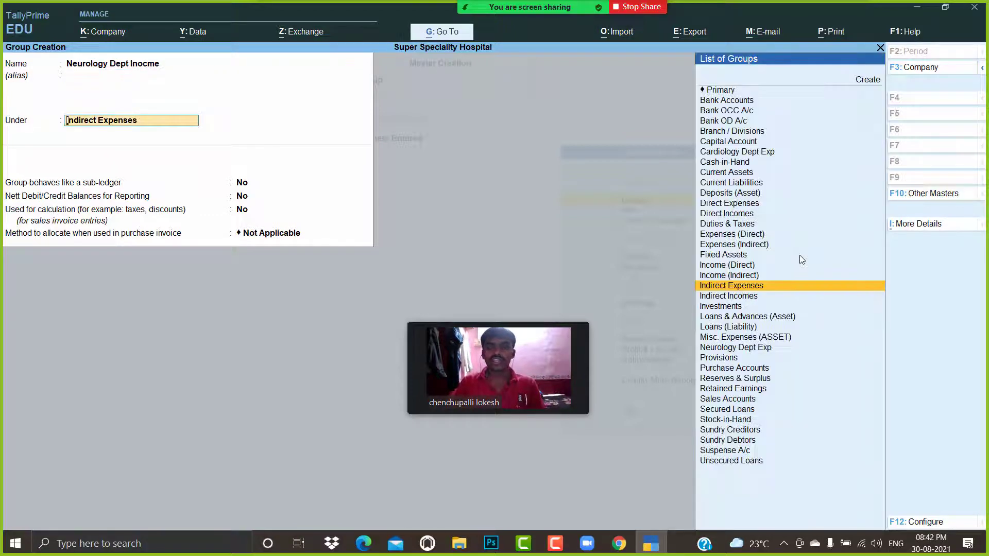
Place the Neurology Dept Inocme group under Indirect Incomes and save it with the default options
text(Ind)
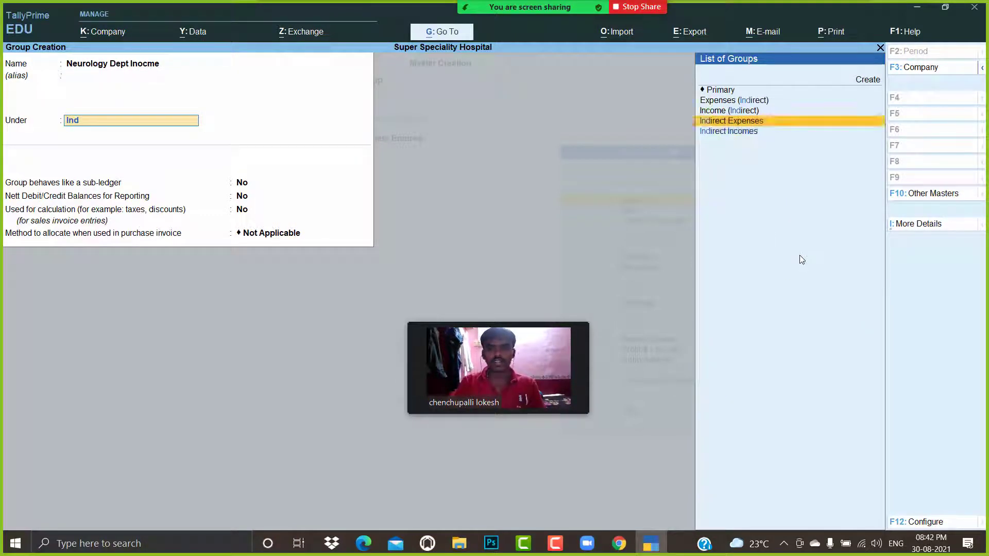
key(Down)
key(Return)
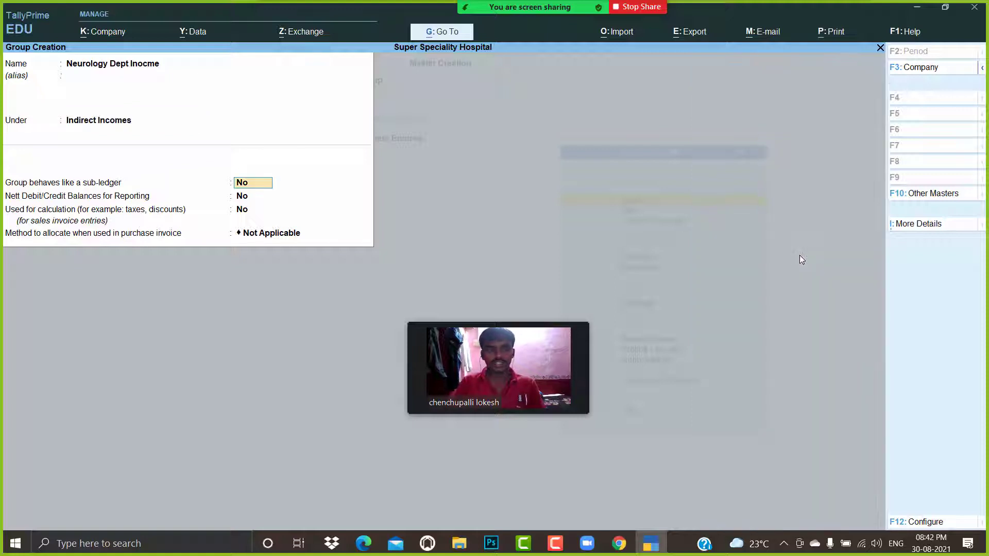
key(Return)
key(Return)
key(Return)
key(Return)
key(Return)
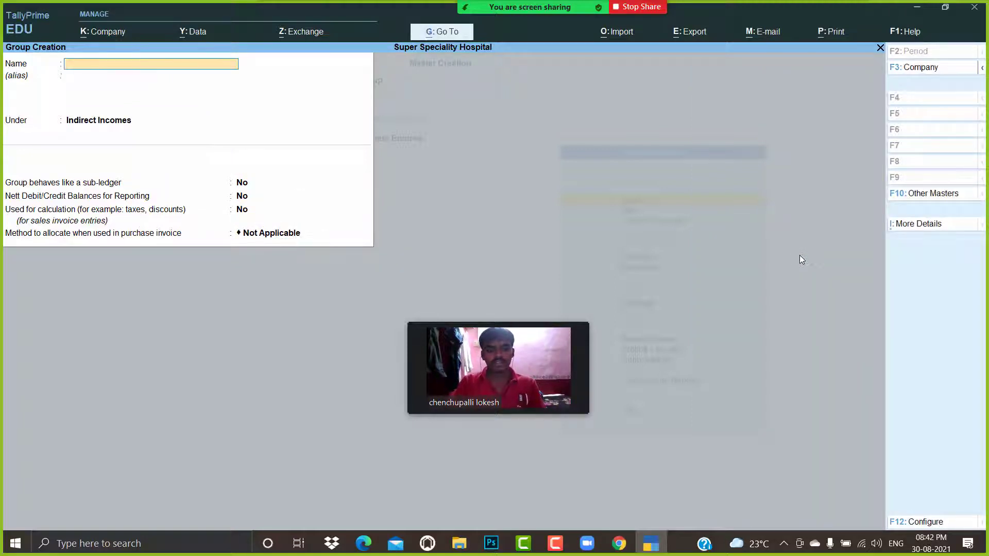
Name the next new group Cardiology Dept Inocome, leaving its alias blank
text(Cardiolog)
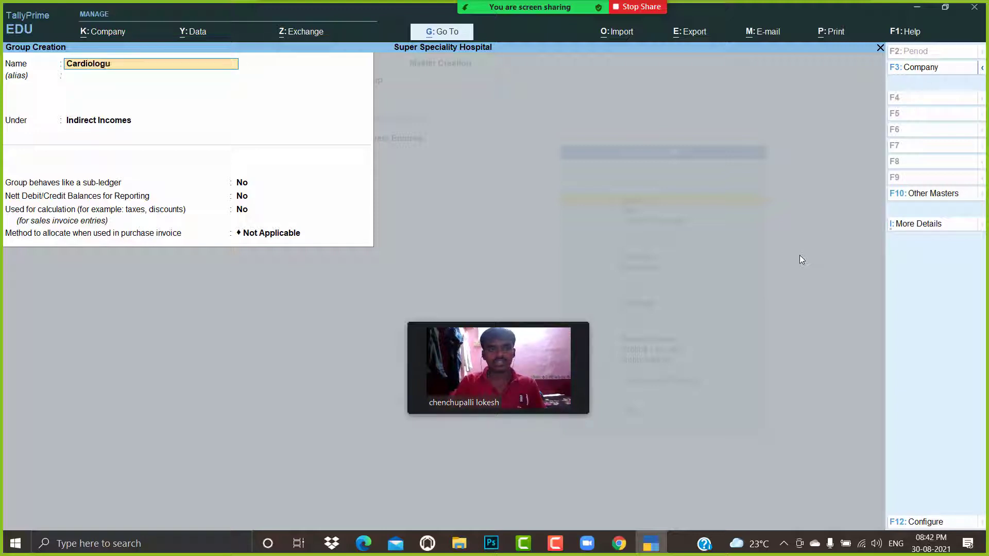
text(y Dept inocme)
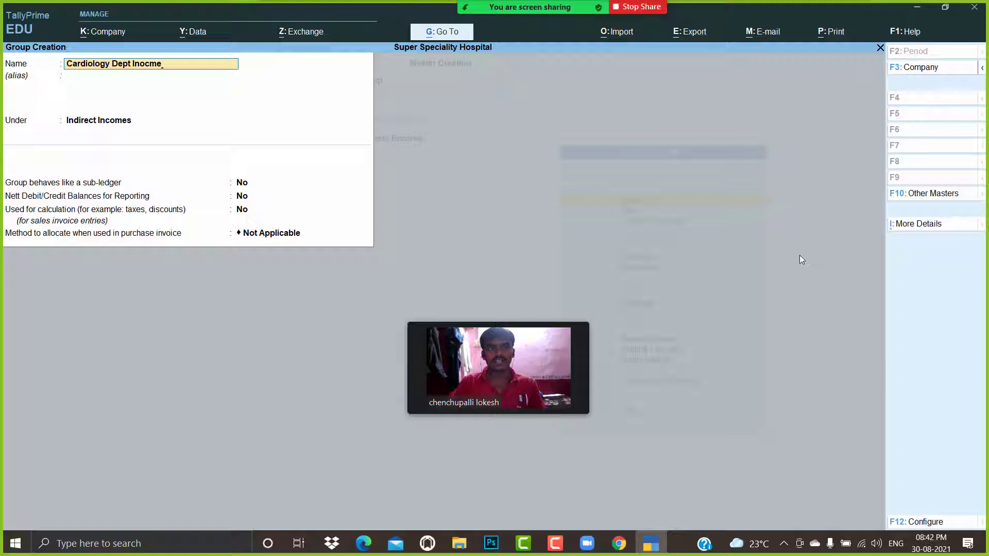
key(BackSpace)
key(BackSpace)
text(om)
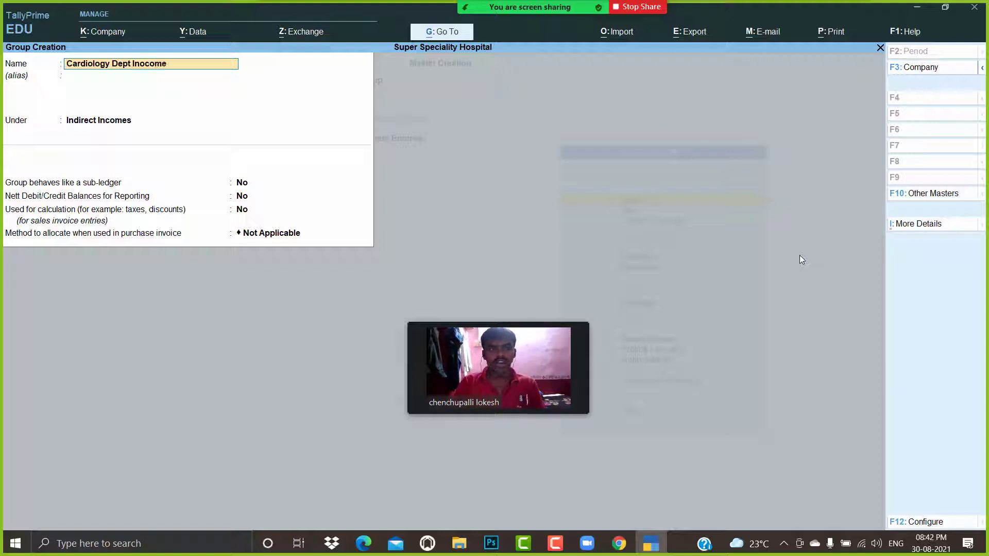
key(Return)
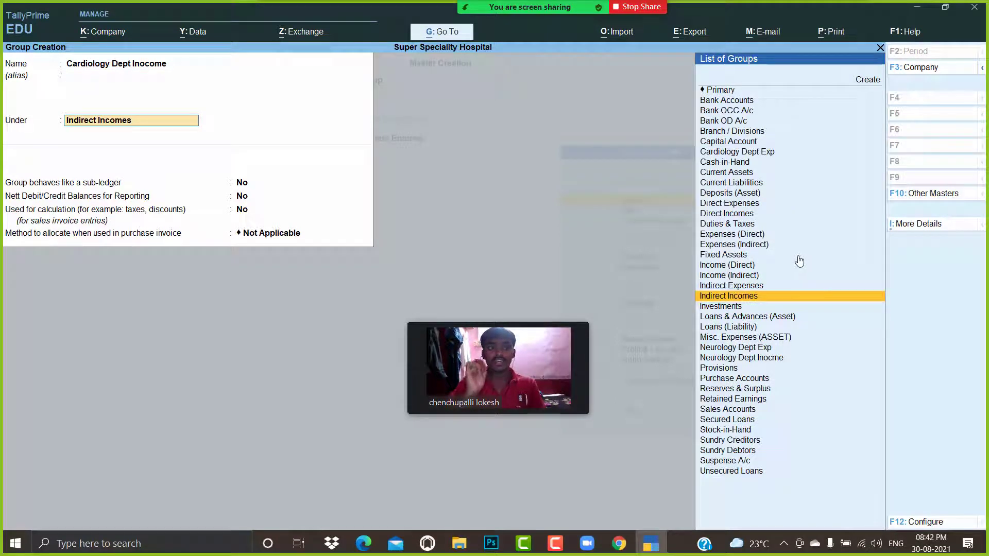
Save the Cardiology Dept Inocome group under Indirect Incomes with the default options and leave group creation
key(Return)
key(Return)
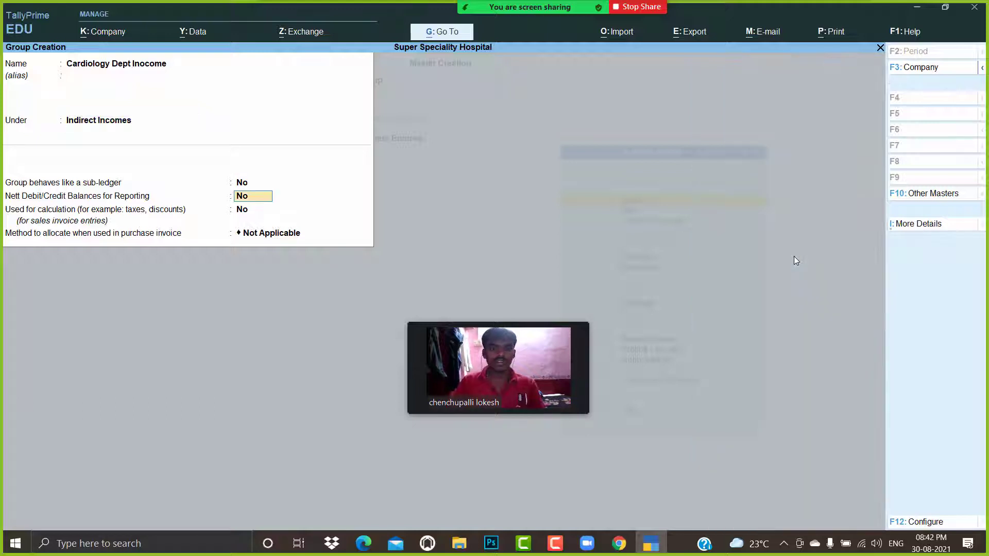
key(Return)
key(Return)
key(Return)
key(Return)
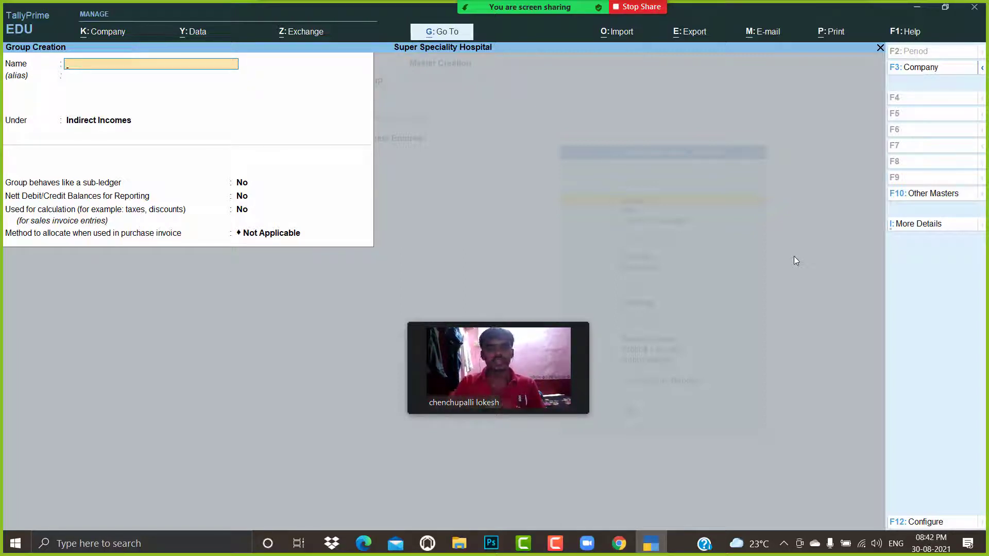
key(Escape)
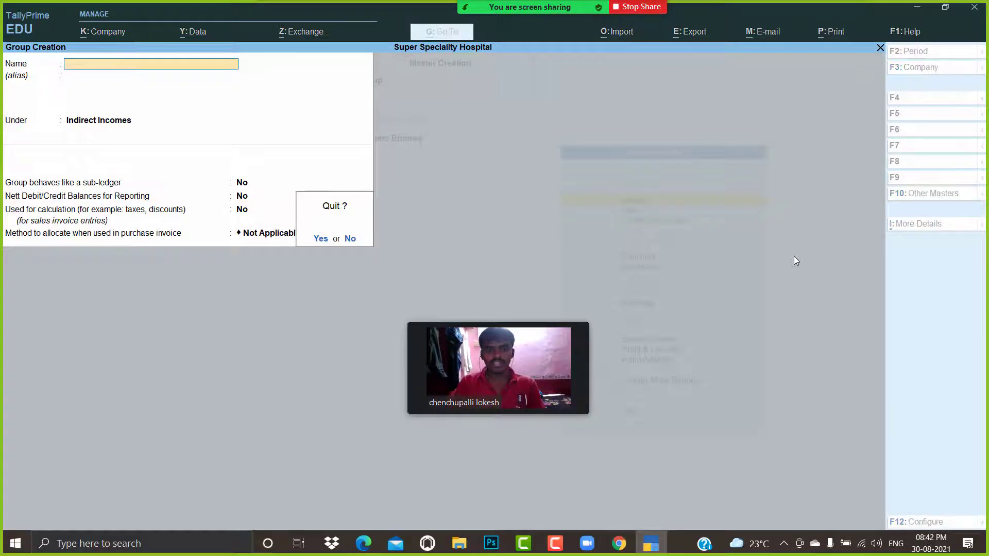
key(y)
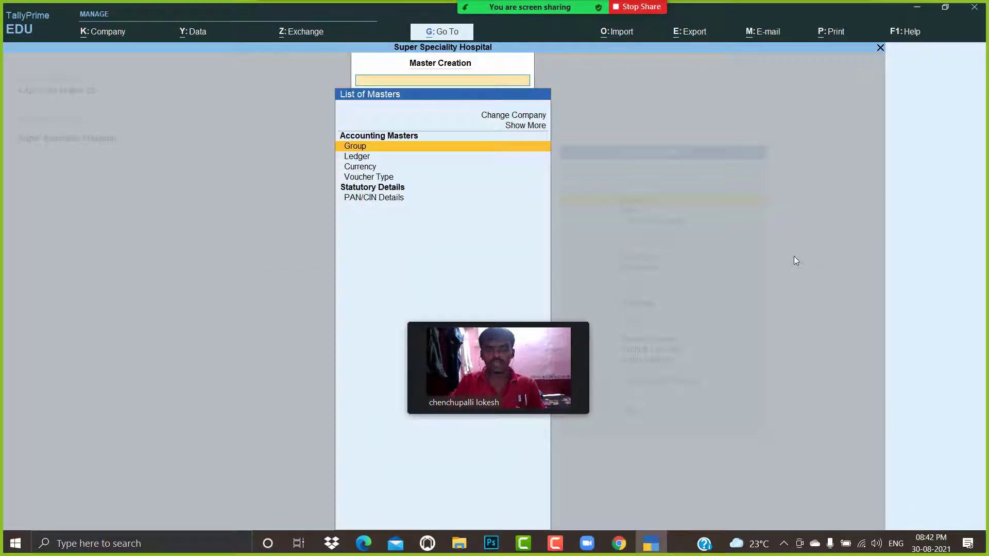
Start a new ledger named Capital with no alias and place it under Capital Account
key(Down)
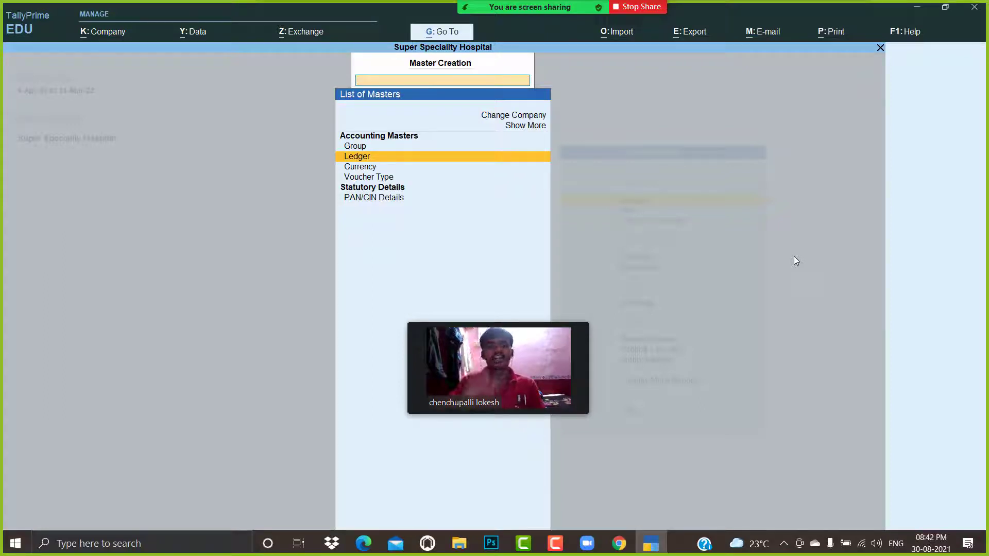
key(Return)
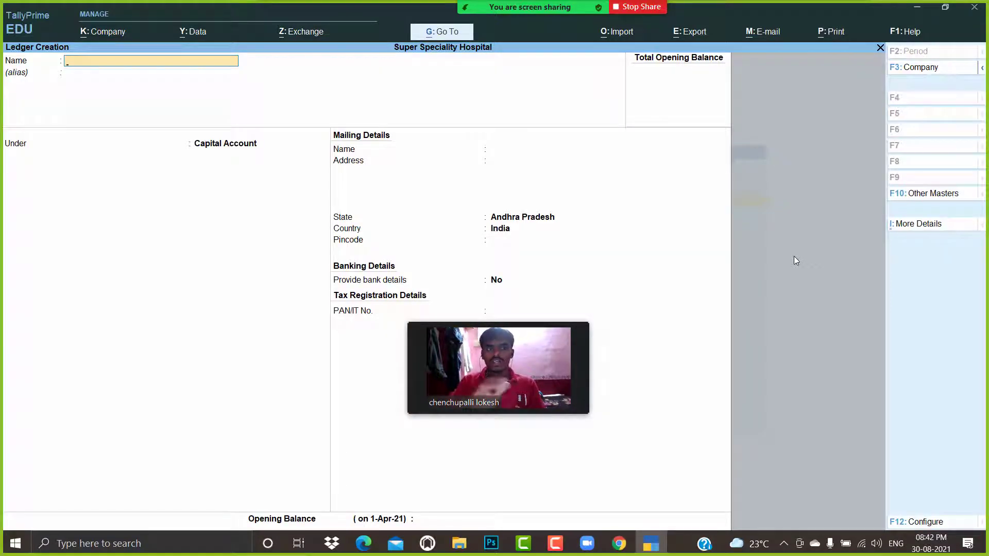
text(C)
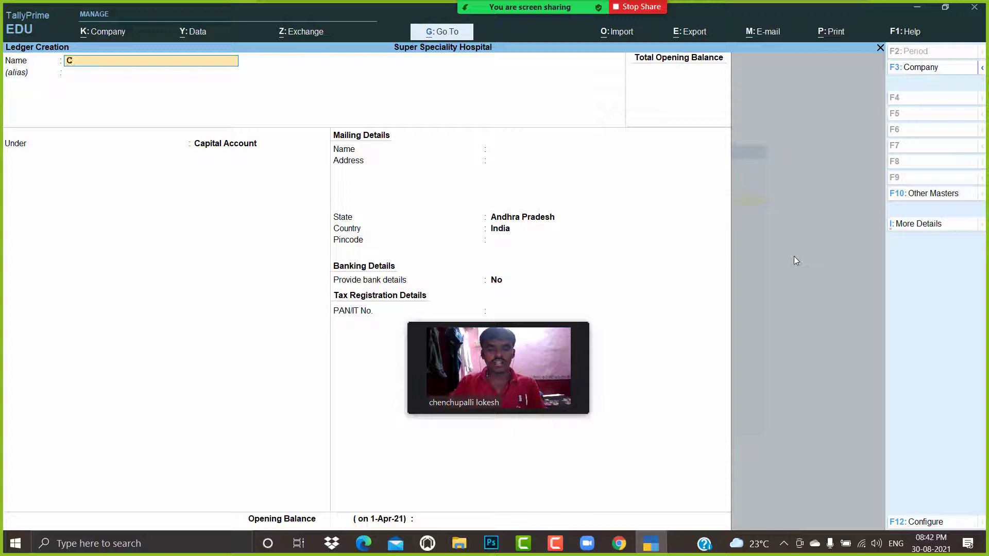
text(apital)
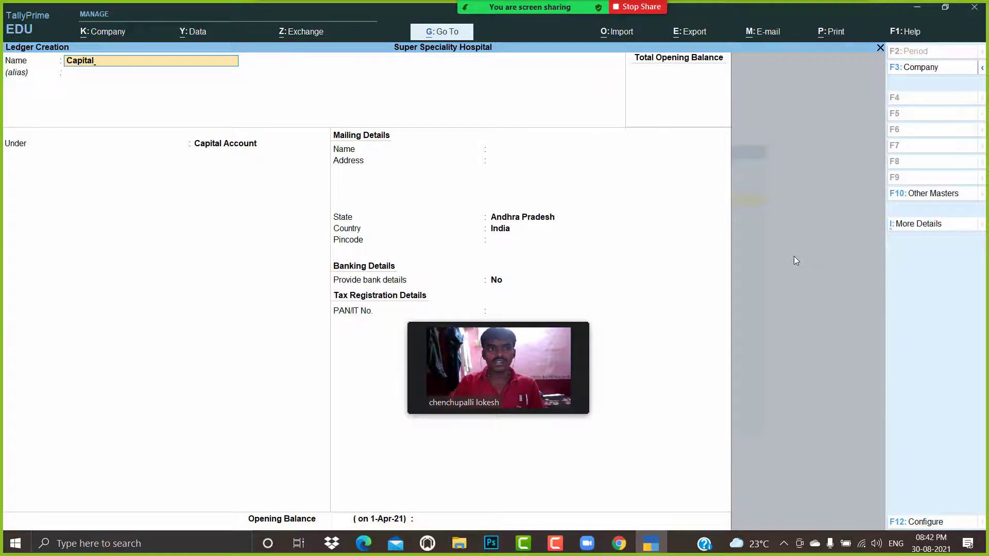
key(Return)
text(Ca)
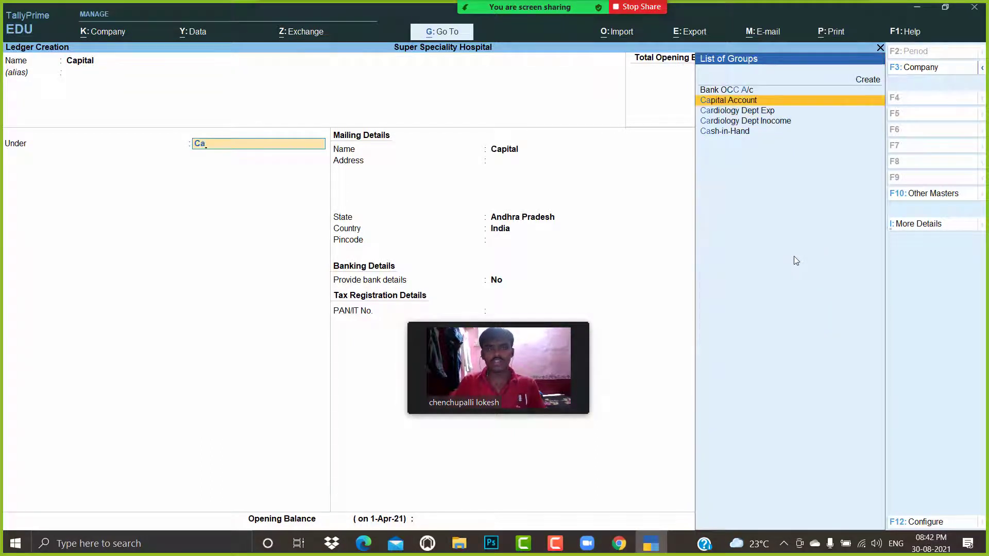
key(Return)
Save the Capital ledger with the default mailing details, no bank details and a blank opening balance
key(Return)
key(Return)
key(Return)
key(Return)
key(Return)
key(Return)
key(Return)
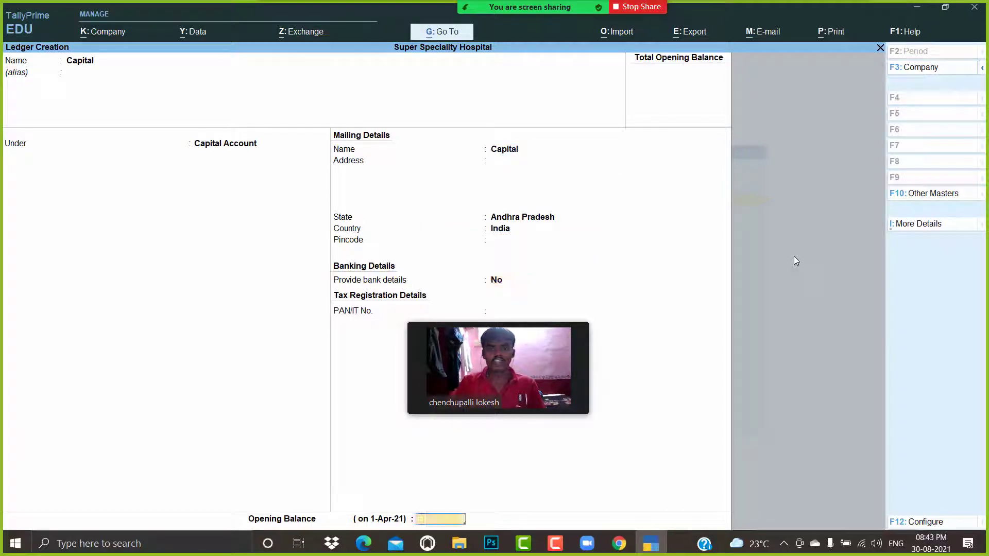
key(Return)
key(Return)
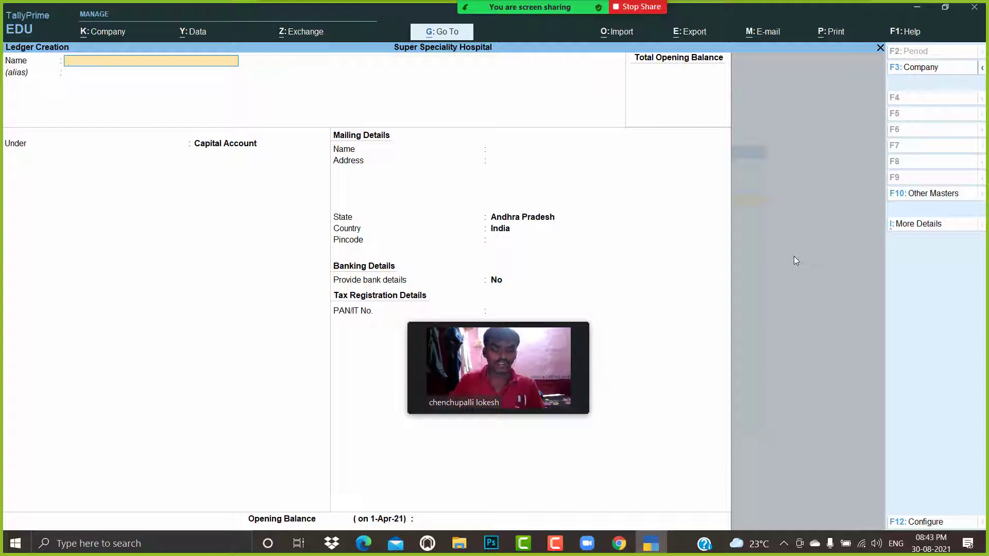
Name the next new ledger Rent Nde, leave its alias blank and place it under Neurology Dept Exp
text(Rent)
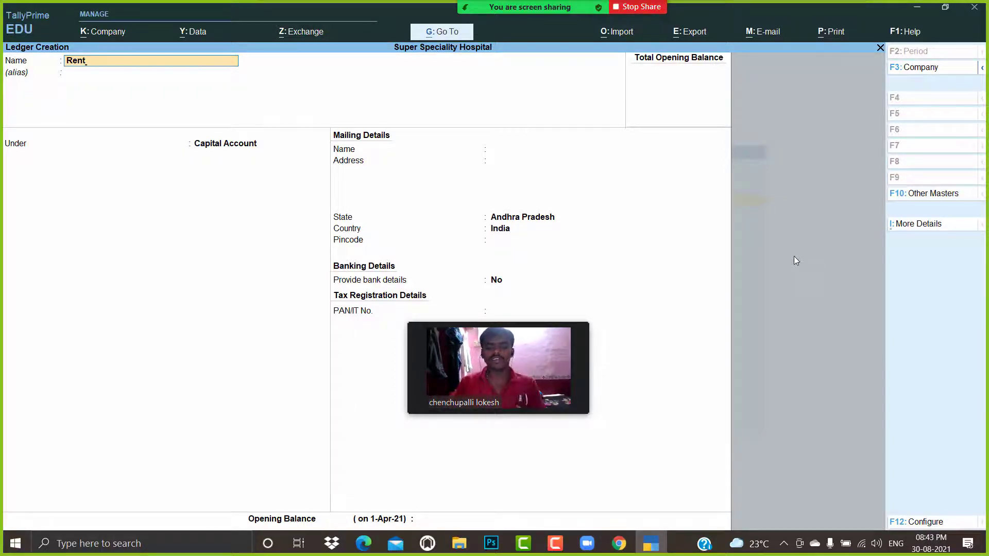
text(Nde)
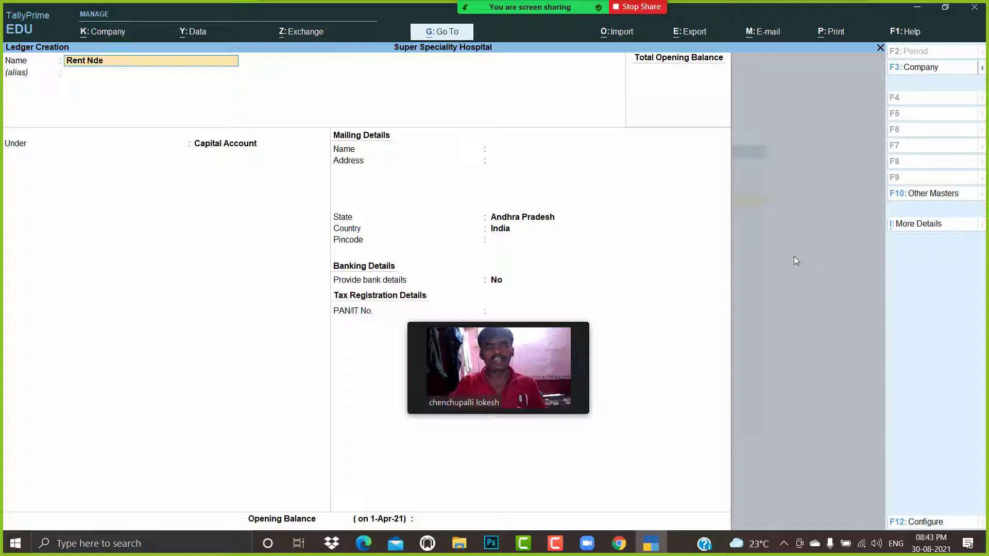
key(Return)
key(Return)
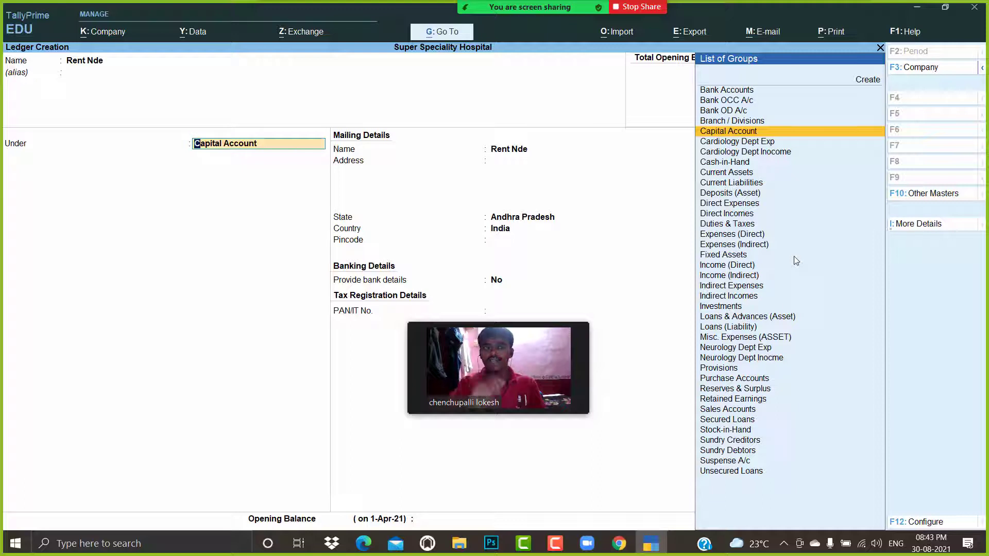
text(Ne)
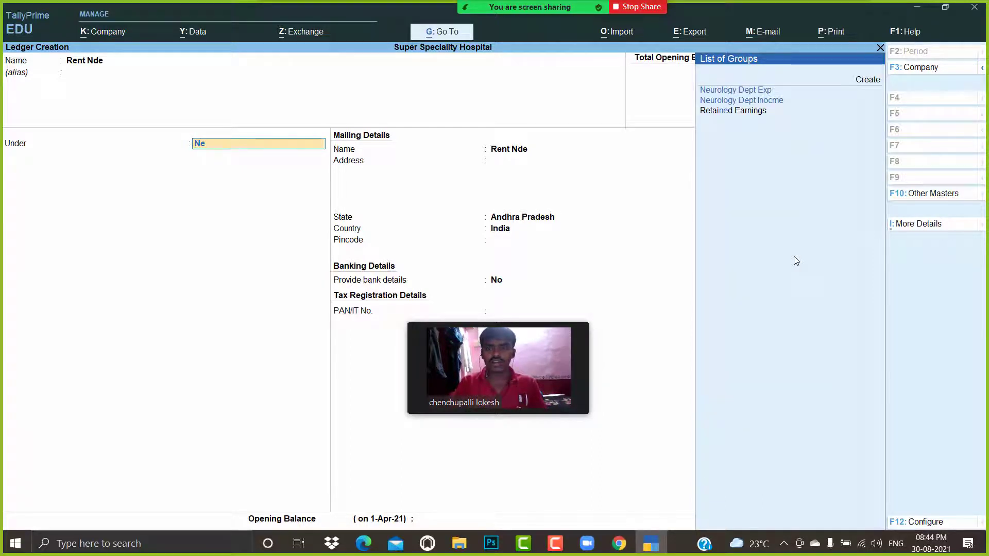
key(Return)
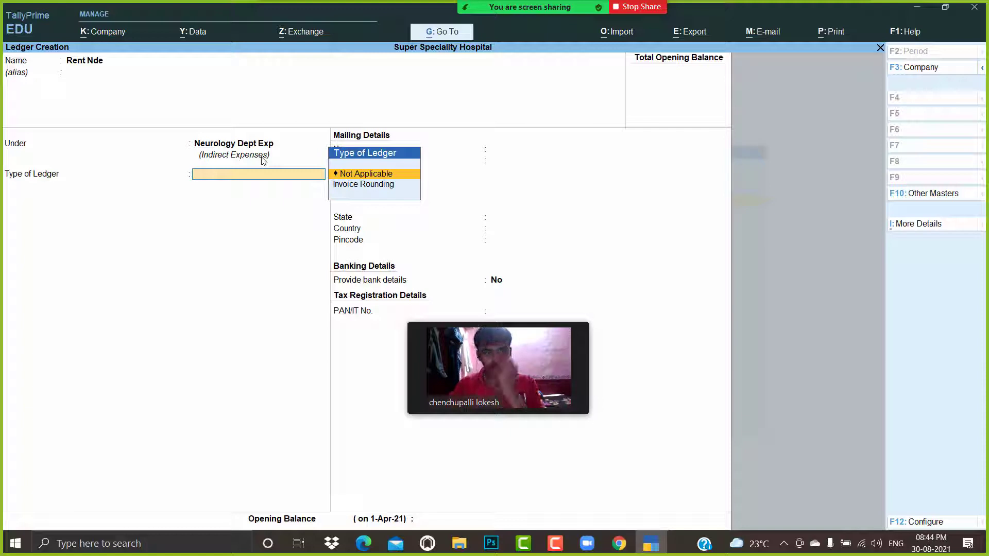
Save the Rent Nde ledger with ledger type Not Applicable, no bank details and a blank opening balance
key(Return)
key(Return)
key(Return)
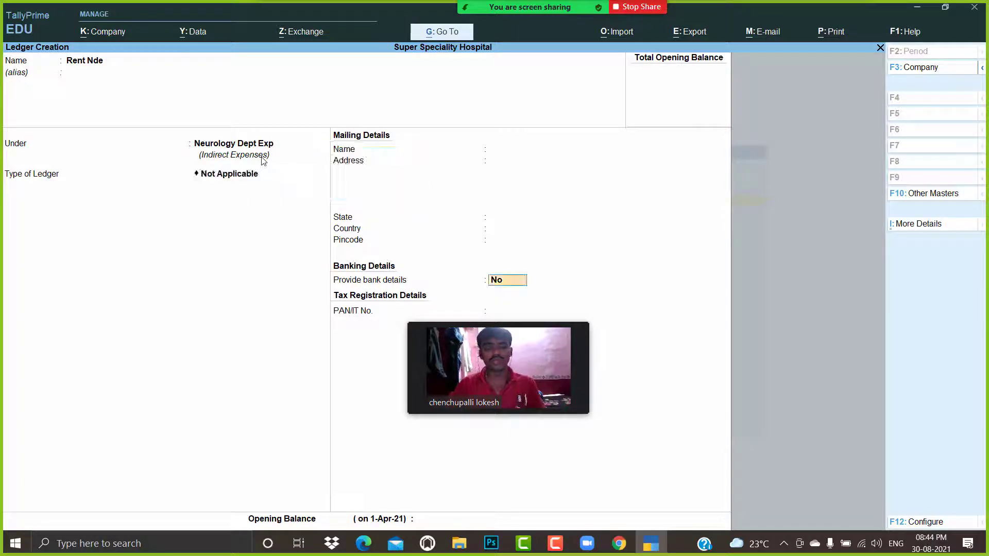
key(Return)
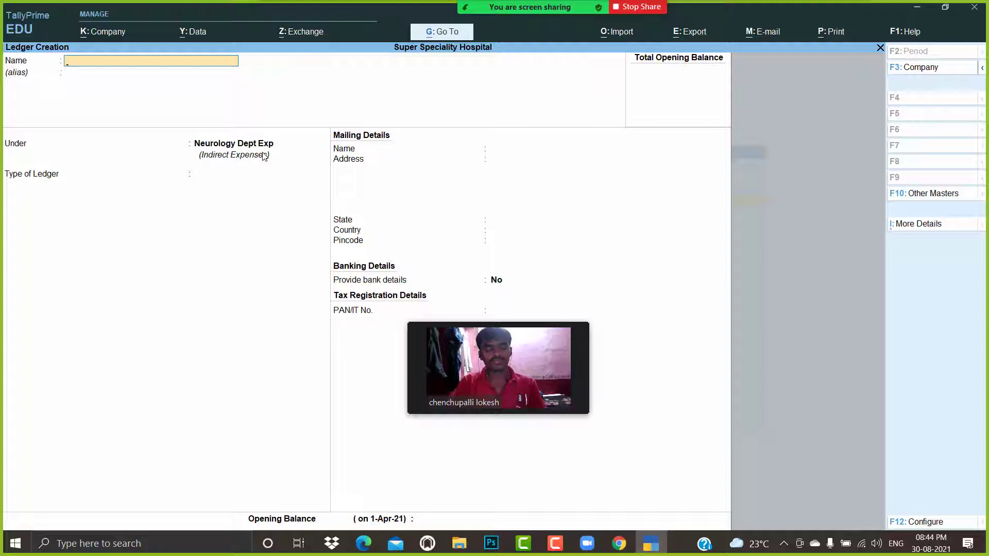
Create the Salaries Nde ledger under Neurology Dept Exp with ledger type Not Applicable and a blank opening balance
text(Salaries)
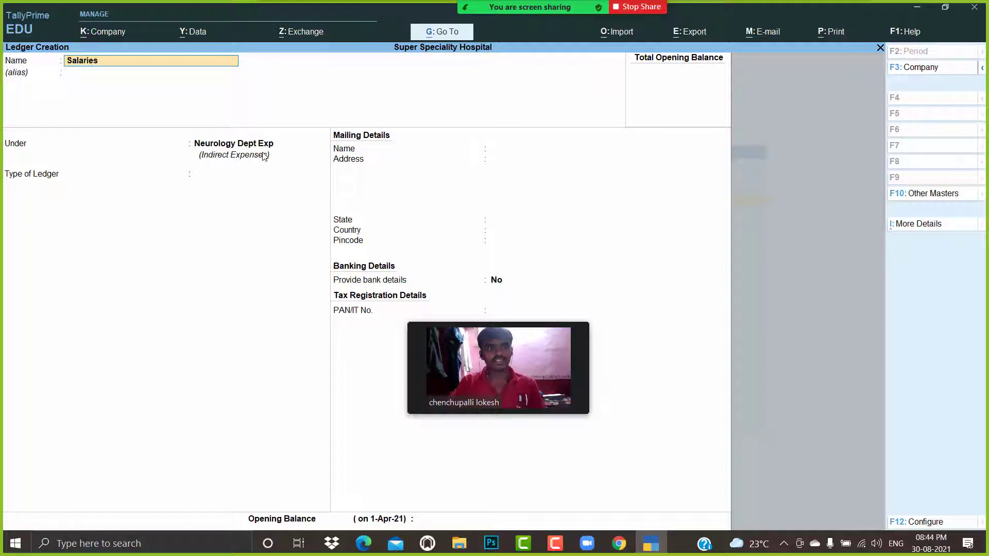
text( Nde)
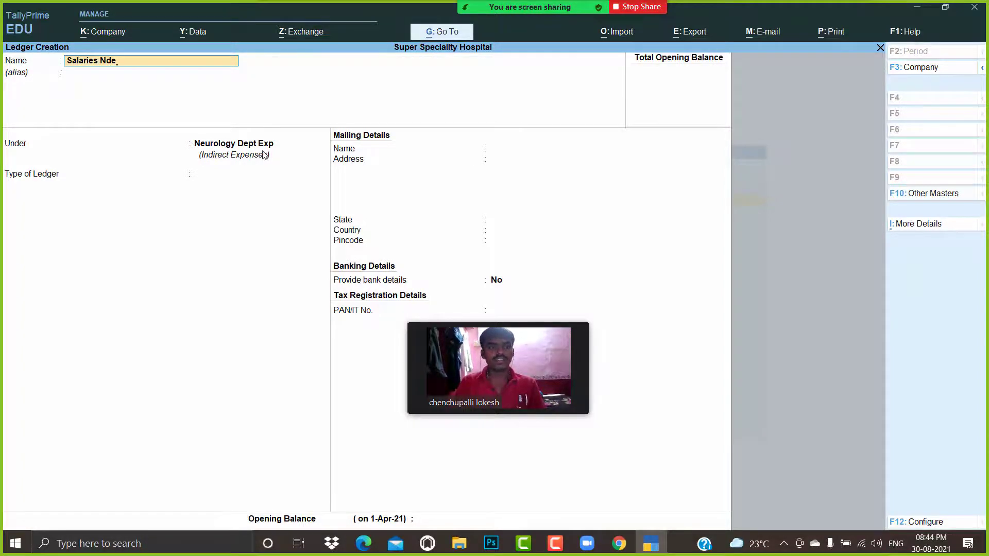
key(Return)
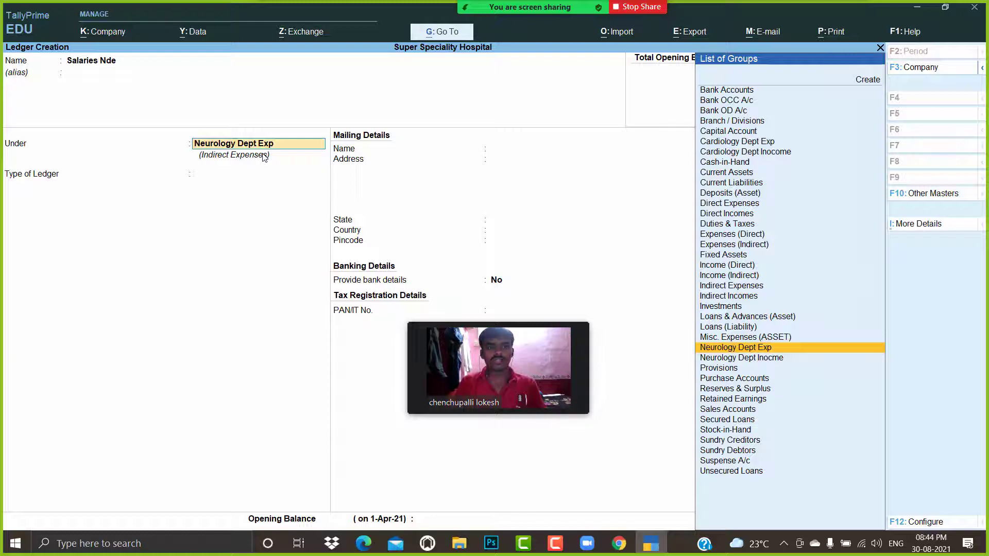
key(Return)
key(Return)
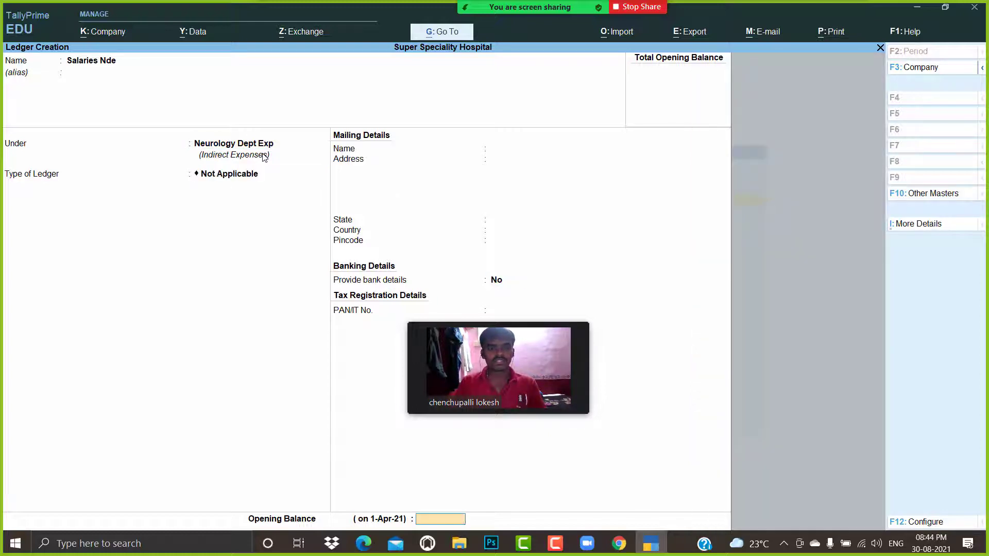
key(Return)
key(Return)
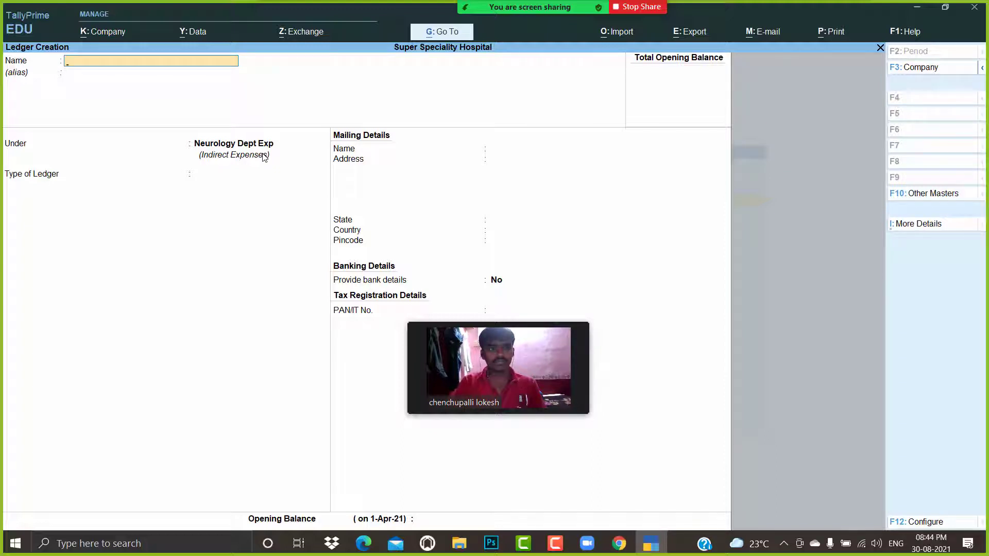
Create the Tele Bill Nde ledger under Neurology Dept Exp, keeping the default options and a blank opening balance
text(Tele Bill Nde)
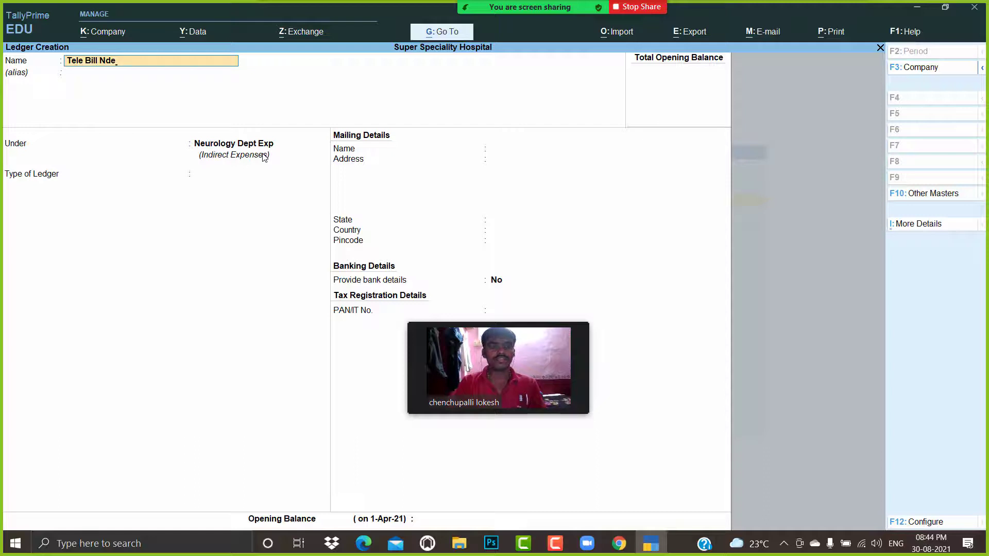
key(Return)
key(Return)
key(Return)
key(Return)
key(Return)
key(Return)
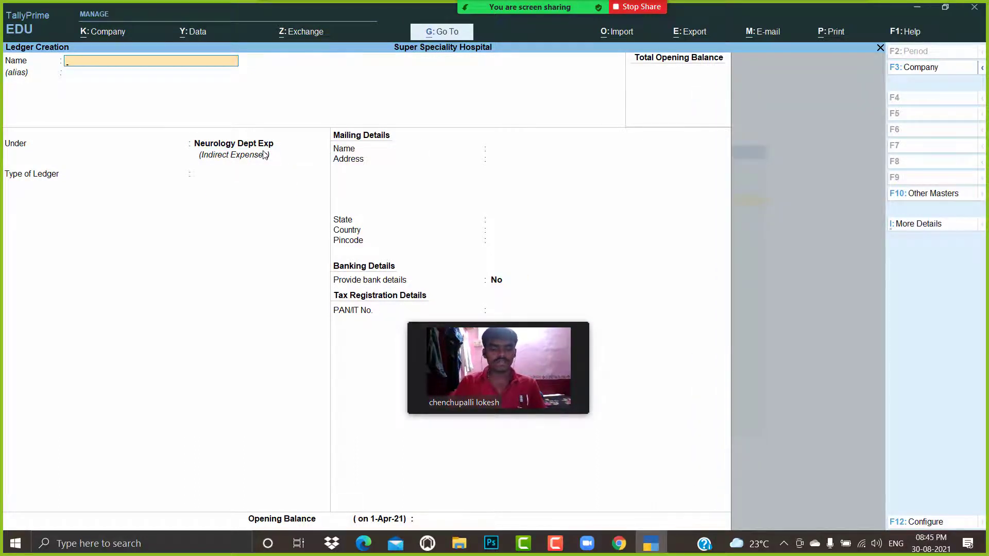
Create the Misc...Exp Nde ledger under Neurology Dept Exp with ledger type Not Applicable and no bank details
text(M)
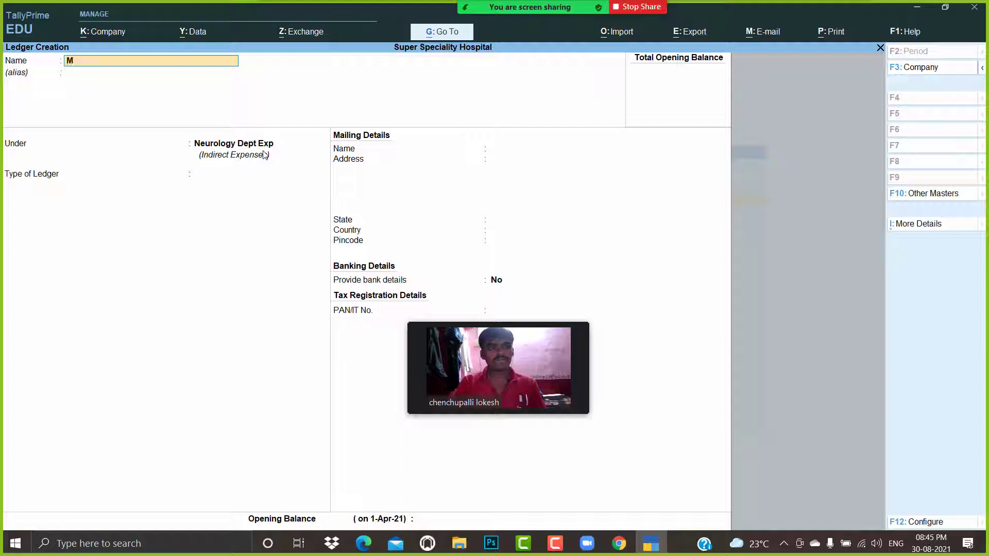
text(isc...Exp m)
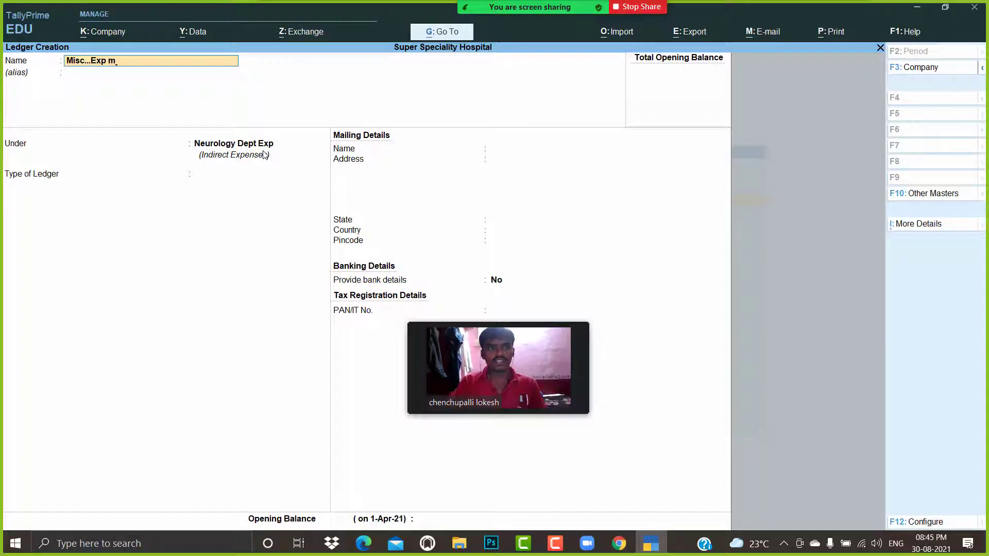
key(BackSpace)
text(Nde)
key(Return)
key(Return)
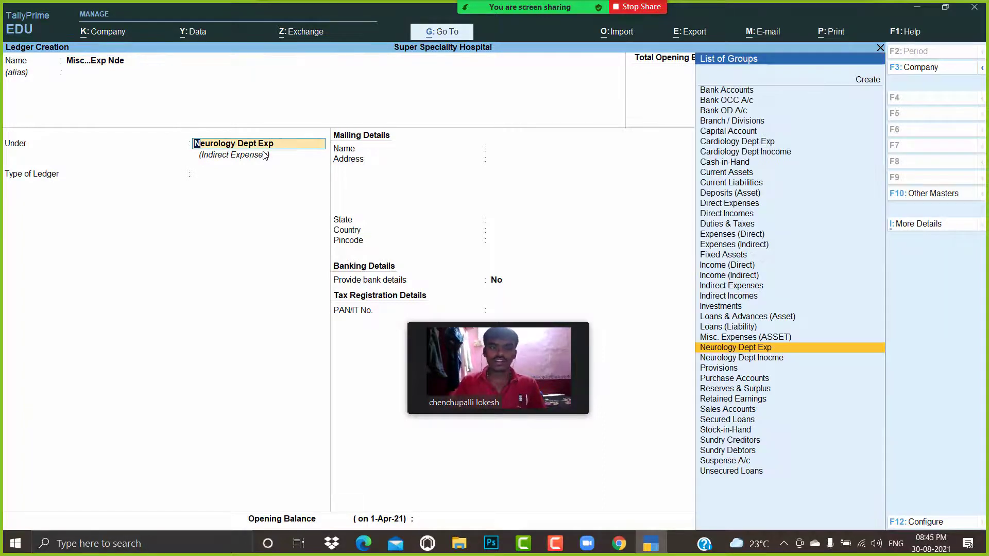
key(Return)
key(Return)
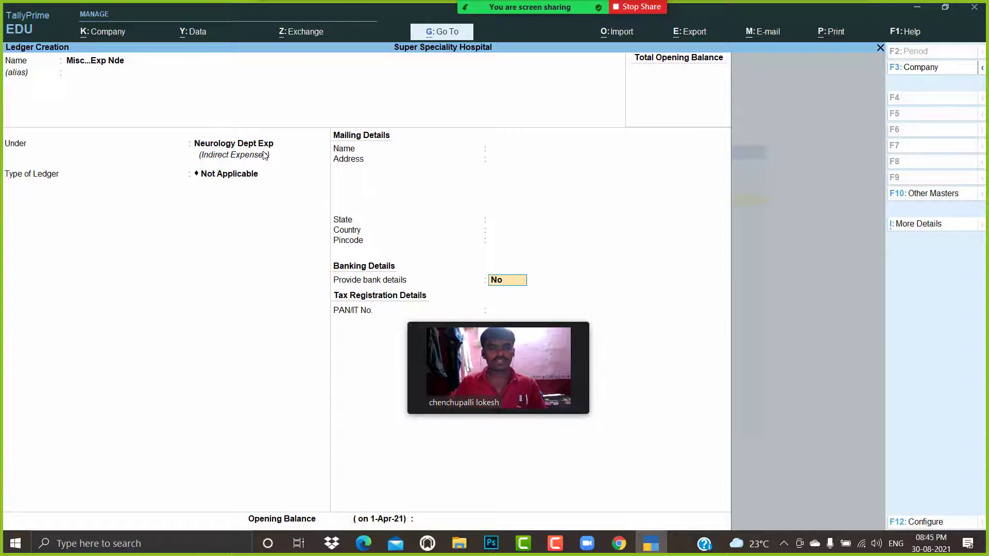
key(Return)
key(Return)
key(Return)
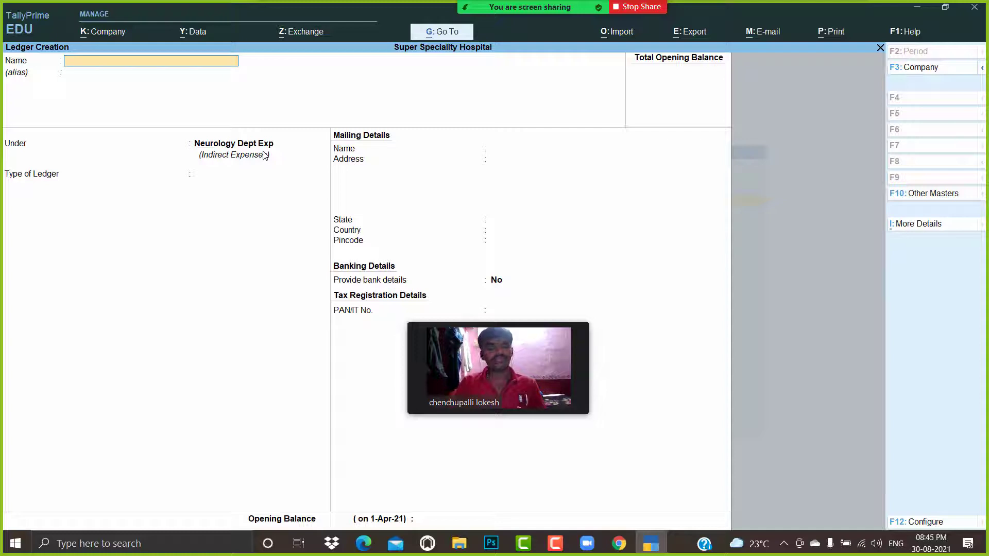
Name the next new ledger Rent Cde, leave its alias blank and place it under Cardiology Dept Exp
text(Rent)
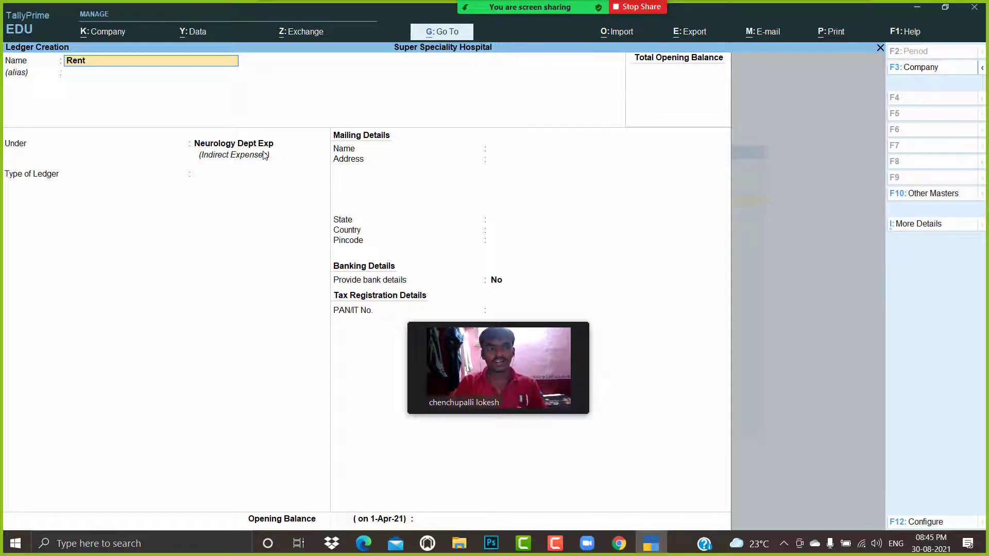
text( Cde)
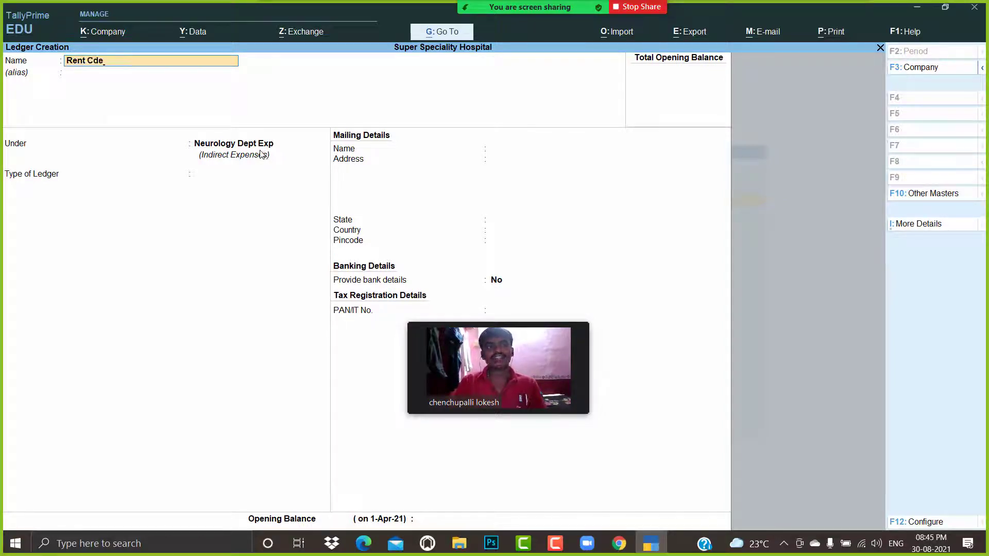
key(Return)
text(Ca)
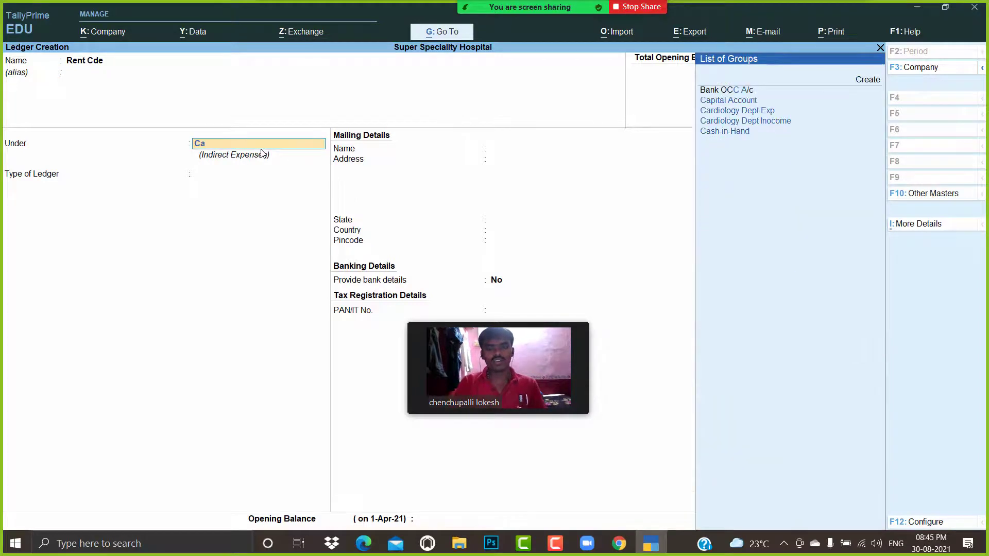
text(r)
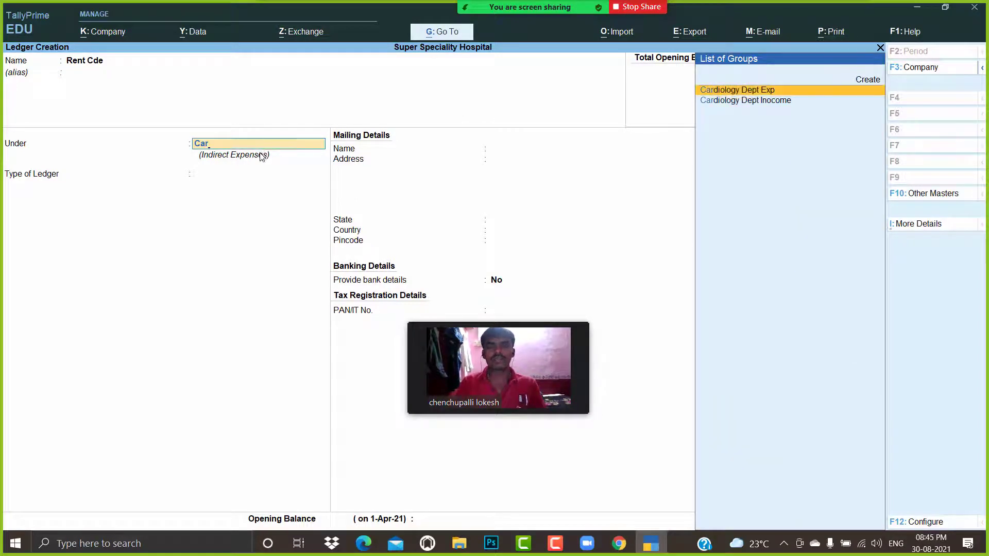
key(Return)
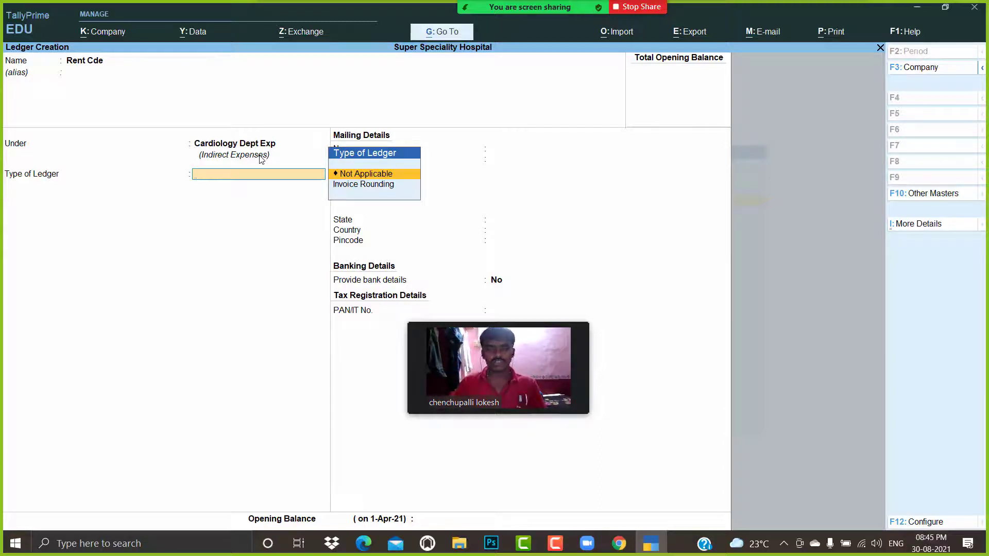
Save the Rent Cde ledger with ledger type Not Applicable, no bank details and a blank opening balance
key(Return)
key(Return)
key(Return)
key(Return)
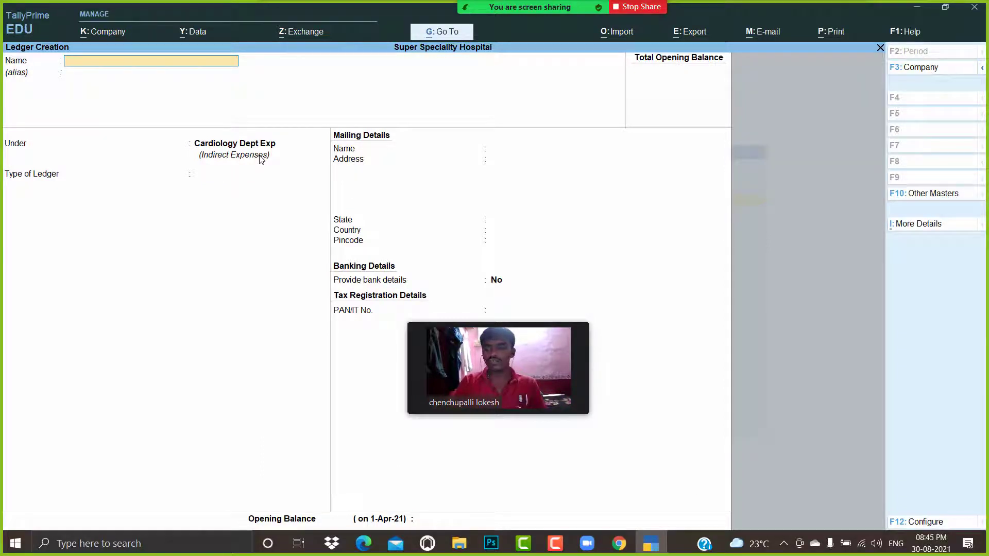
Create the Salareies Cde ledger under Cardiology Dept Exp with ledger type Not Applicable and a blank opening balance
text(Salar)
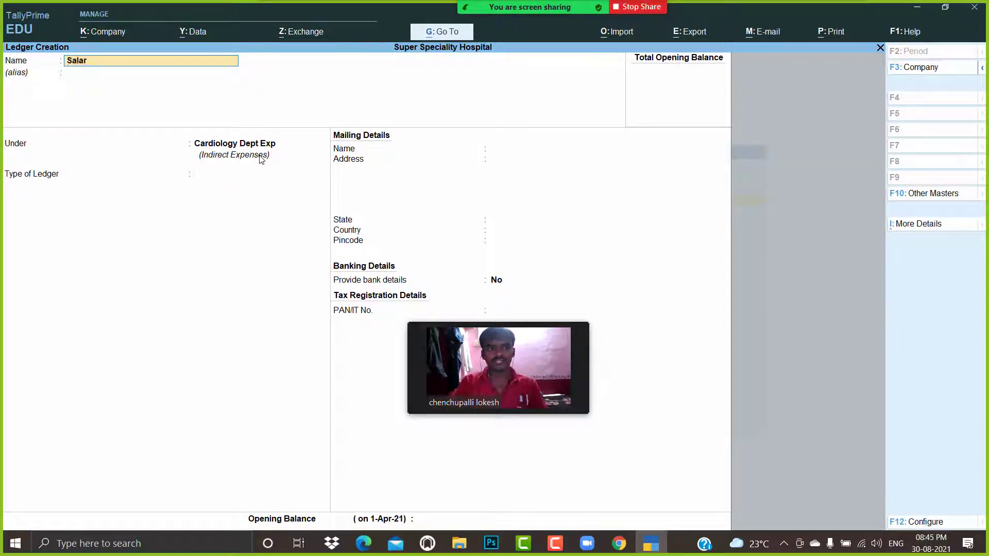
text(eies Cde)
key(Return)
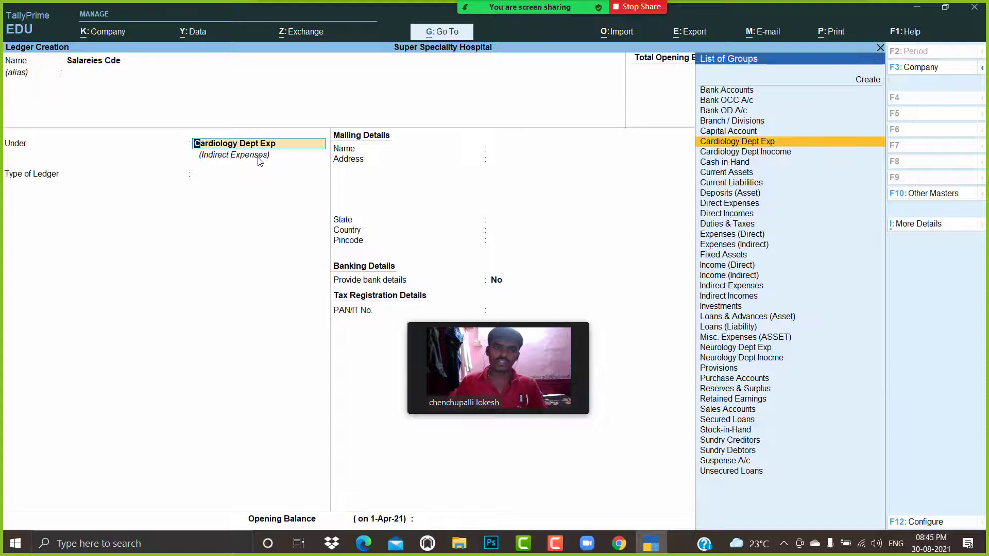
key(Return)
key(Return)
key(Return)
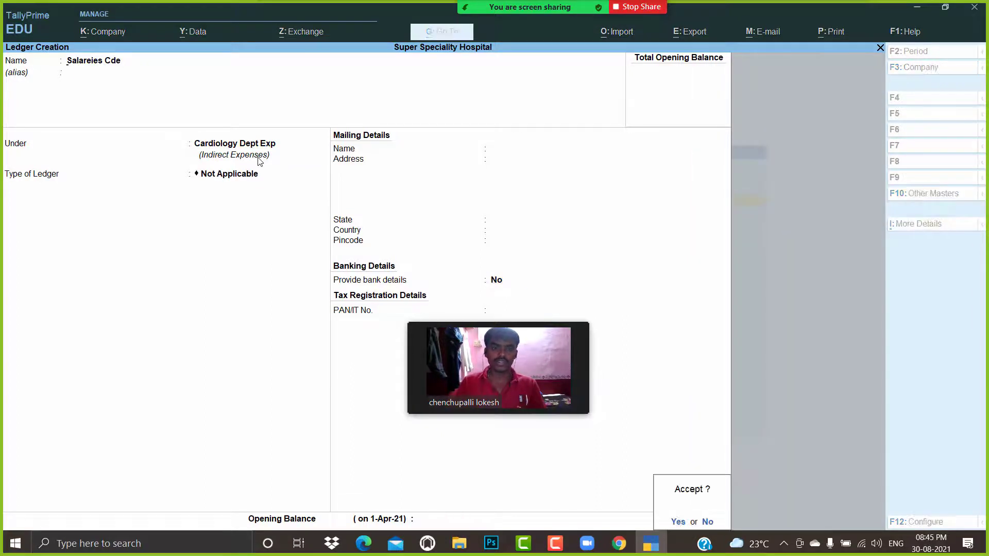
key(Return)
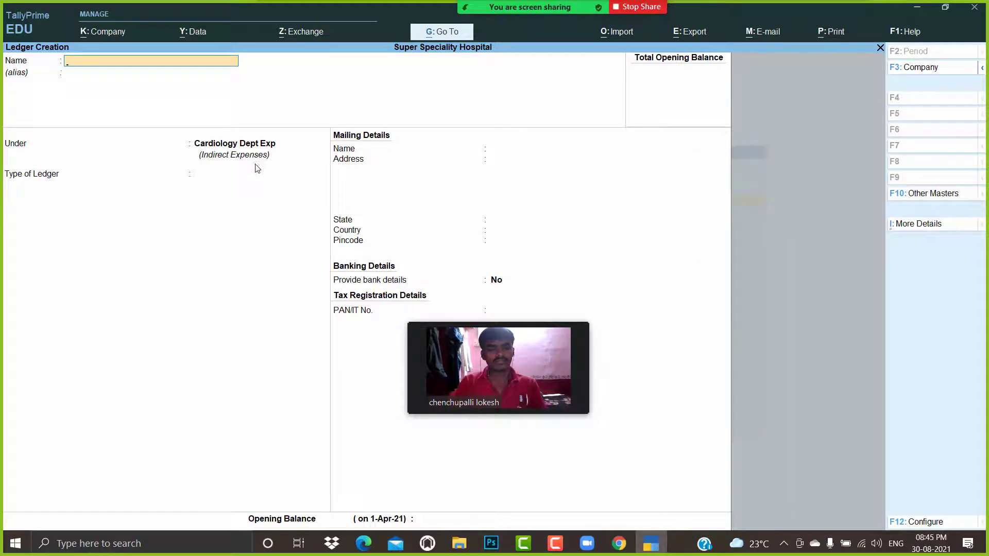
Create the Tele Bill Cde ledger under Cardiology Dept Exp, keeping ledger type Not Applicable and no opening balance
text(Tele Bill cde)
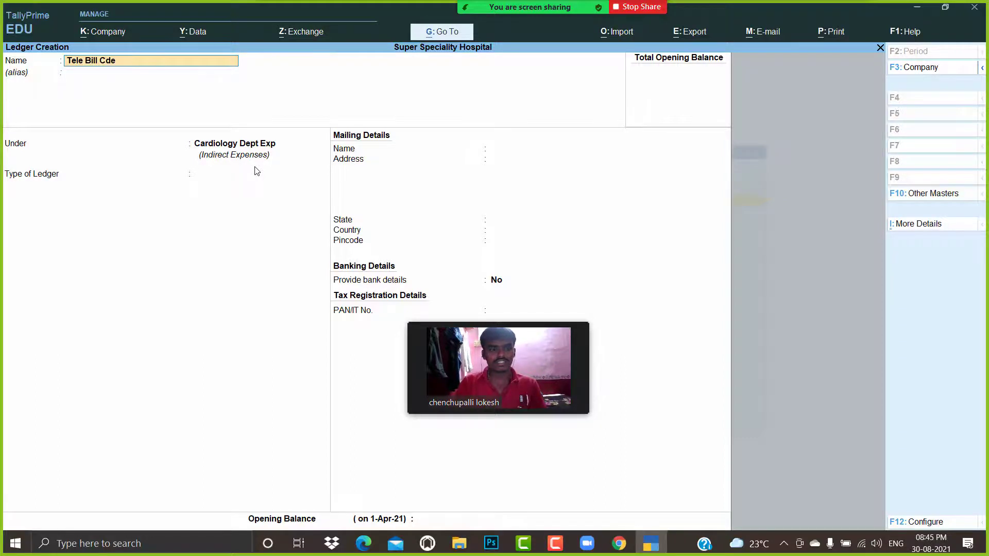
key(Return)
key(Return)
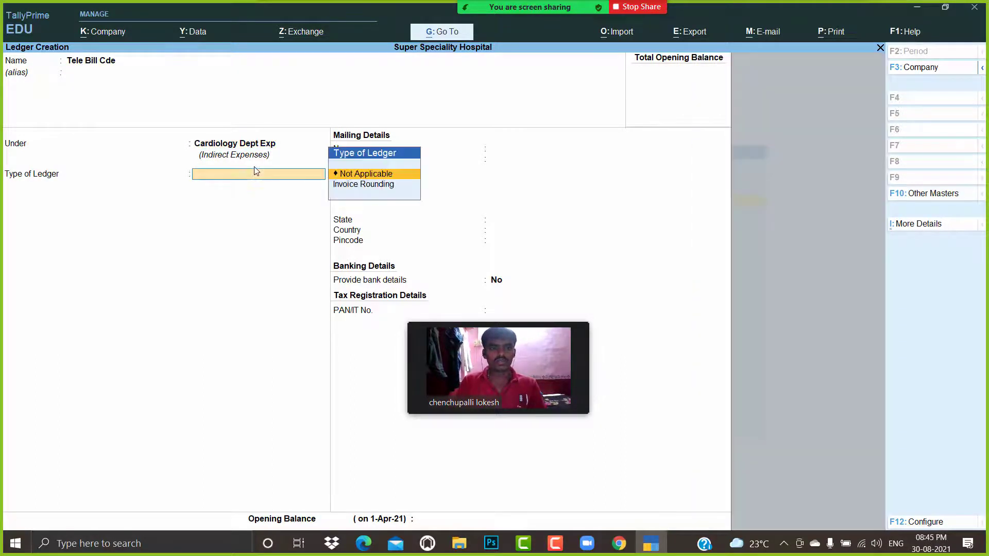
key(Return)
key(Return)
key(Return)
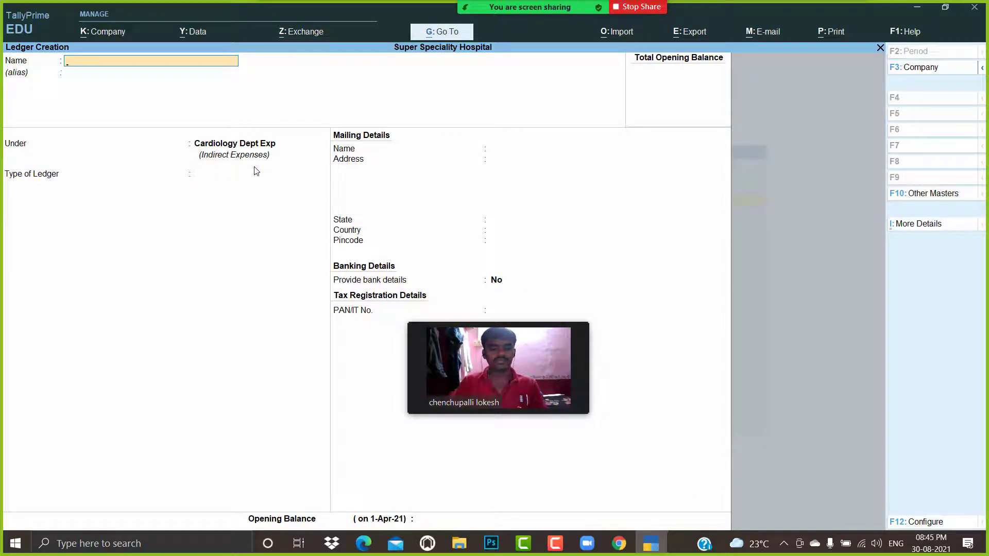
Create the Electricity Bill Cde ledger under Cardiology Dept Exp with ledger type Not Applicable and a blank opening balance
text(E)
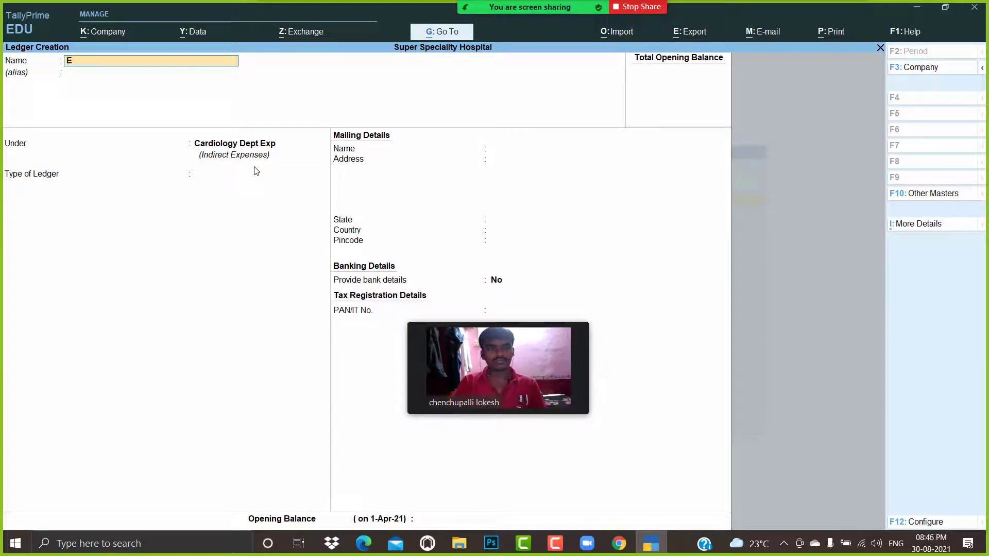
text(lectricity)
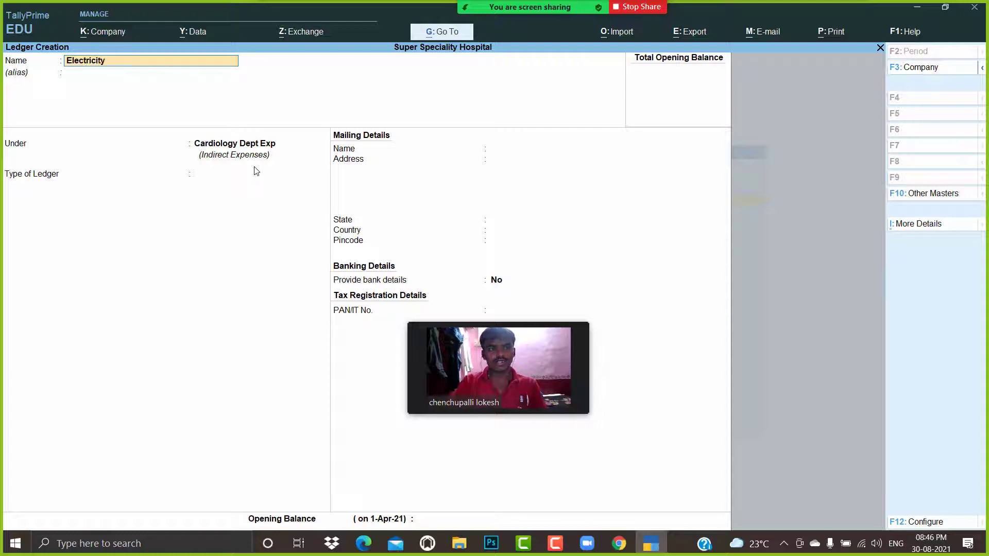
text( Bill cde)
key(Return)
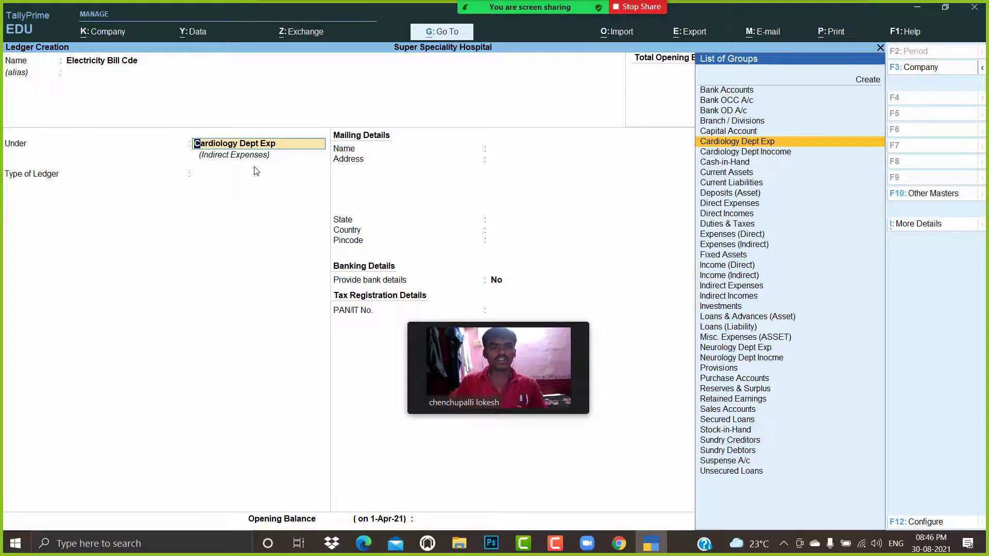
key(Return)
key(Return)
key(Return)
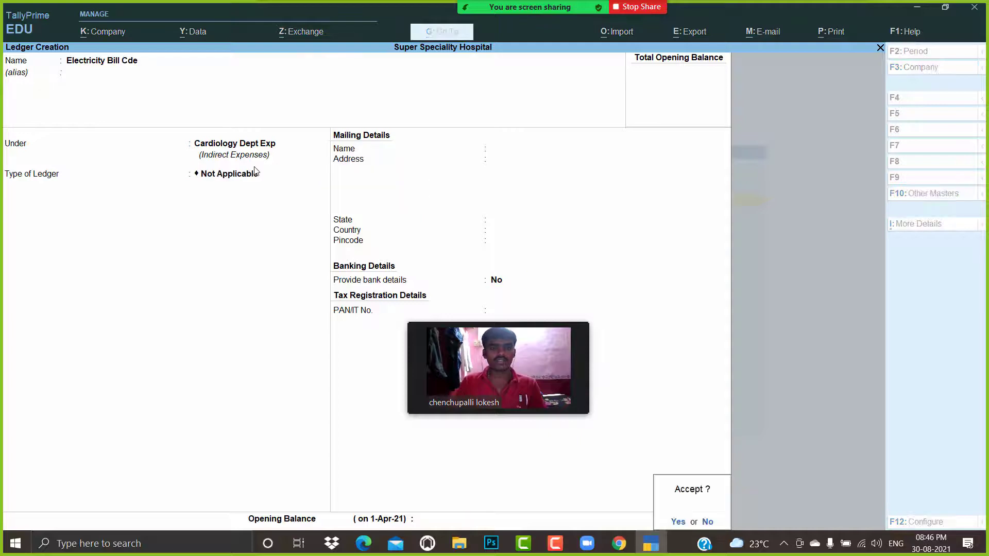
key(Return)
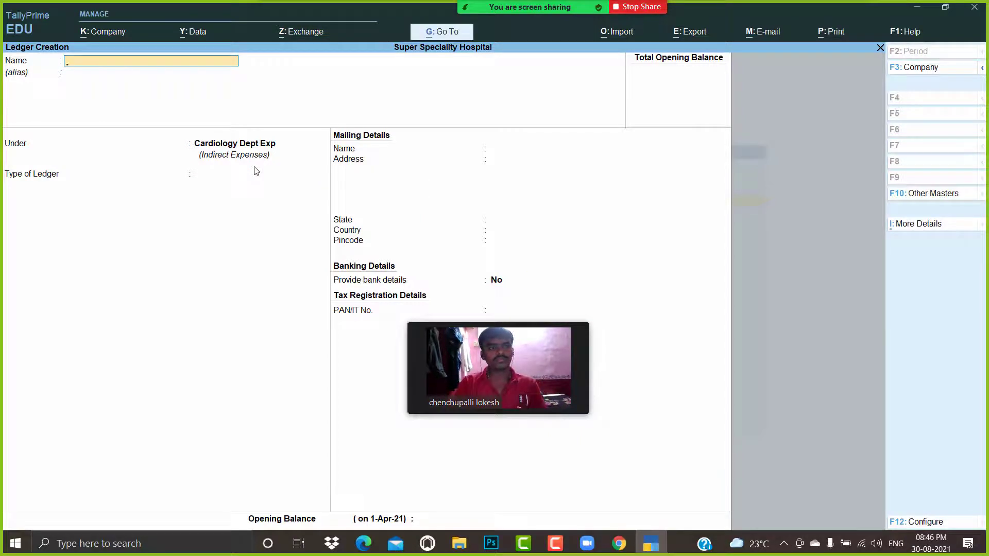
Create the Travelling Exp Cde ledger under Cardiology Dept Exp with a blank alias and ledger type Not Applicable
text(Travellin)
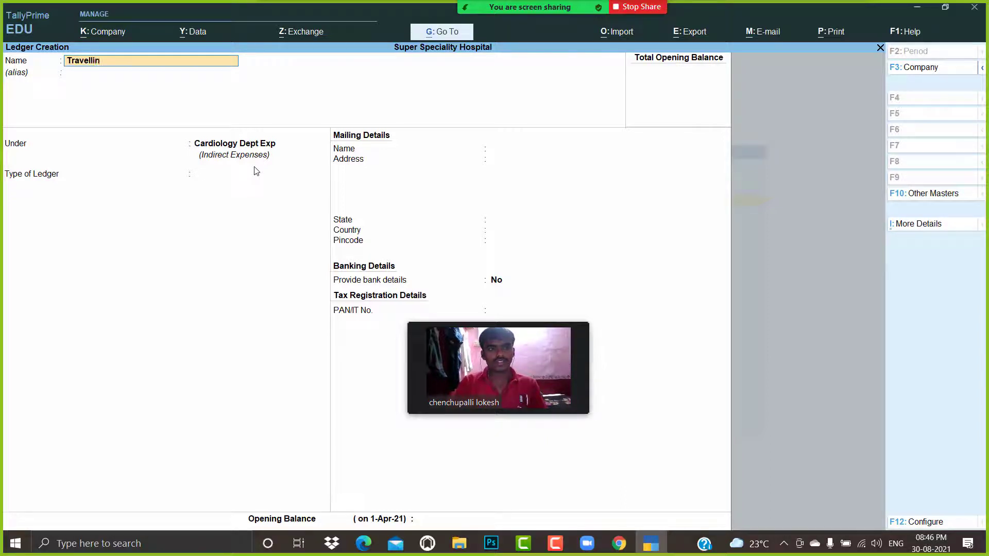
text(g Exp cde)
key(Return)
key(Return)
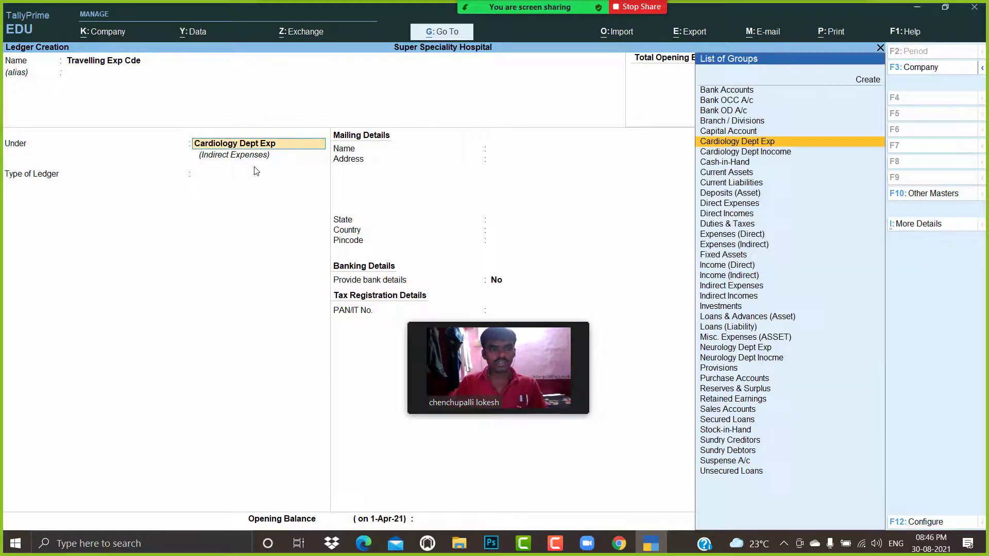
key(Return)
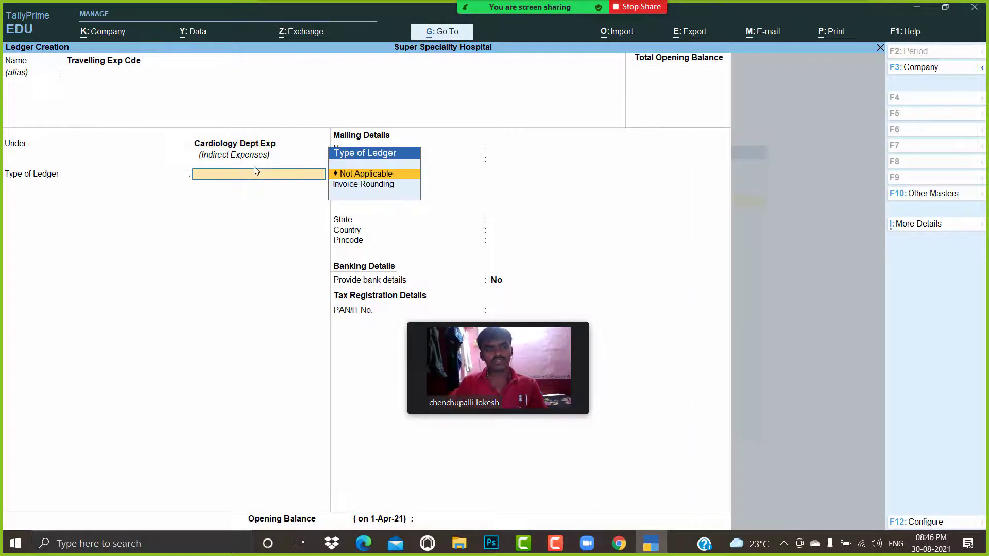
key(Return)
key(Return)
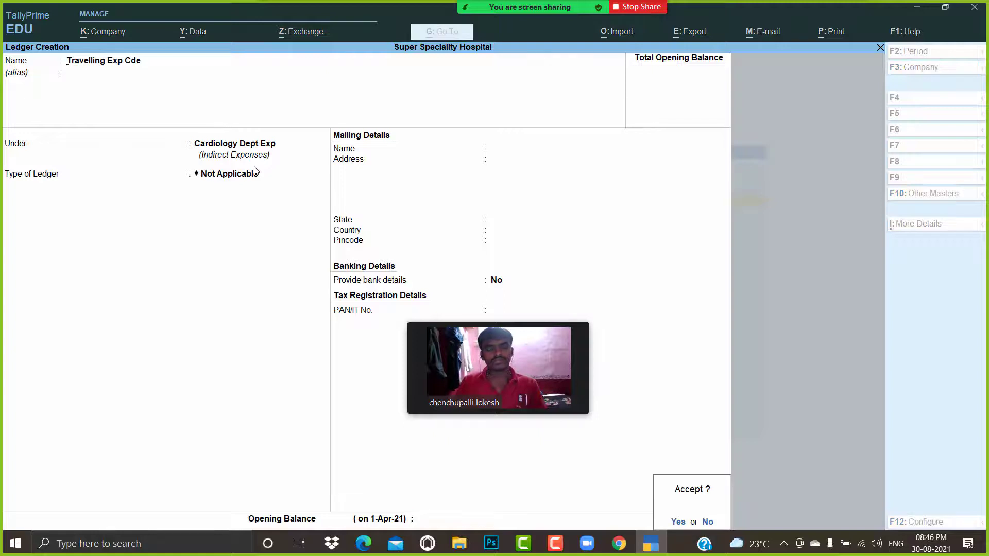
key(Return)
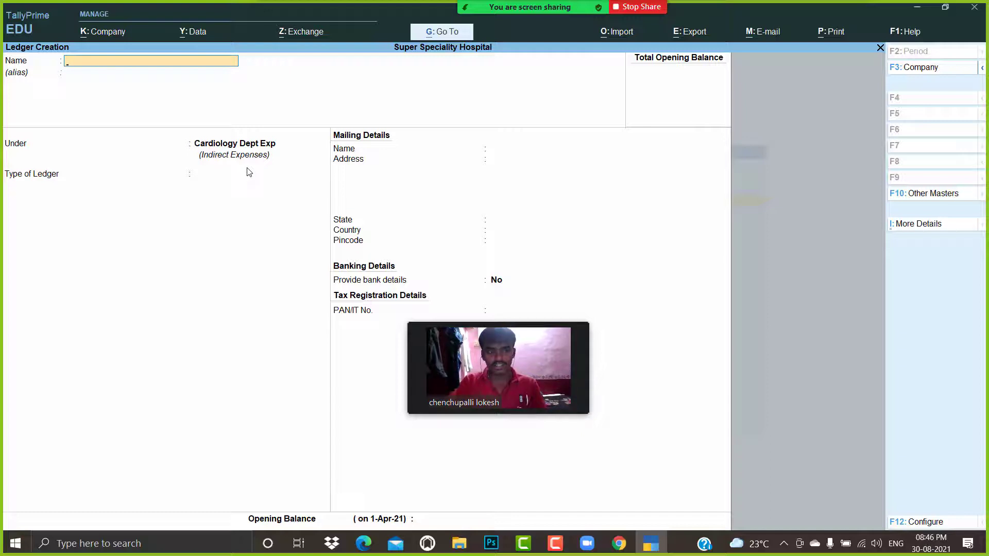
Name the next new ledger Consultation Fee Ndi and leave its alias blank
key(BackSpace)
key(BackSpace)
key(BackSpace)
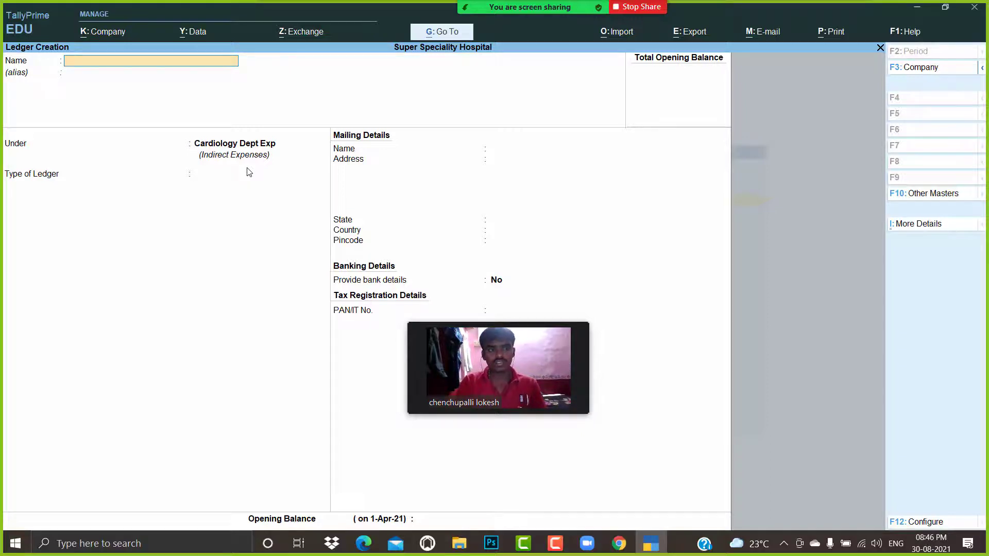
text(Consul)
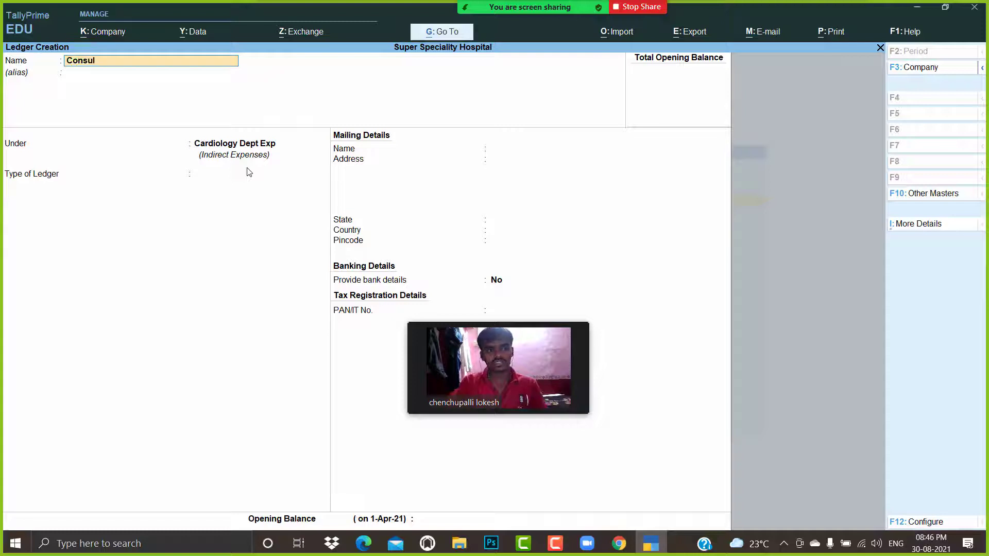
text(tation Fee)
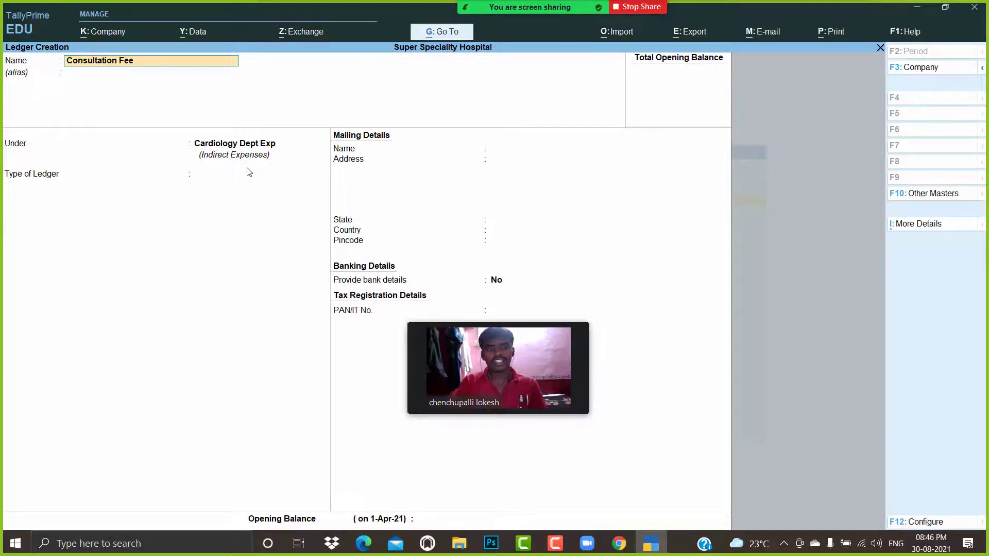
text( Ndi)
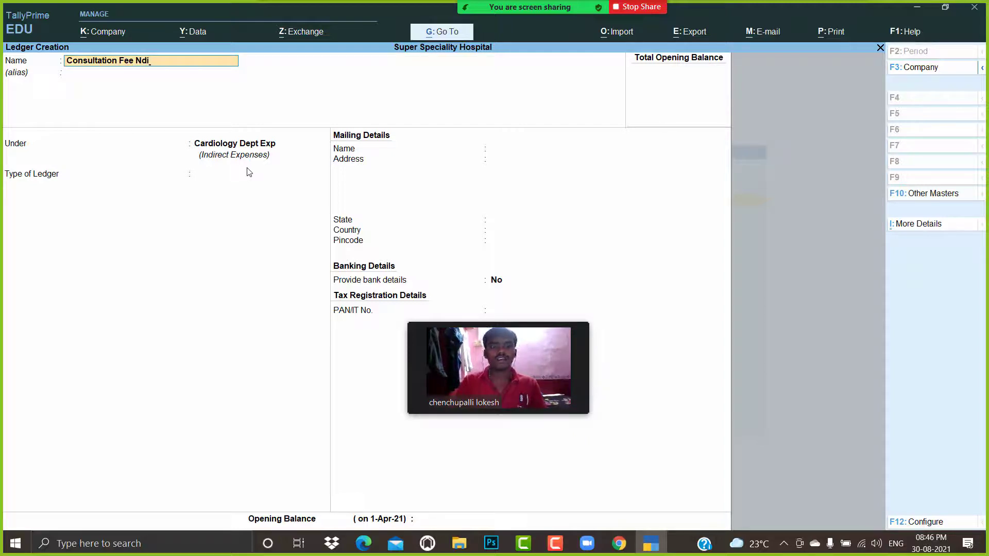
key(Return)
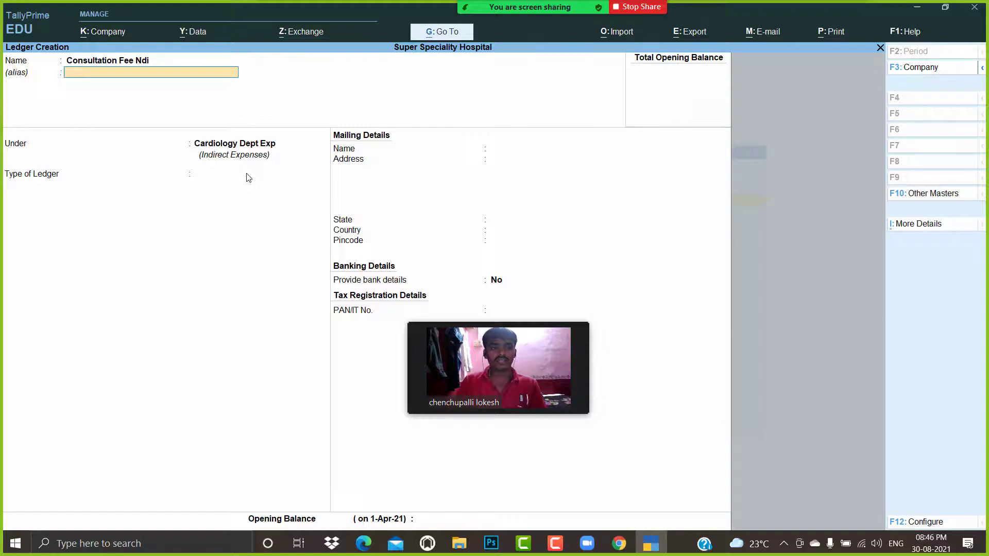
key(Return)
Place the Consultation Fee Ndi ledger under Neurology Dept Inocme and save it with ledger type Not Applicable and no opening balance
text(N)
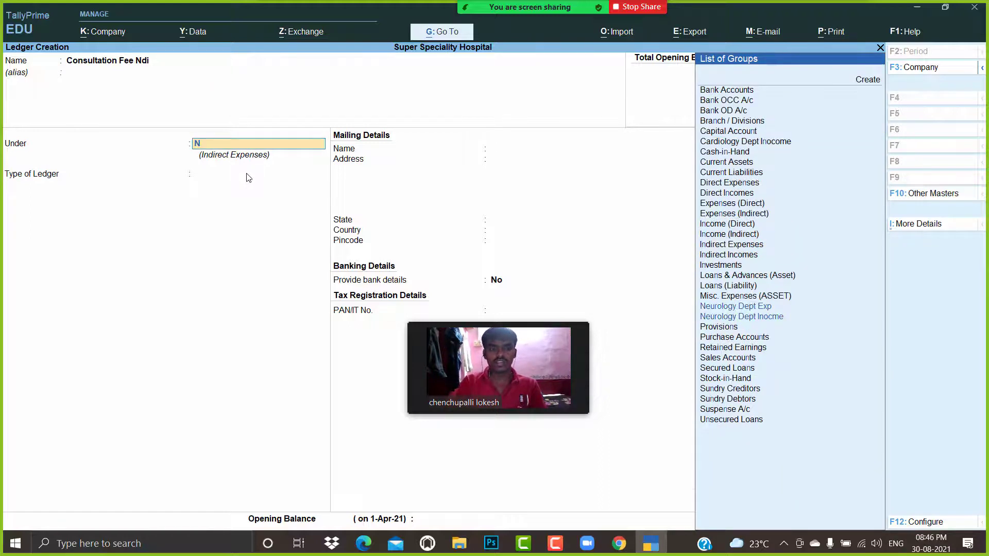
text(eu)
key(Down)
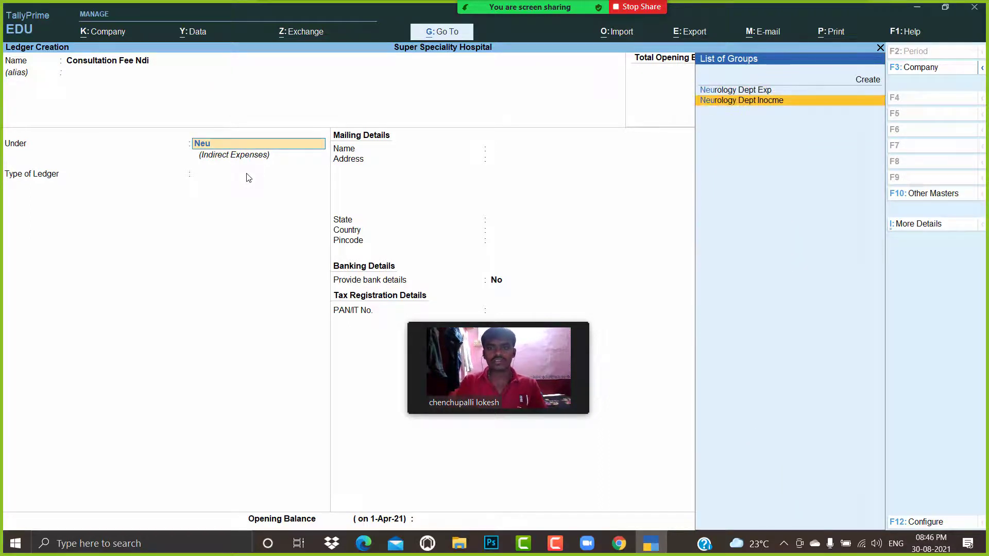
key(Return)
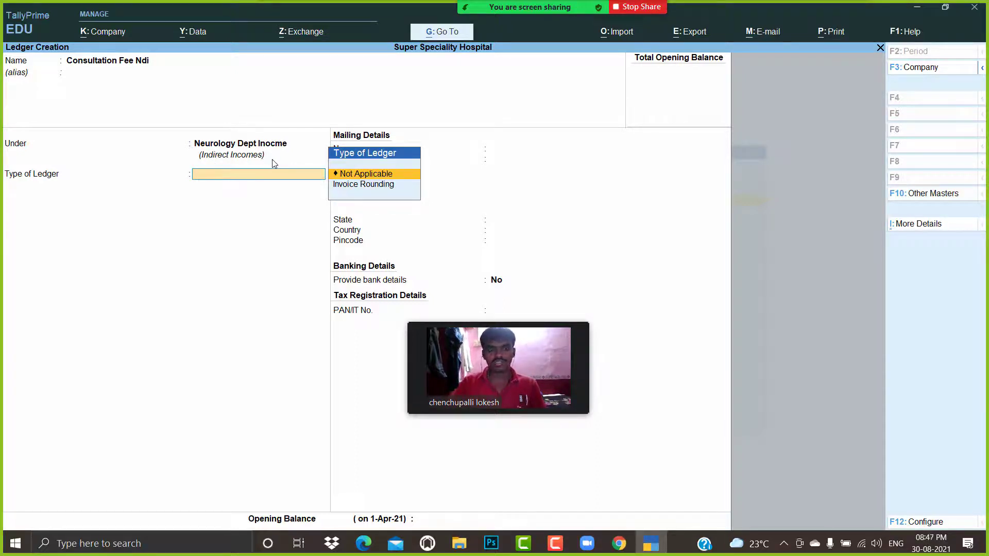
key(Return)
key(Return)
key(Return)
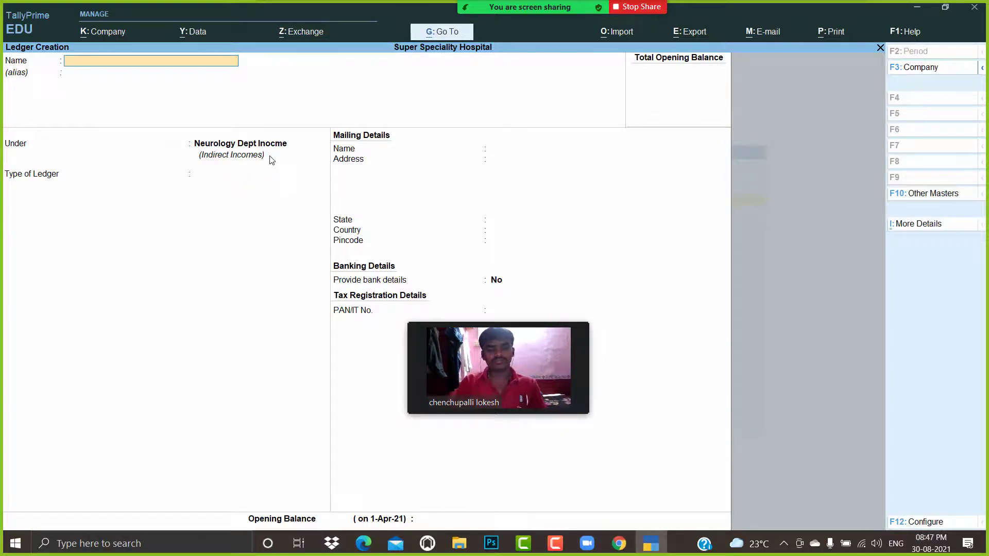
Create the Lab Fee Ndi ledger under Neurology Dept Inocme with ledger type Not Applicable and a blank opening balance
text(Lab Fee Ndi)
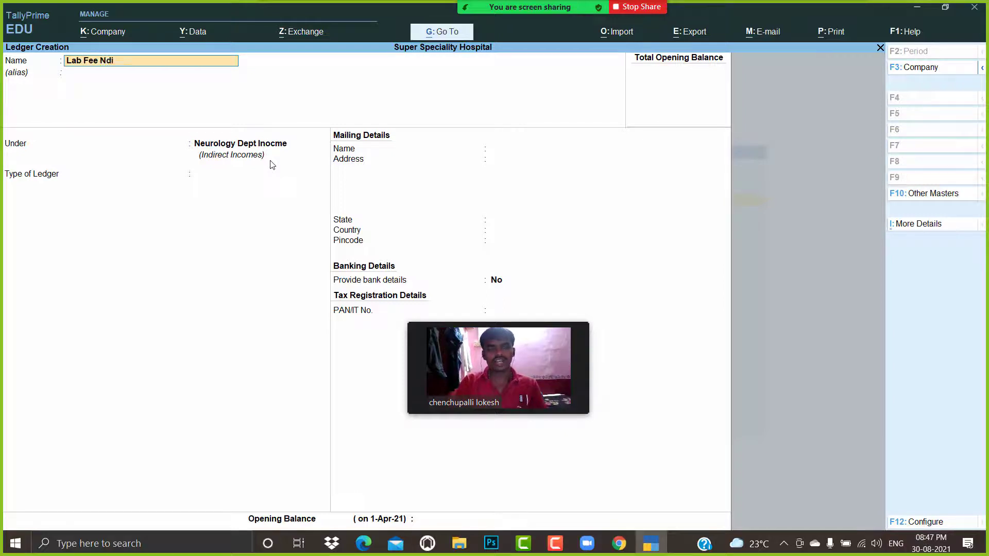
key(Return)
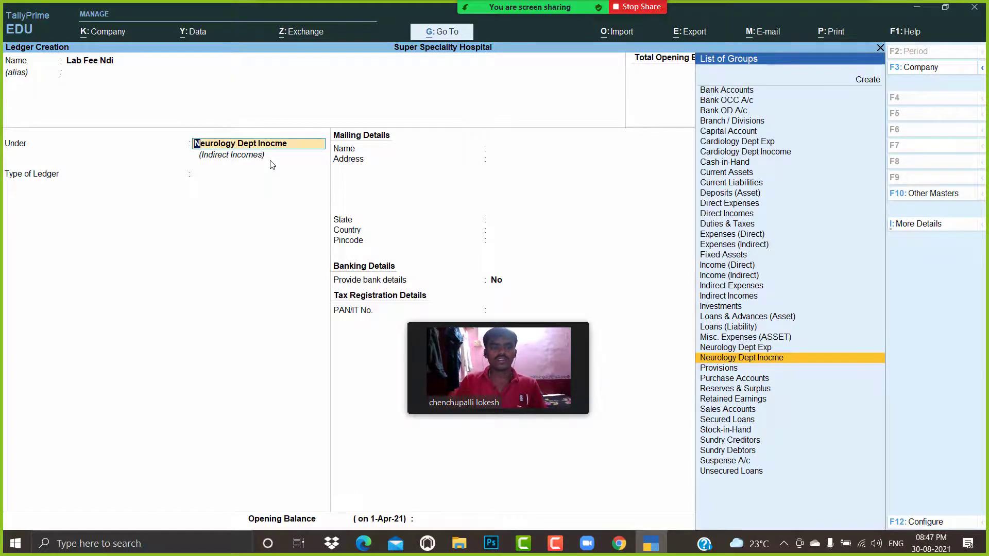
key(Return)
key(Return)
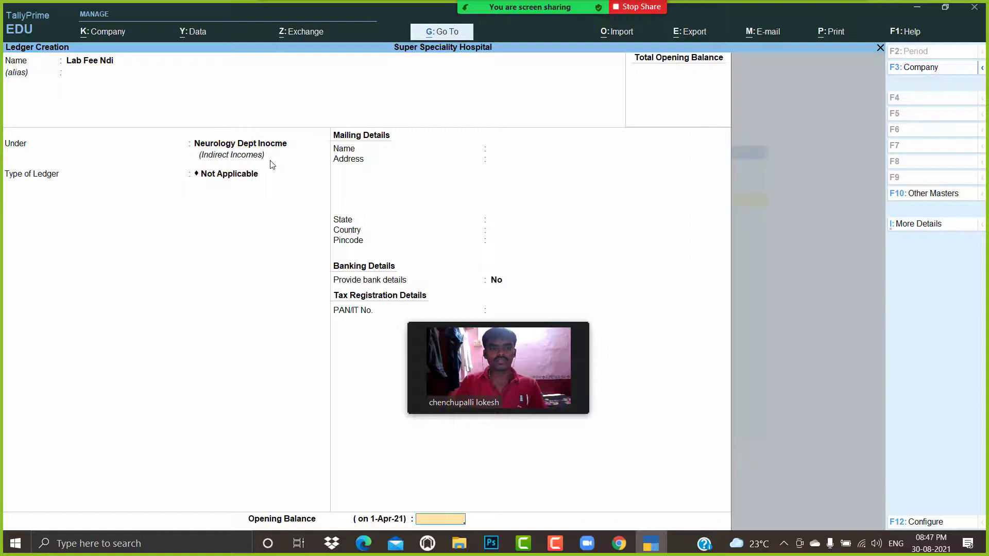
key(Return)
key(Return)
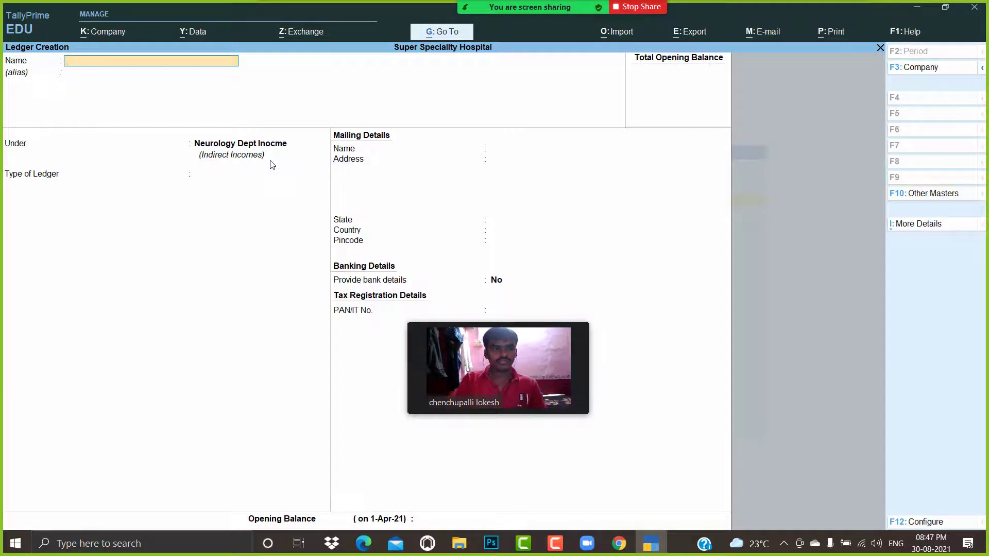
Create the Operation Fee Ndi ledger under Neurology Dept Inocme, leaving the alias and opening balance blank
text(Operation Fee Ndi)
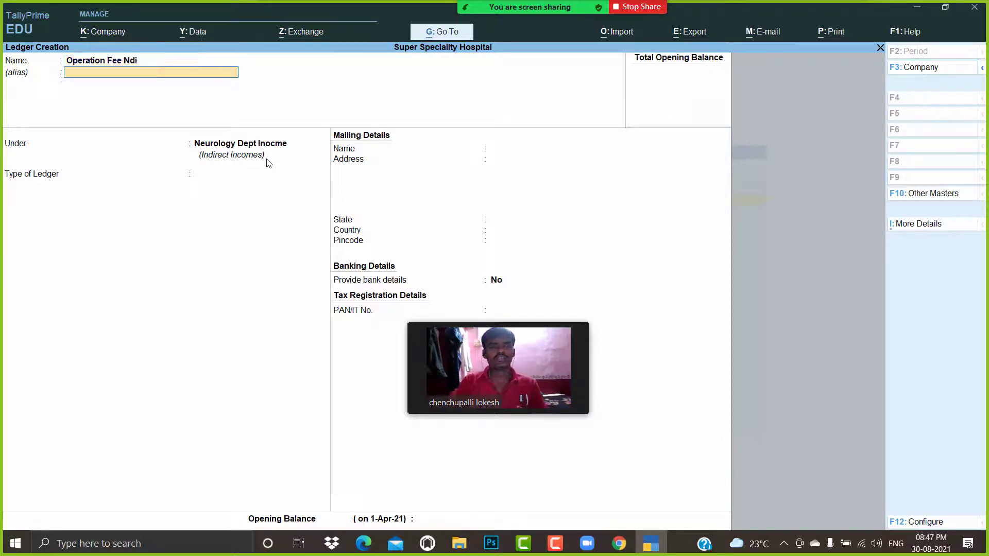
key(Return)
key(Return)
key(Return)
key(Return)
key(Return)
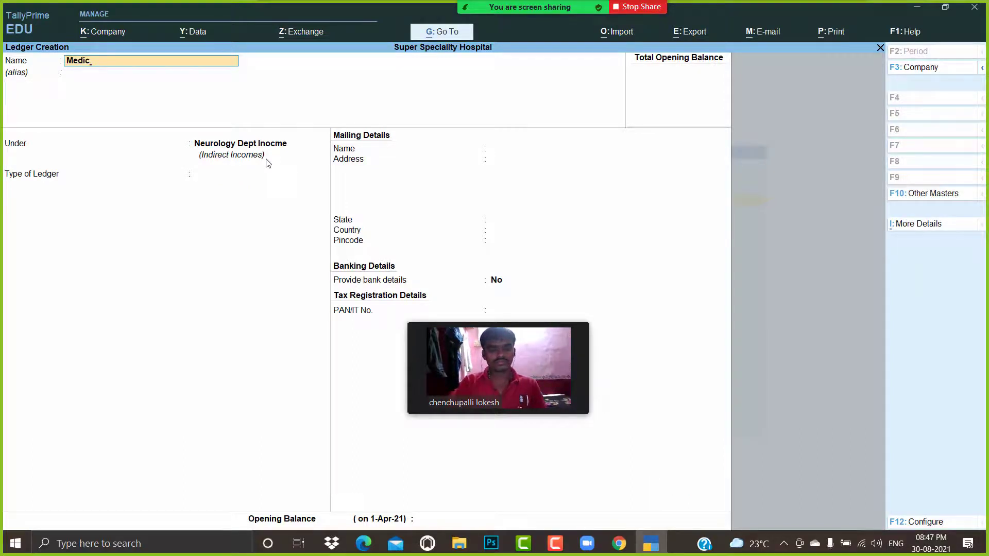
Create the Medicenes Ndi ledger under Neurology Dept Inocme with ledger type Not Applicable and no alias or opening balance
text(Medicends)
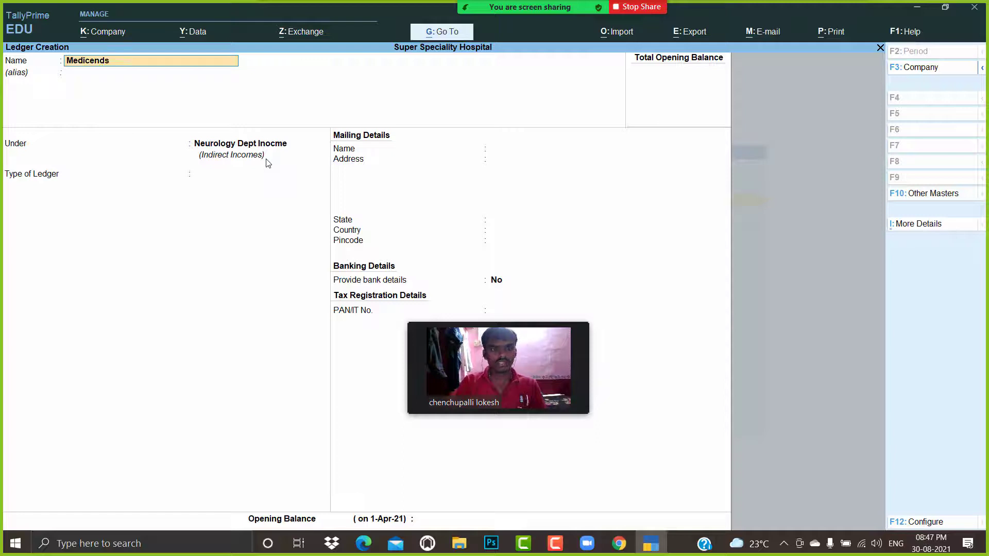
key(BackSpace)
key(BackSpace)
text(es Ndi)
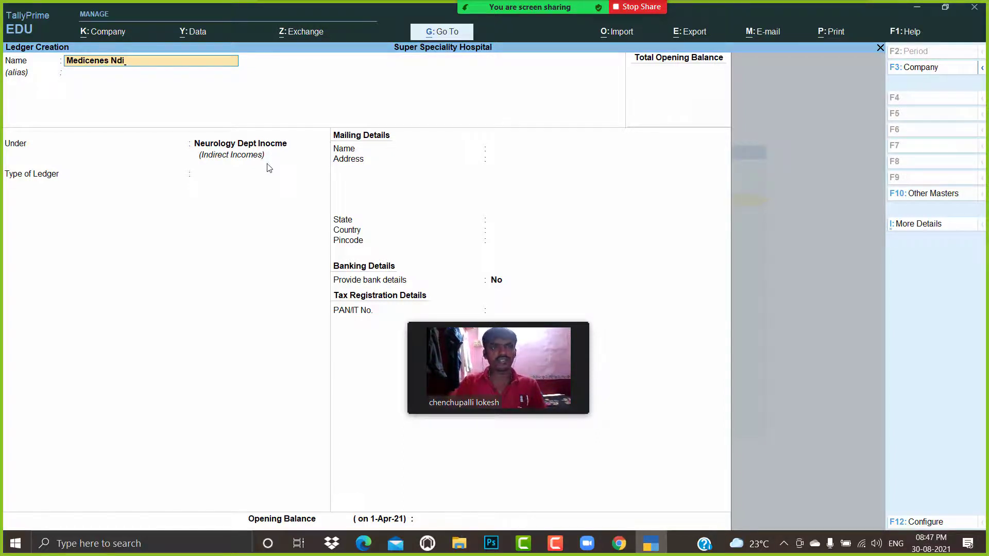
key(Return)
key(Return)
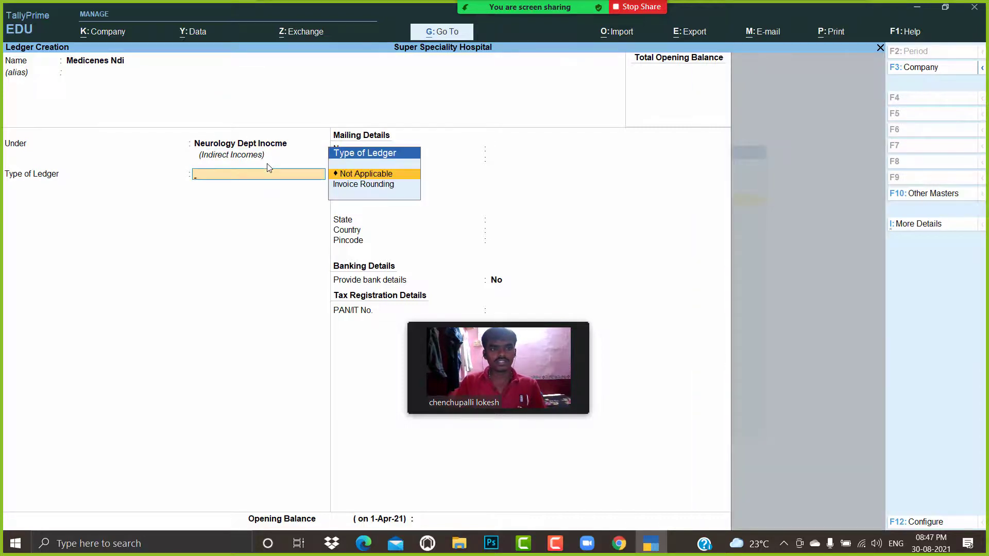
key(Return)
key(Return)
key(Return)
key(Return)
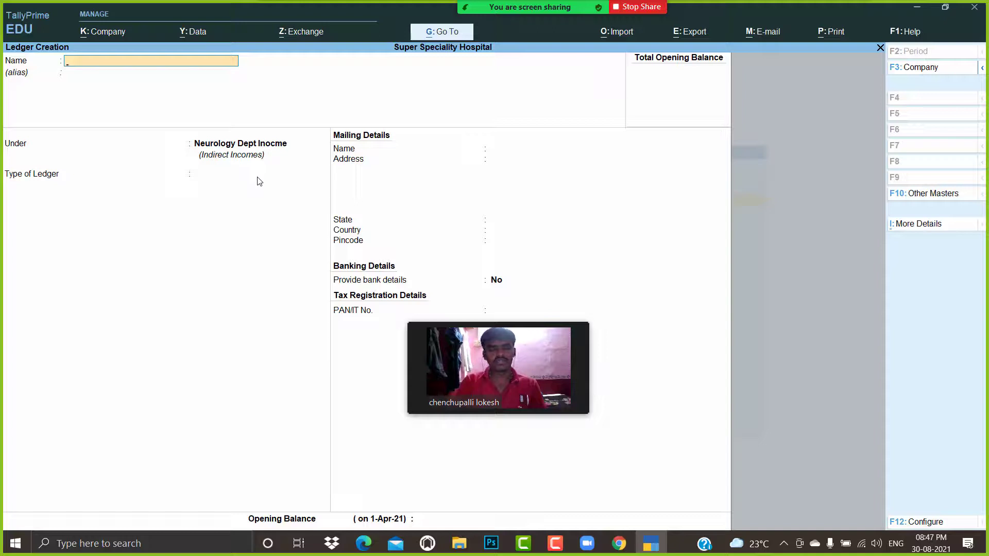
Create the Doctors Fee Cdi ledger under Cardiology Dept Inocome with ledger type Not Applicable and no opening balance
text(Doctors Fee Cdi)
key(Return)
key(Return)
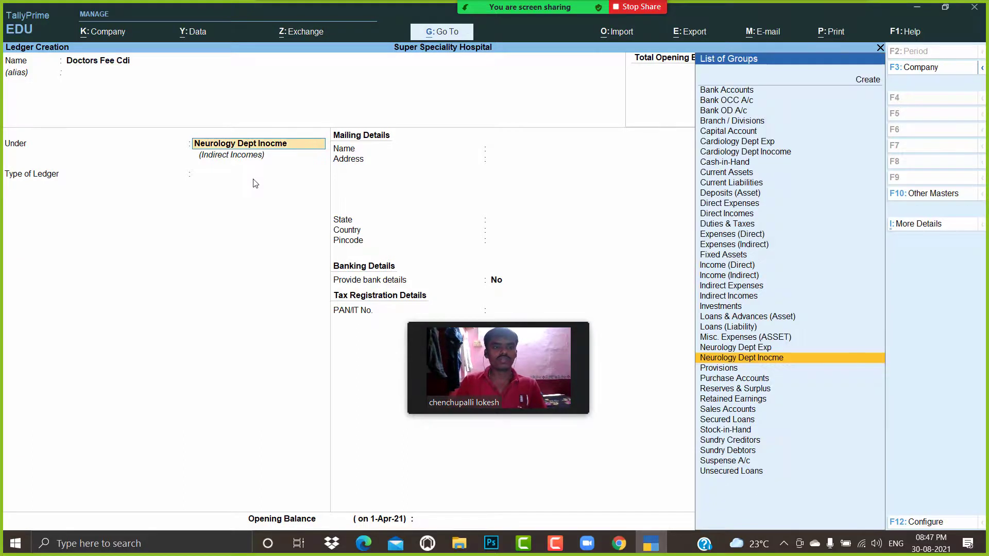
text(Car)
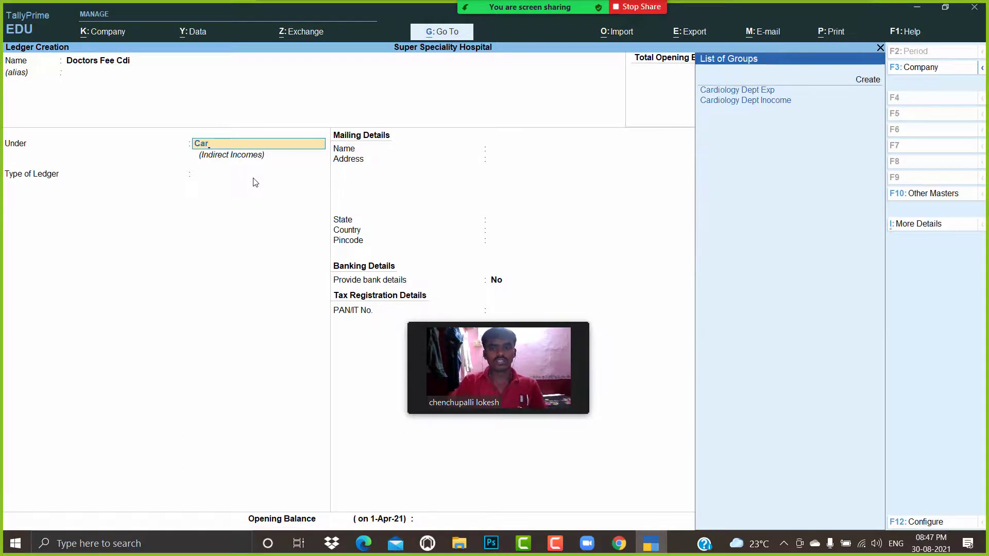
key(Down)
key(Return)
key(Return)
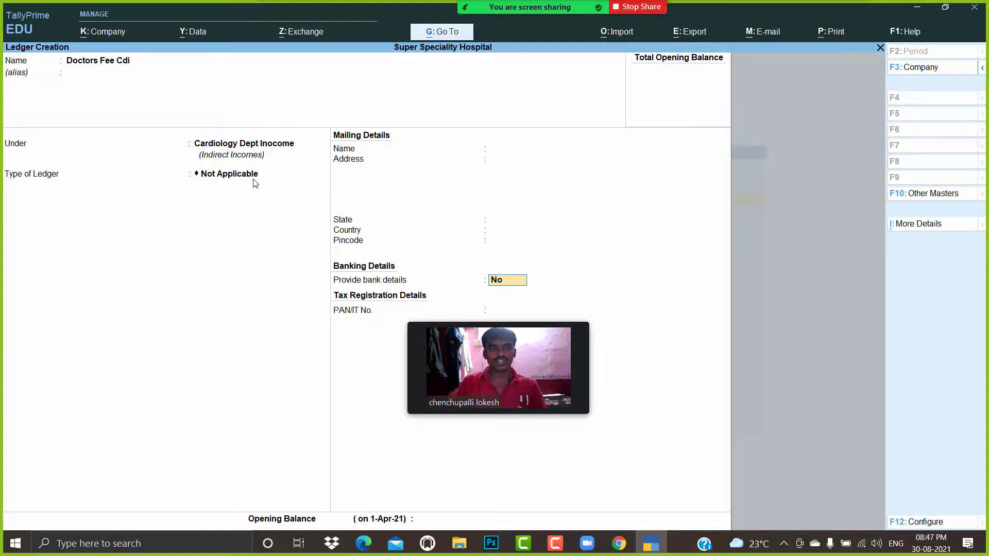
key(Return)
key(Return)
key(Return)
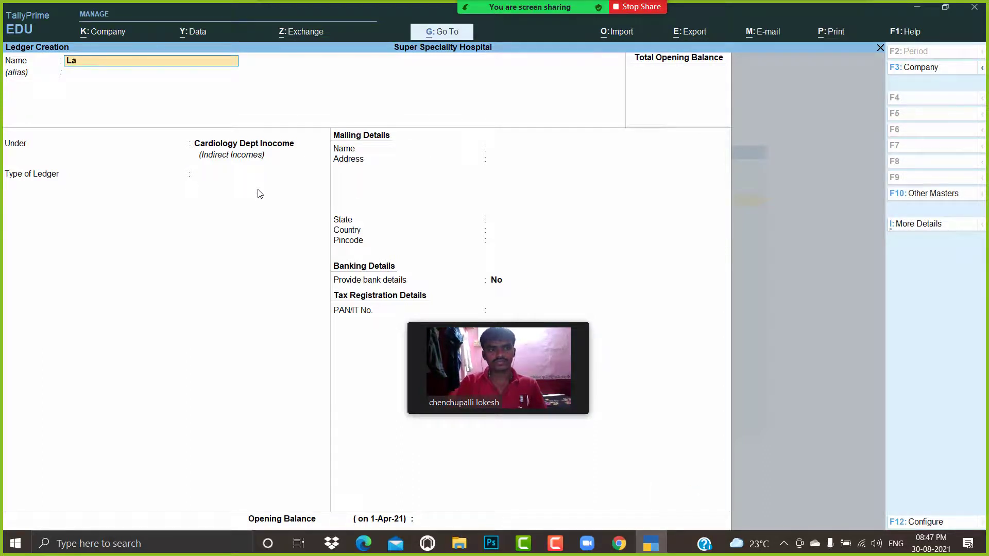
Create the Lab Fee Cdi ledger under Cardiology Dept Inocome, leaving the alias and opening balance blank
text(Lab Fee Cdi)
key(Return)
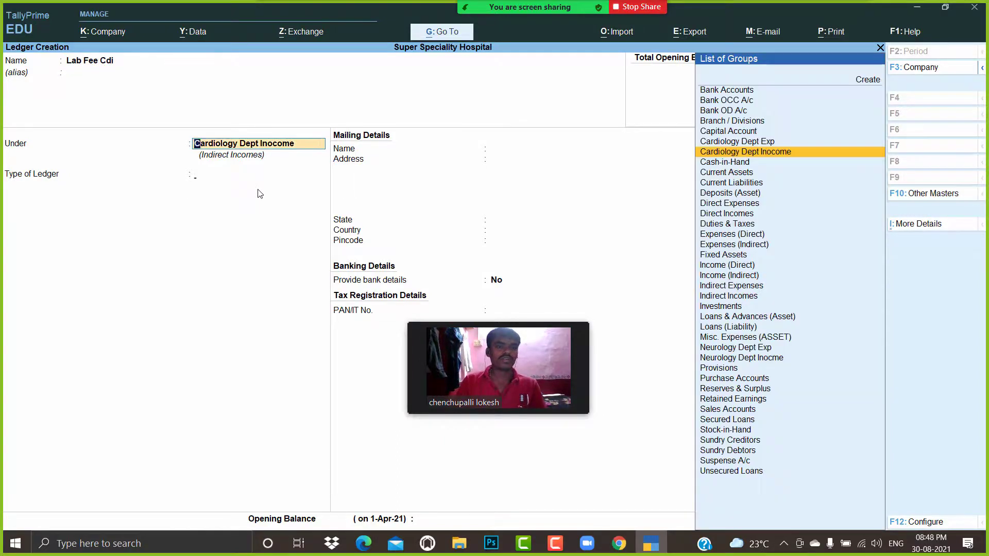
key(Return)
key(Return)
key(Return)
key(Return)
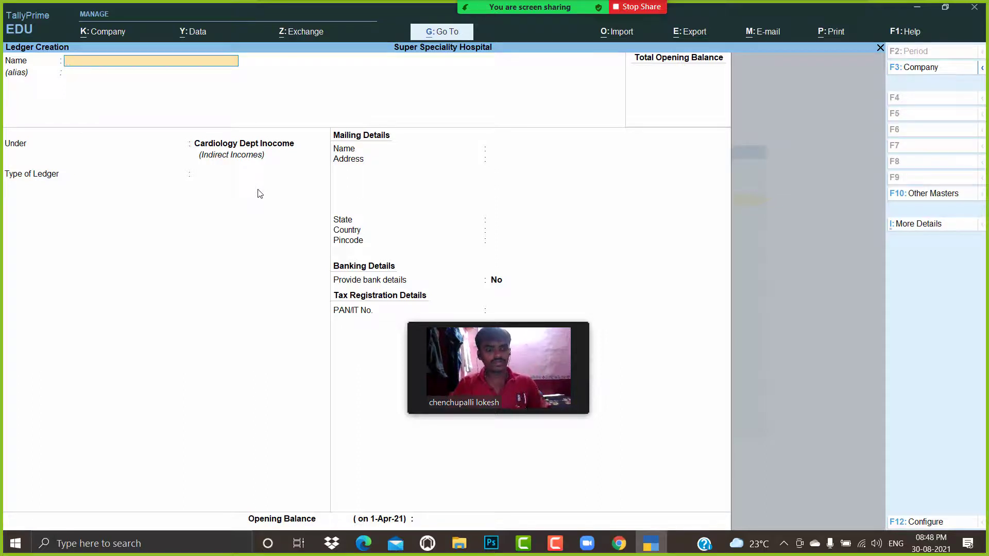
Create the Medicines Cdi ledger under Cardiology Dept Inocome with ledger type Not Applicable and a blank opening balance
text(Medici)
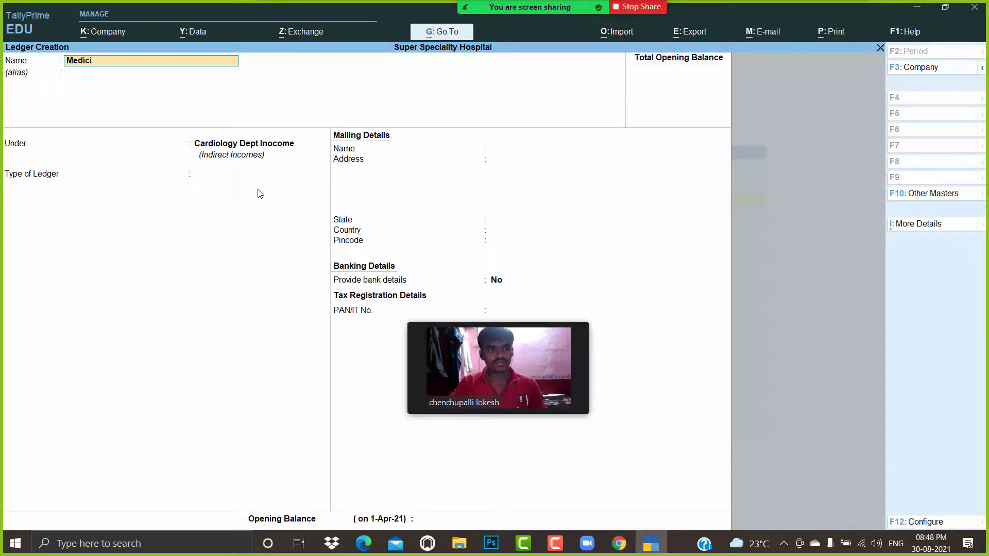
text(nes Cdi)
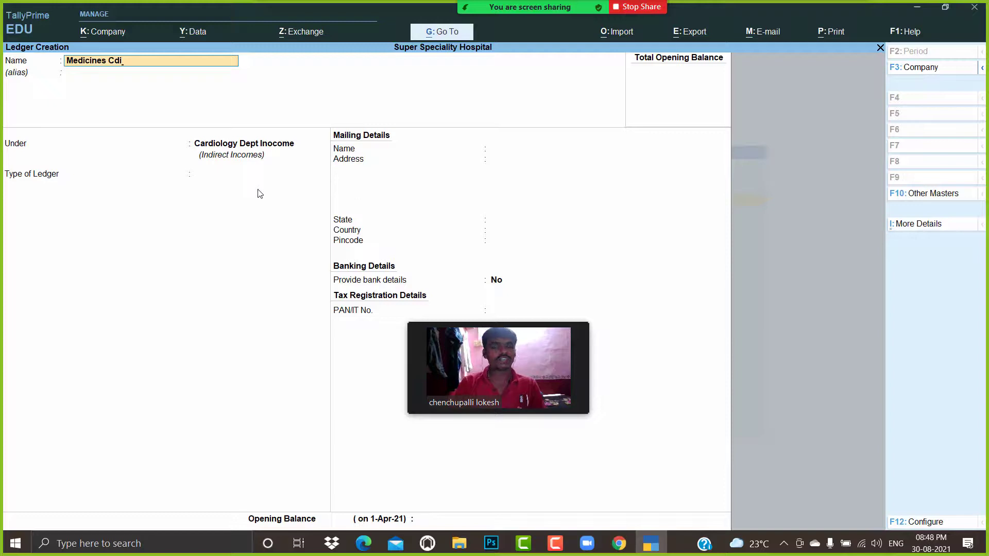
key(Return)
key(Return)
key(Return)
key(Return)
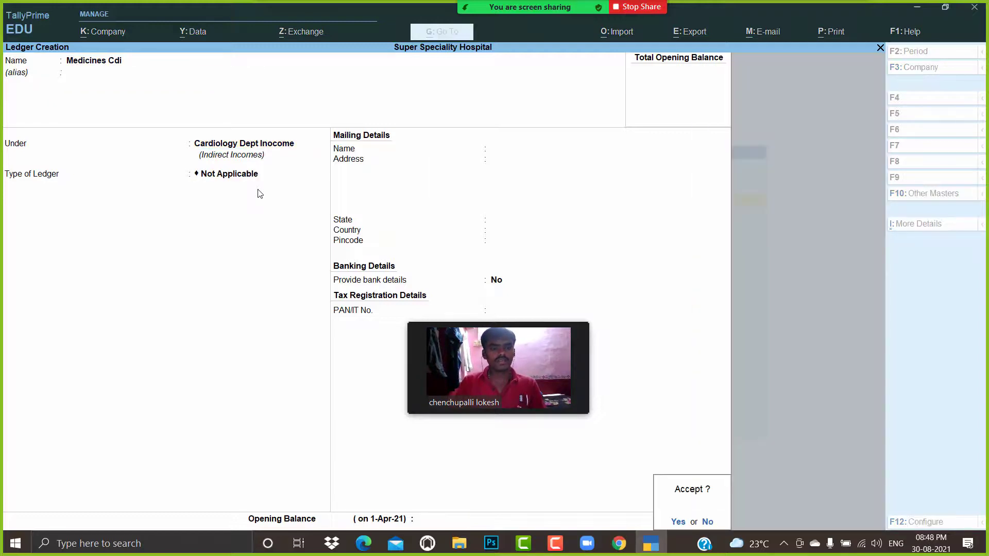
key(Return)
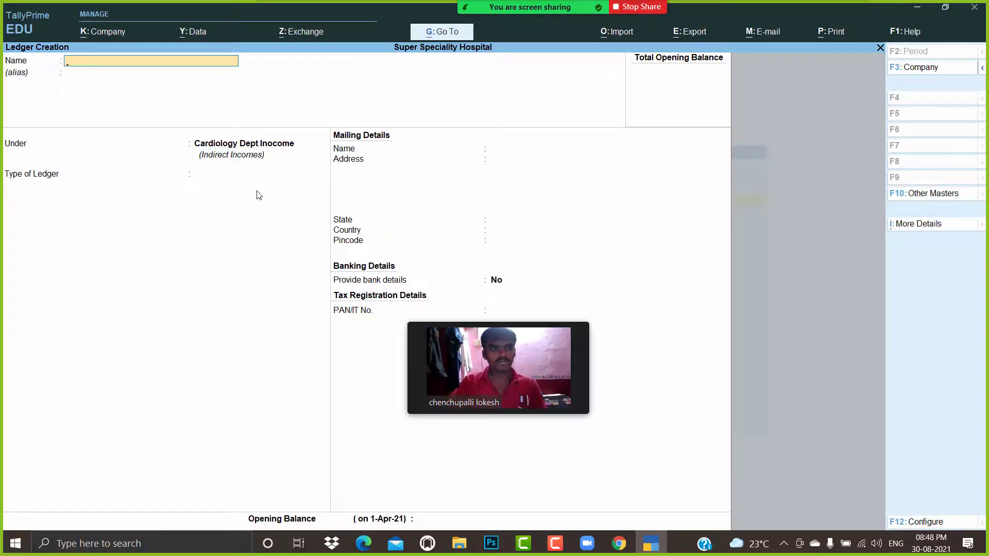
Create the Operation Fee Cdi ledger under Cardiology Dept Inocome with ledger type Not Applicable and no alias
text(Operation)
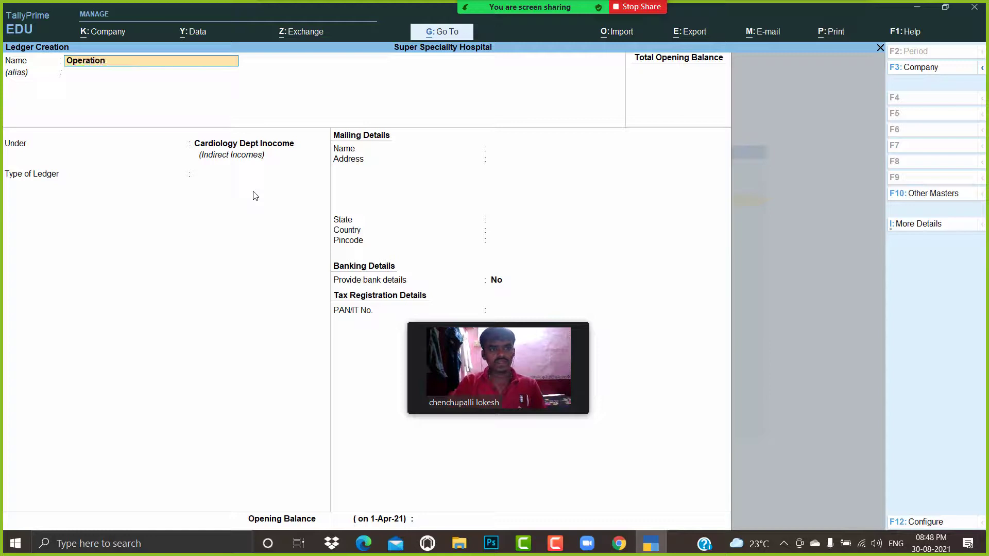
text( Fee Cdi)
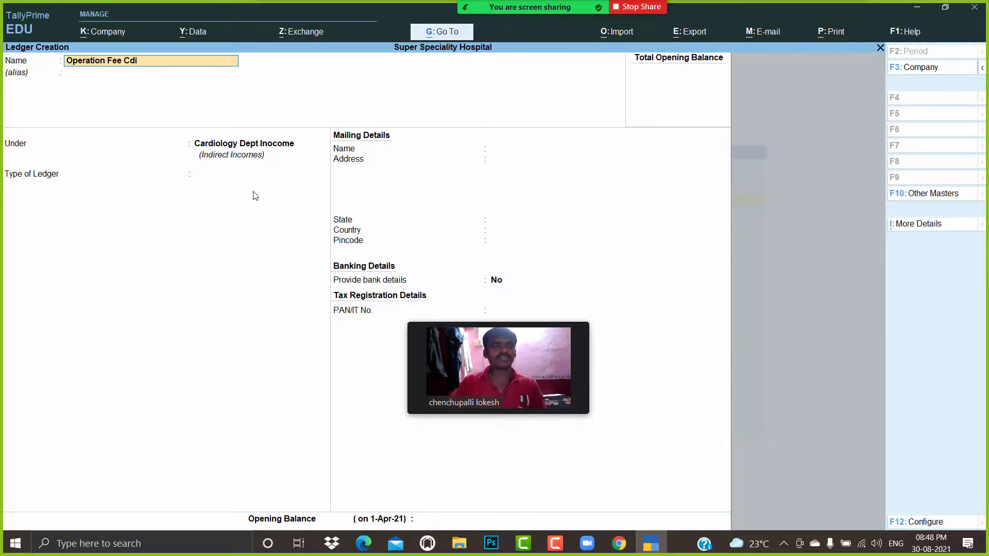
key(Return)
key(Return)
key(Return)
key(Return)
key(Return)
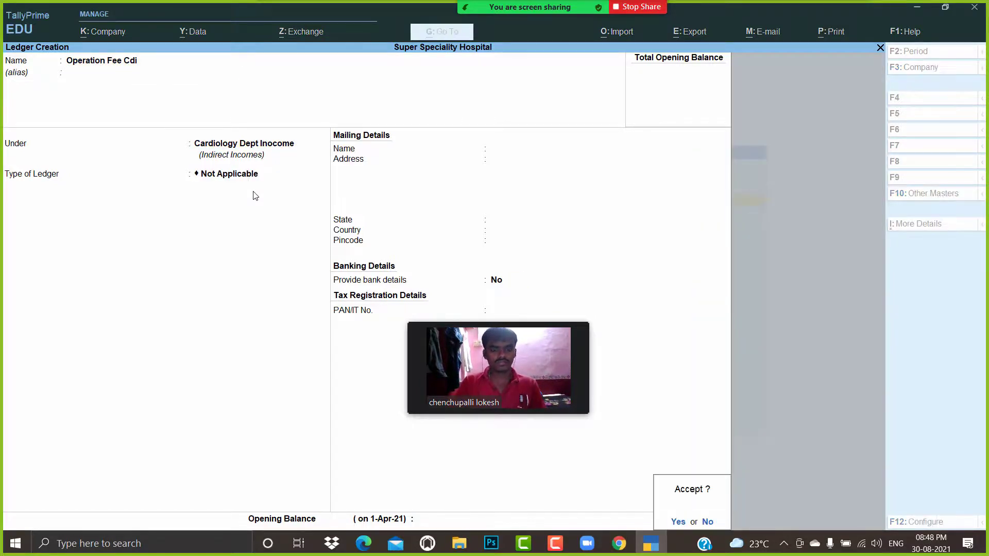
key(Return)
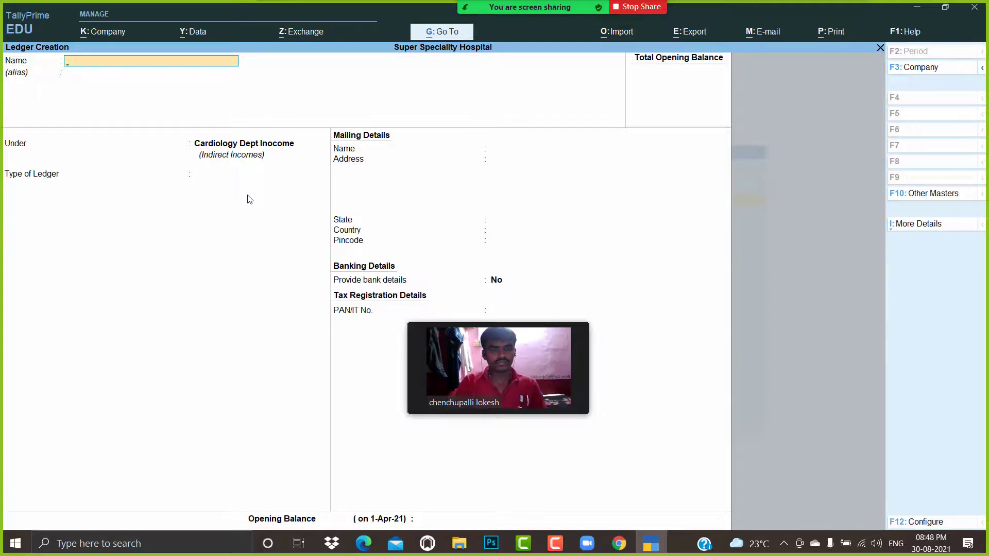
Create the Room Rents Cdi ledger under Cardiology Dept Inocome, keeping the alias and opening balance empty
text(Room Rents Cdi)
key(Return)
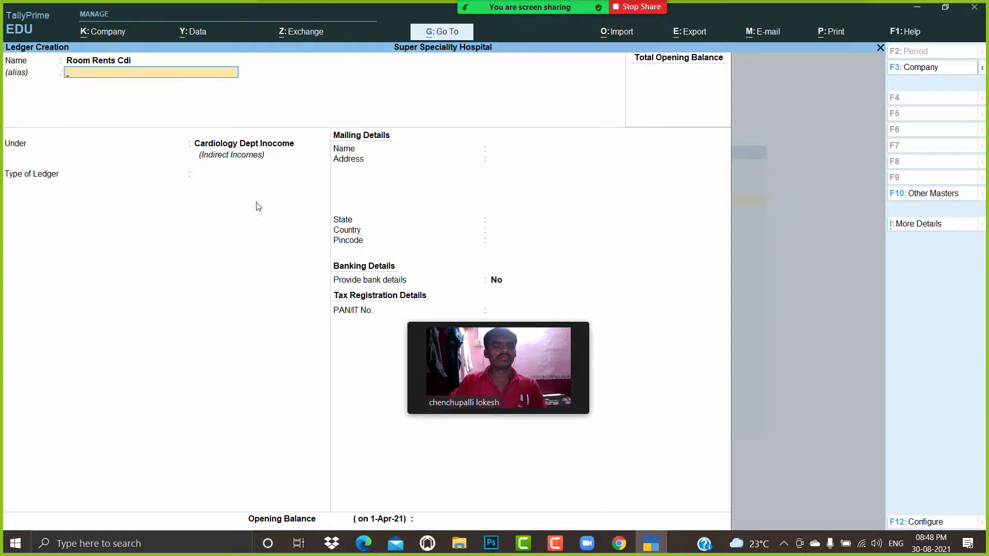
key(Return)
key(Return)
key(Return)
key(Return)
key(Return)
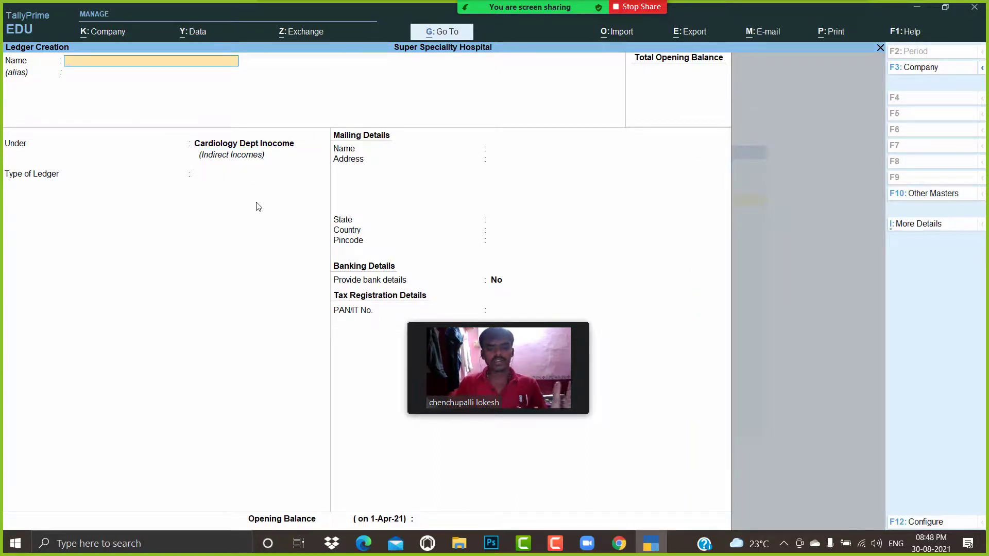
Leave ledger creation, return to the Gateway of Tally and open accounting voucher entry
key(Escape)
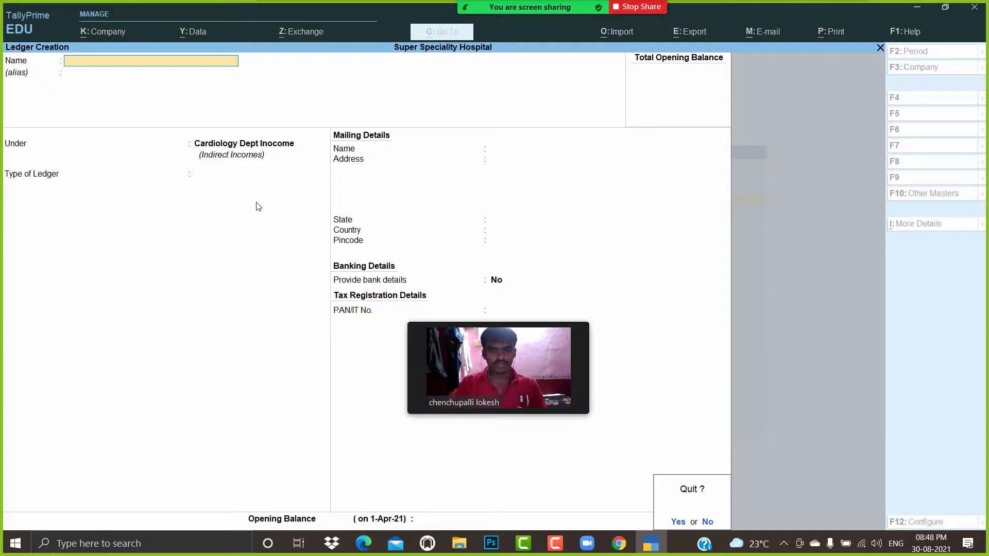
key(Return)
key(Escape)
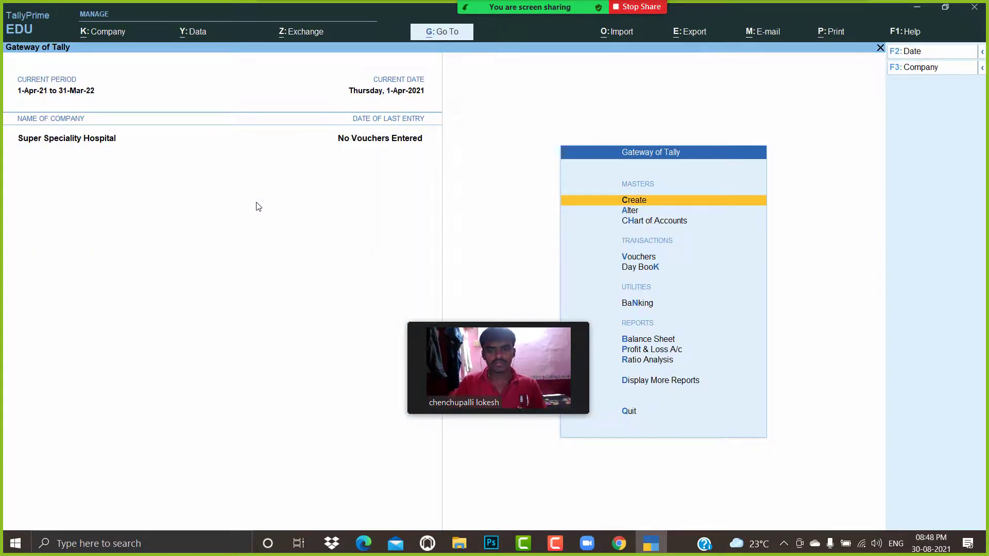
key(Down)
key(Down)
key(Down)
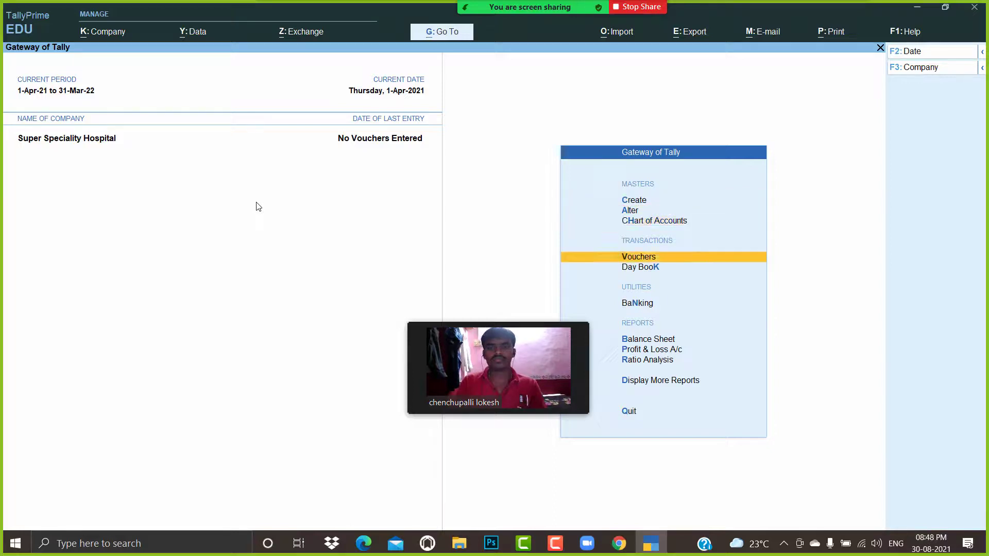
key(Return)
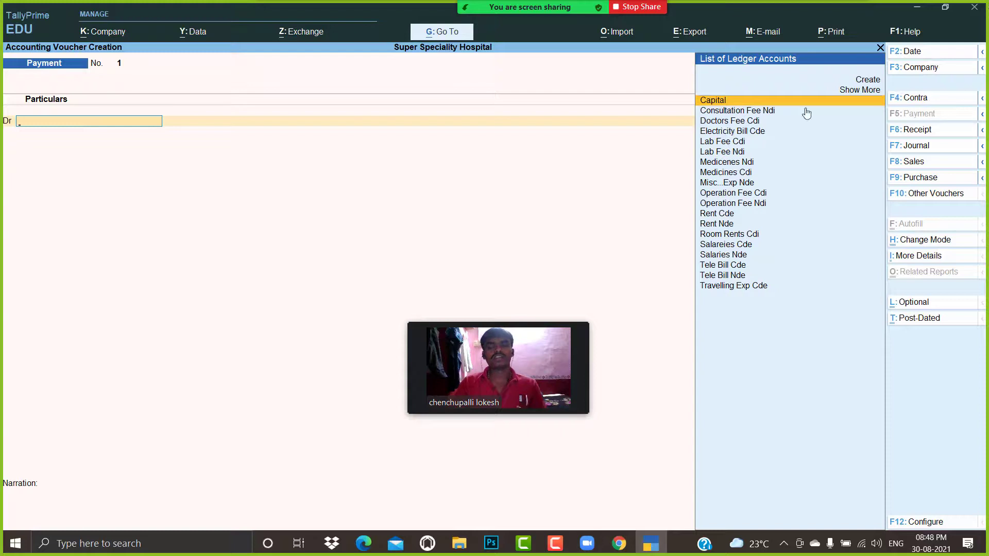
Record a receipt voucher crediting Capital and debiting Cash with 500000, and save it without a narration
click(919, 130)
key(Return)
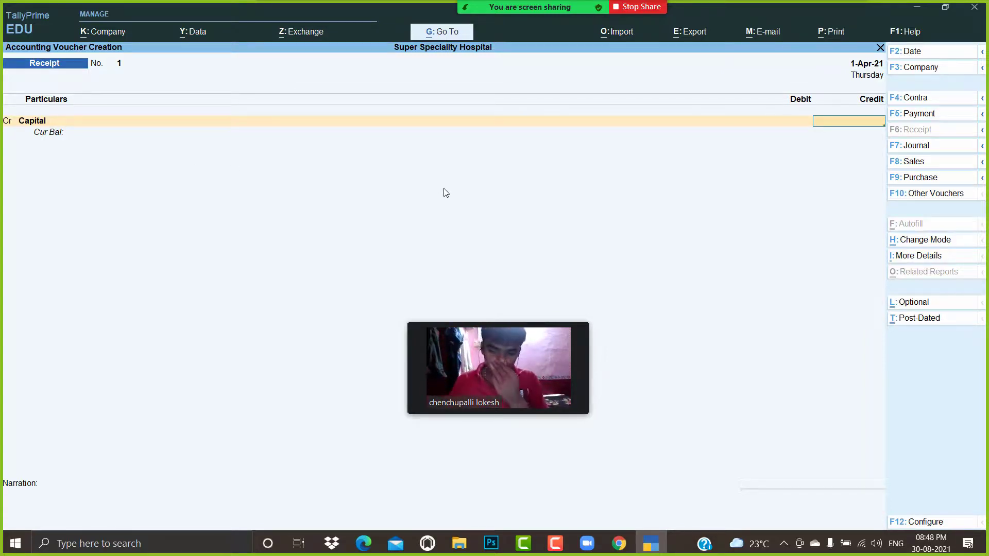
text(500000)
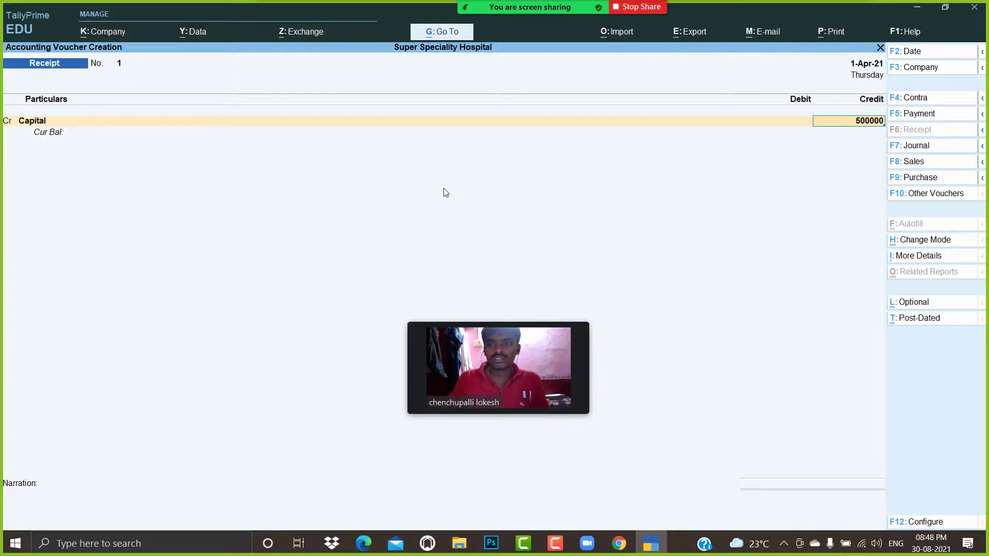
key(Return)
key(Down)
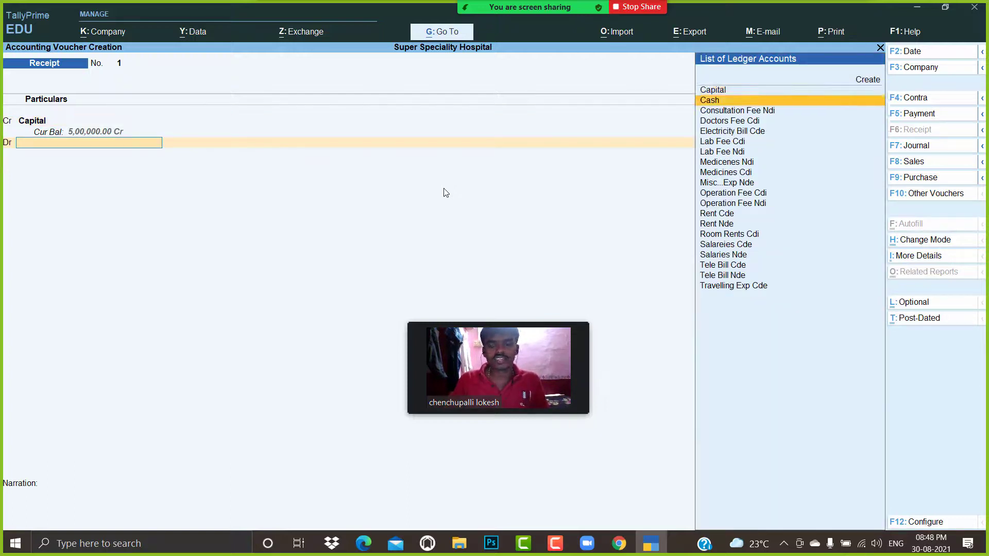
key(Return)
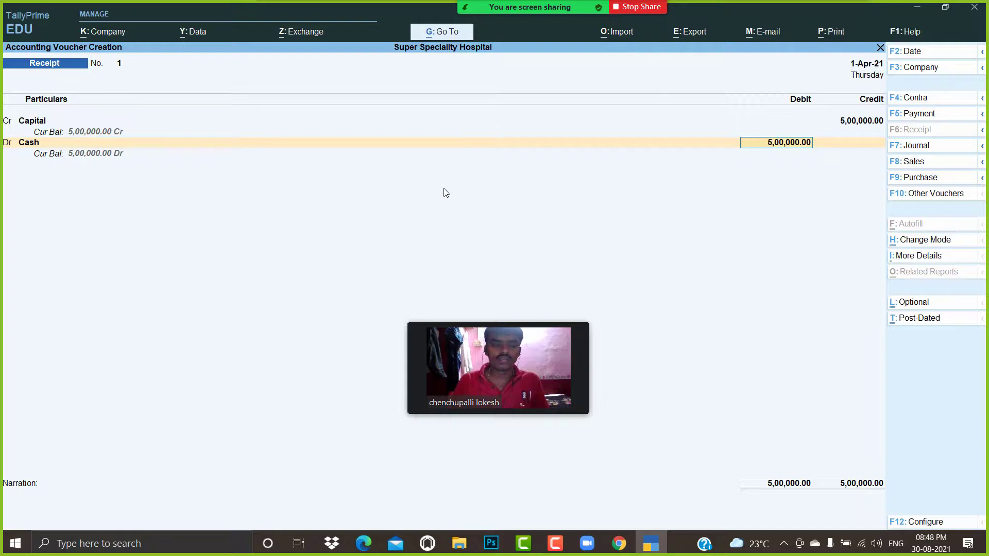
key(Return)
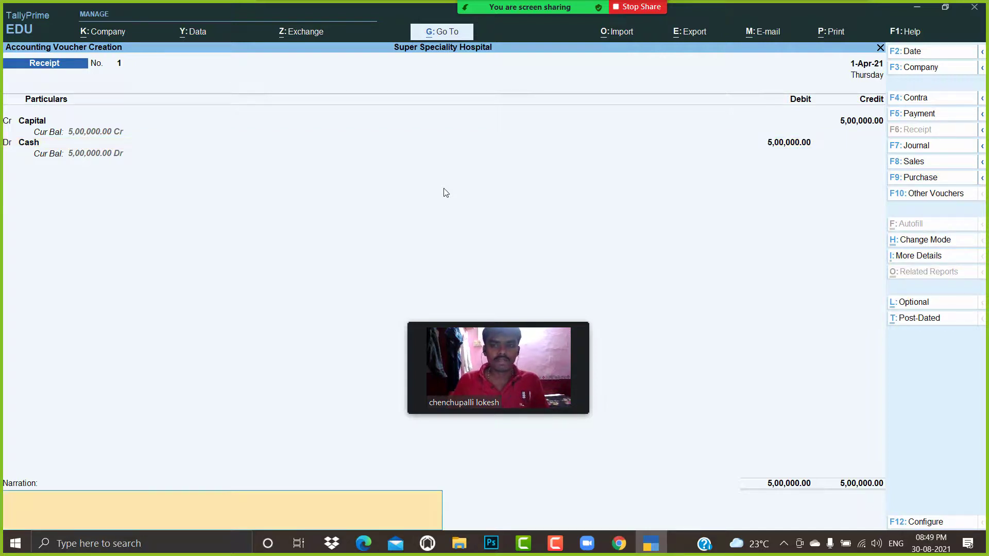
key(Return)
key(Return)
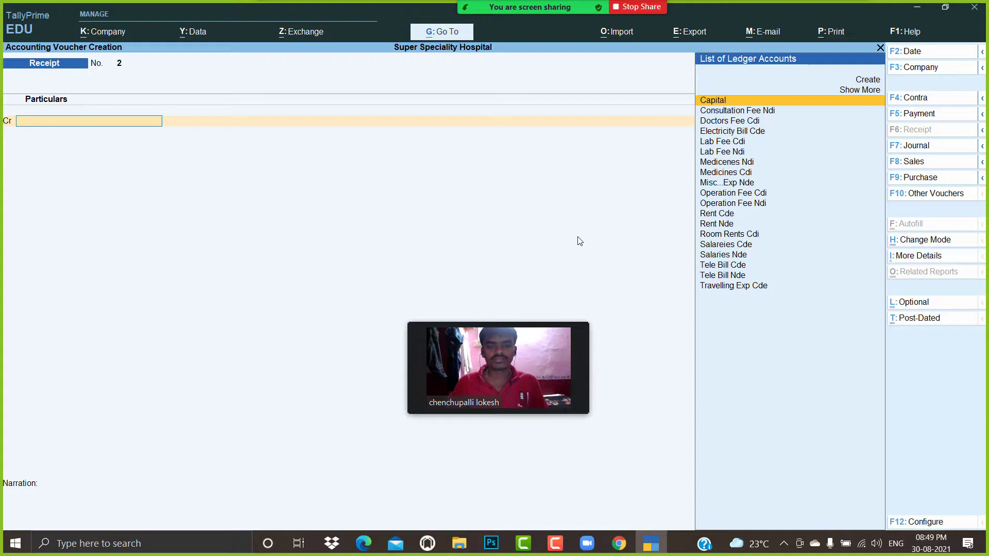
Start a payment voucher and debit Rent Nde with 25000
click(933, 117)
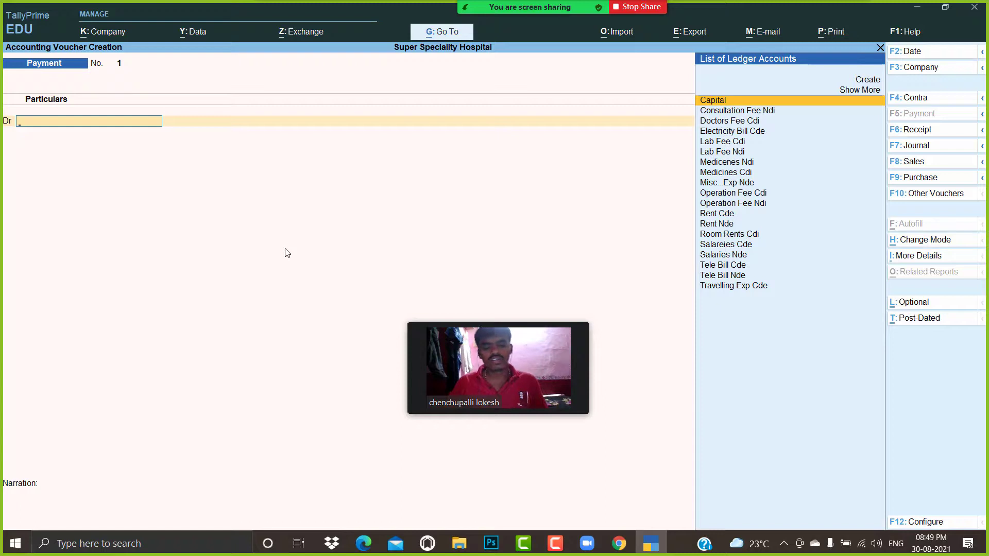
text(Ren)
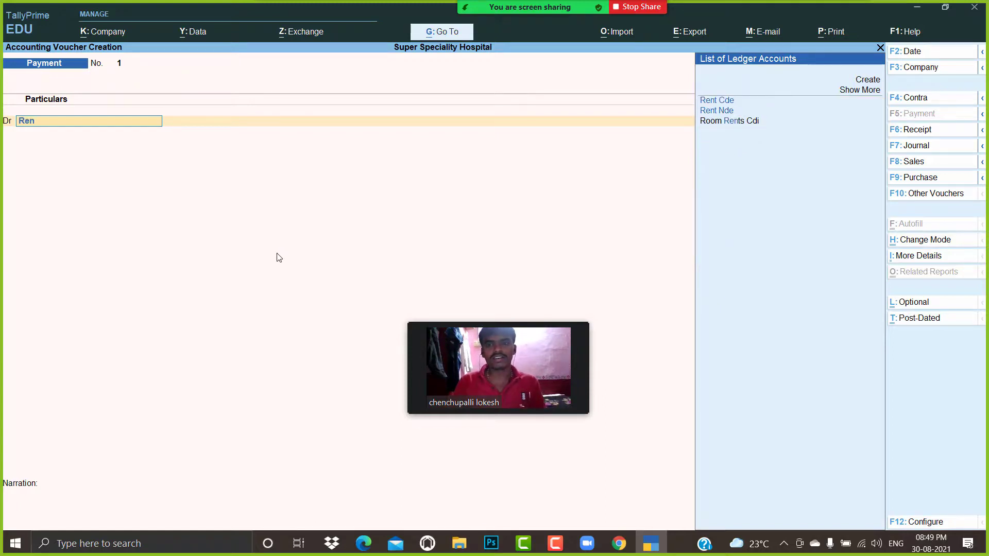
key(Down)
key(Return)
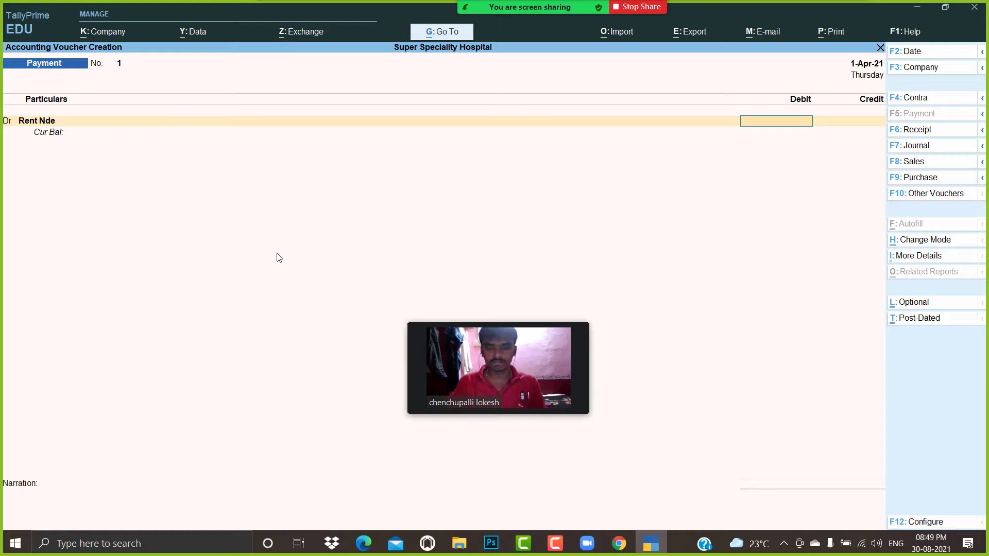
text(2,500)
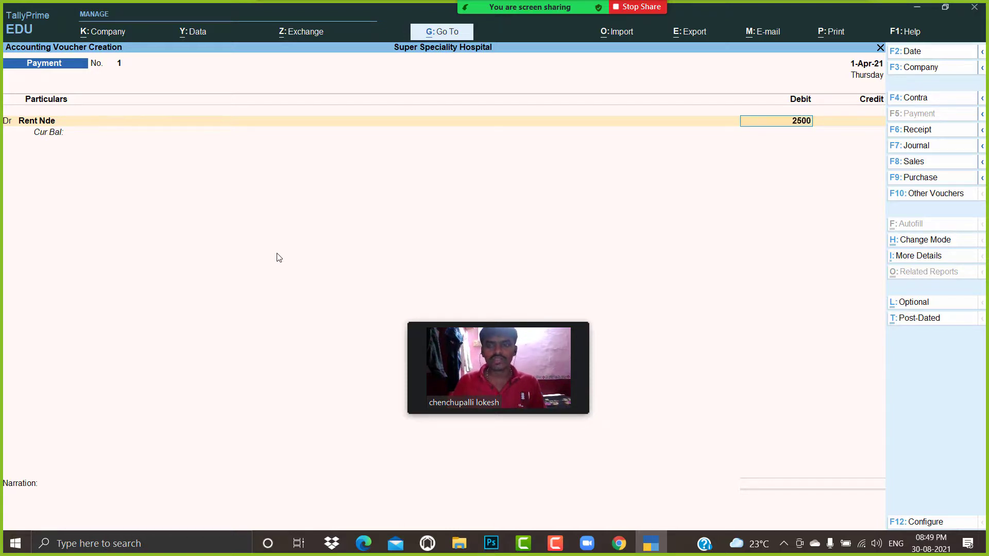
key(Return)
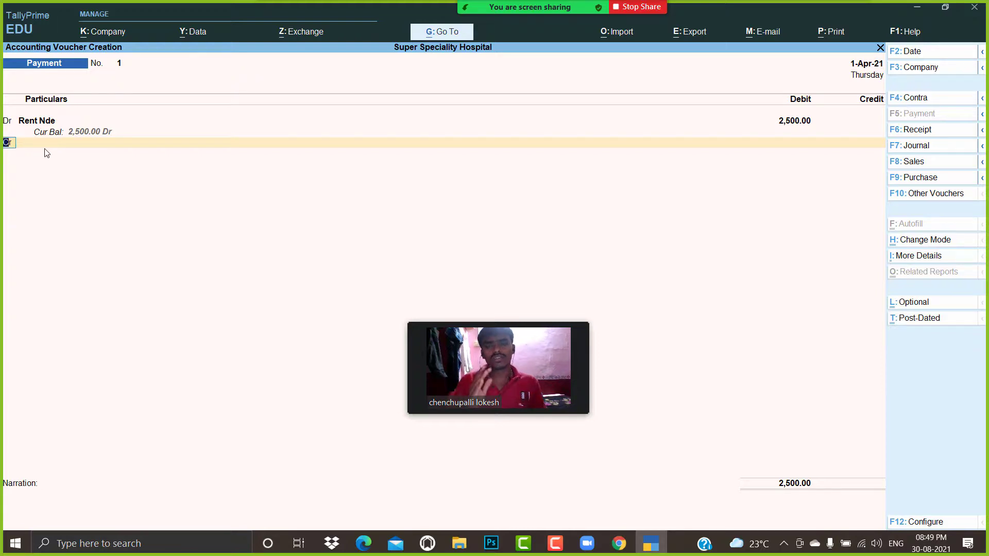
key(BackSpace)
text(25000)
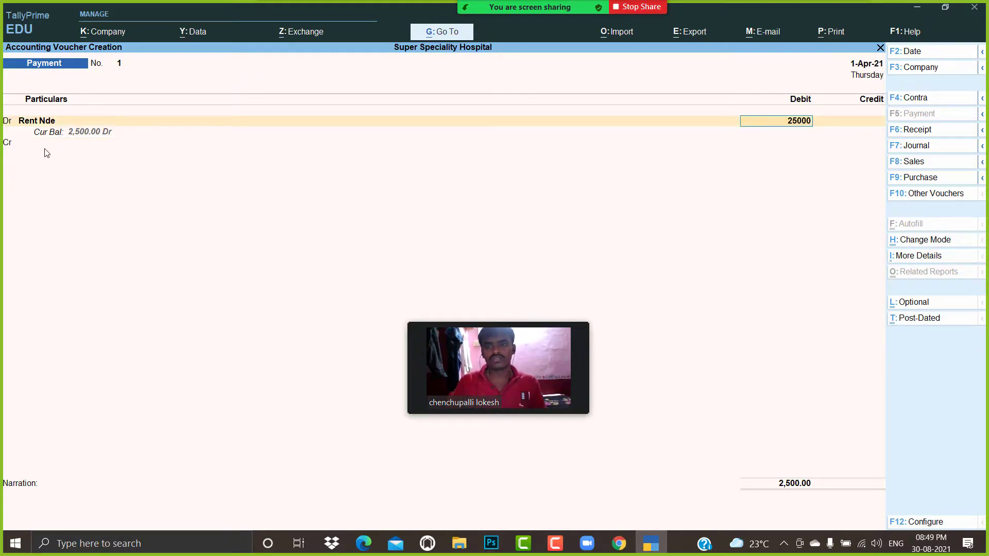
key(Return)
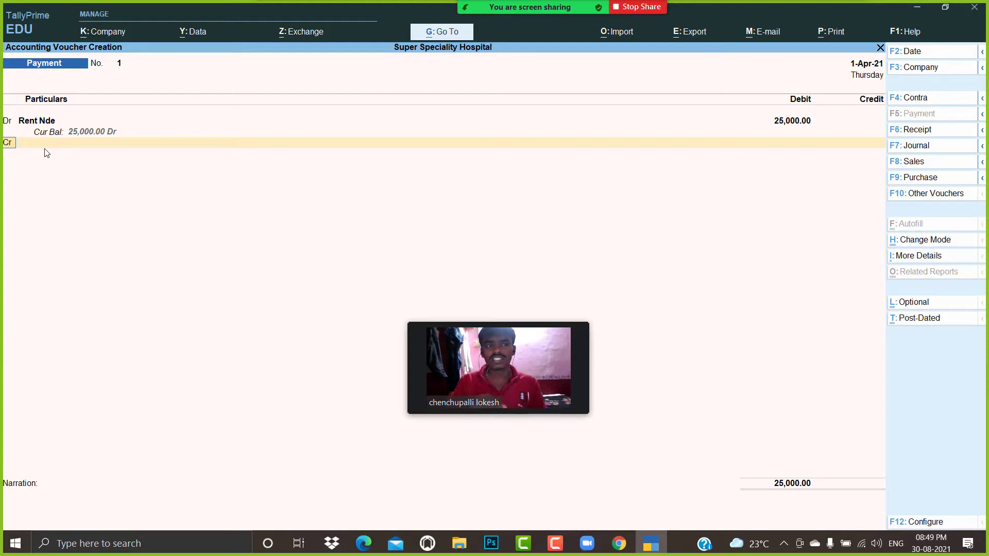
Add a second debit line to the payment voucher for Salaries Nde with 80000
text(d)
key(Return)
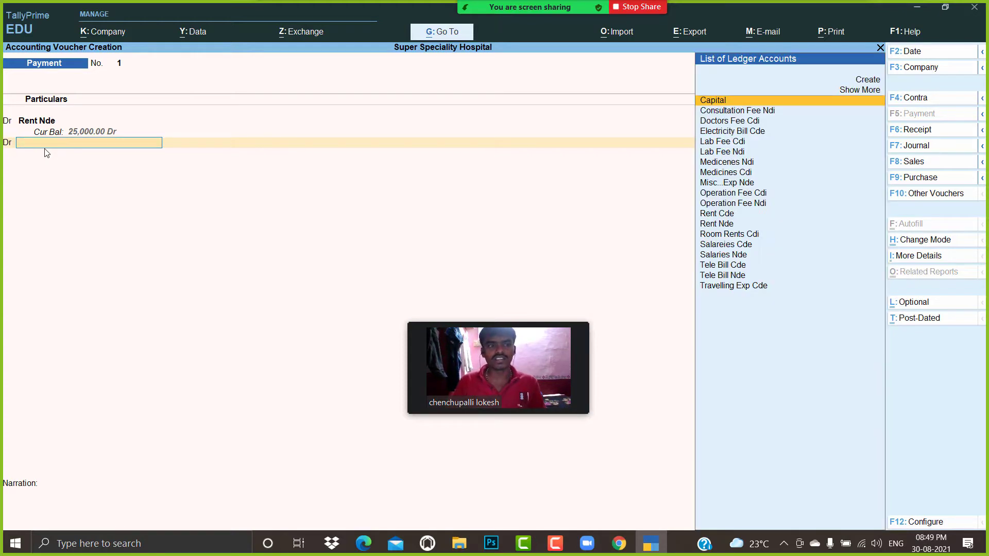
text(Sal)
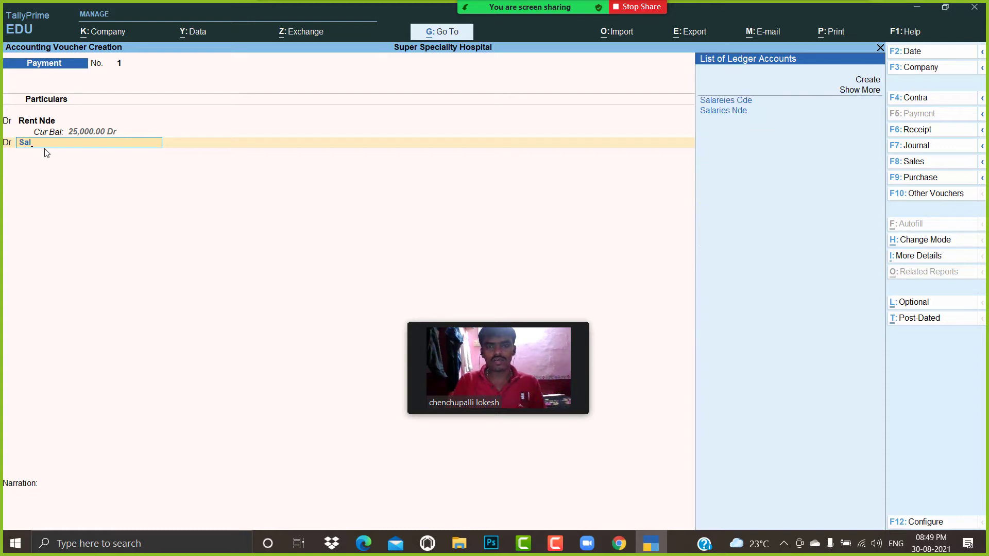
key(Down)
key(Return)
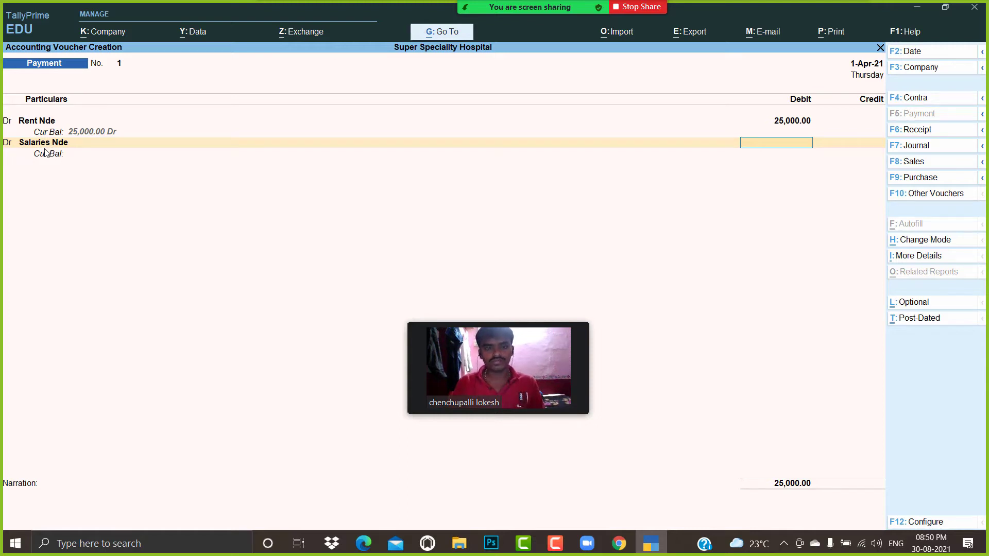
text(80000)
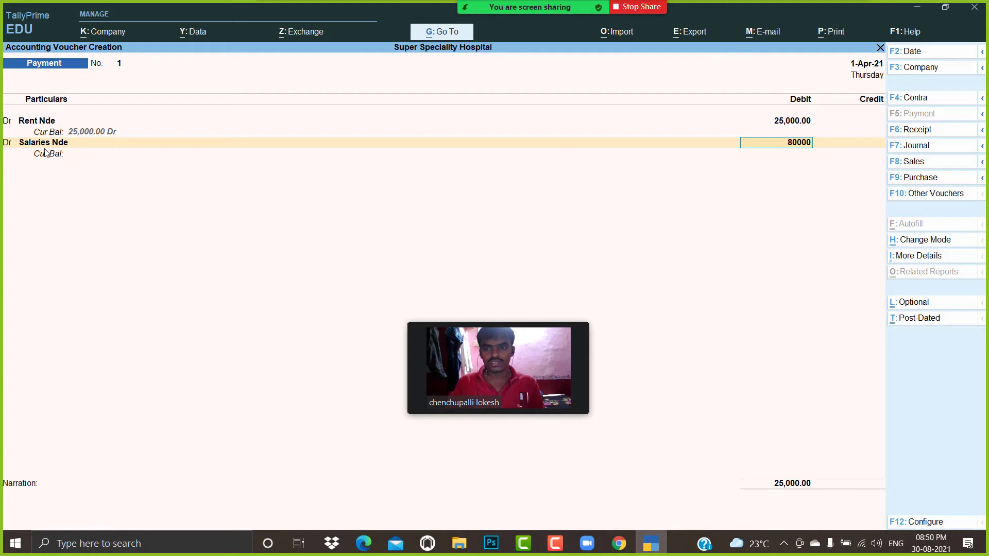
key(Return)
Add a third debit line to the payment voucher for Tele Bill Nde with 15000
key(d)
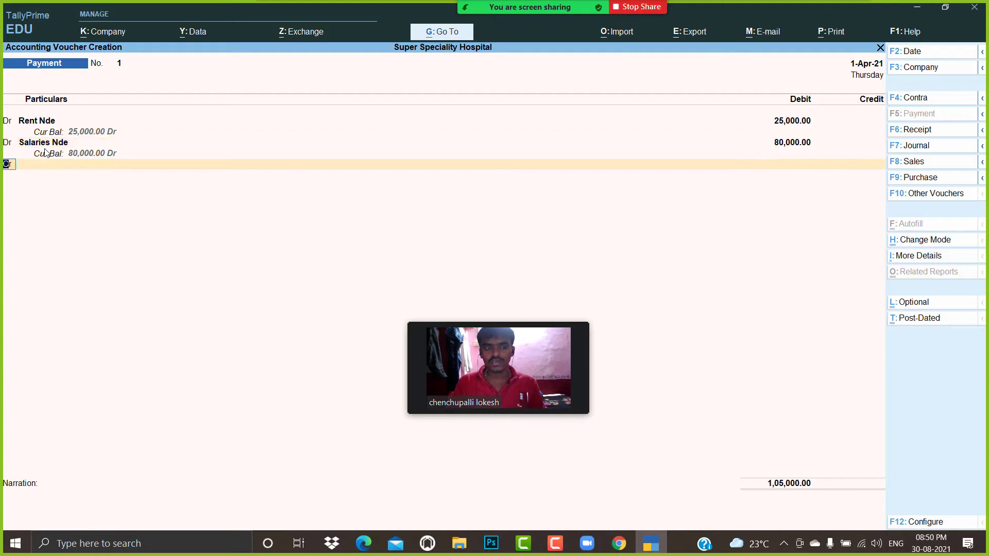
key(Return)
text(R=)
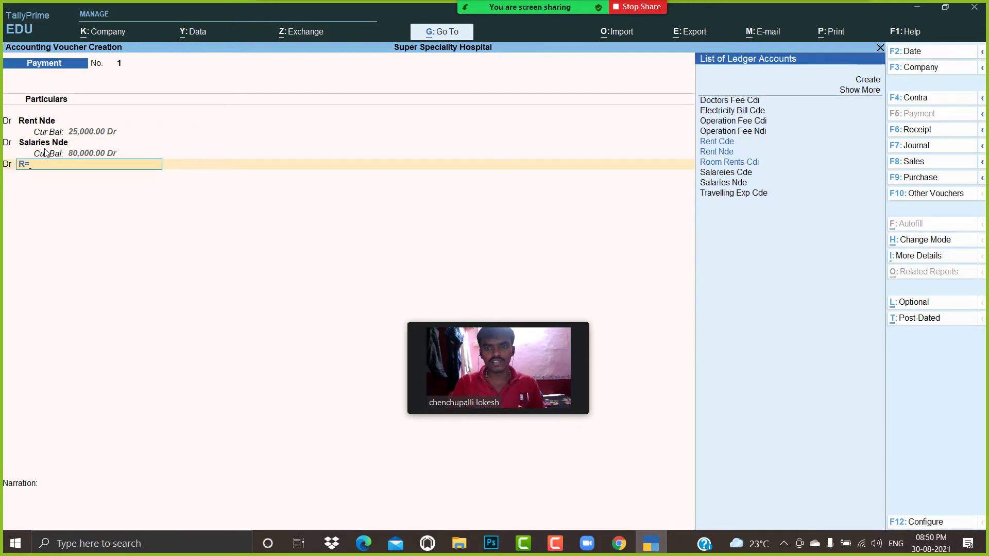
key(BackSpace)
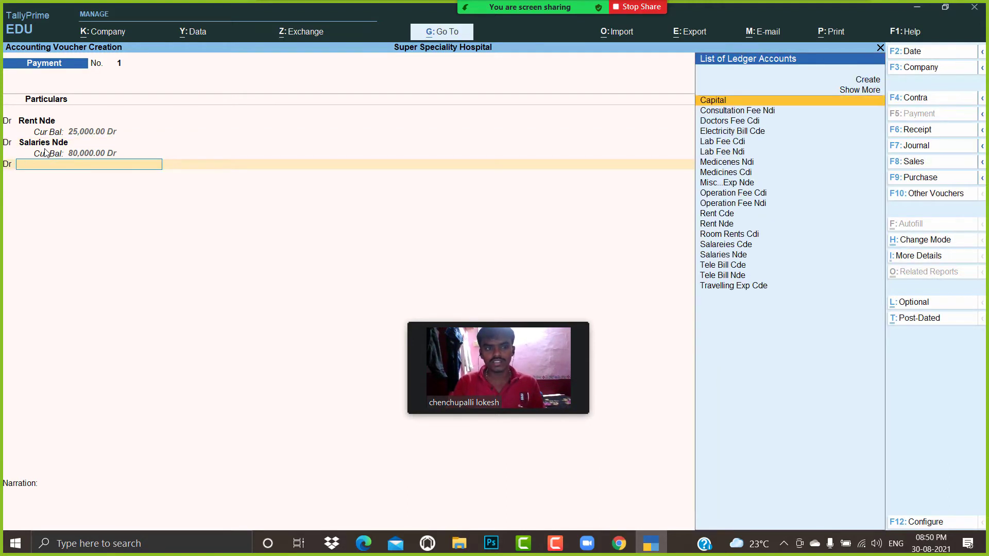
text(te)
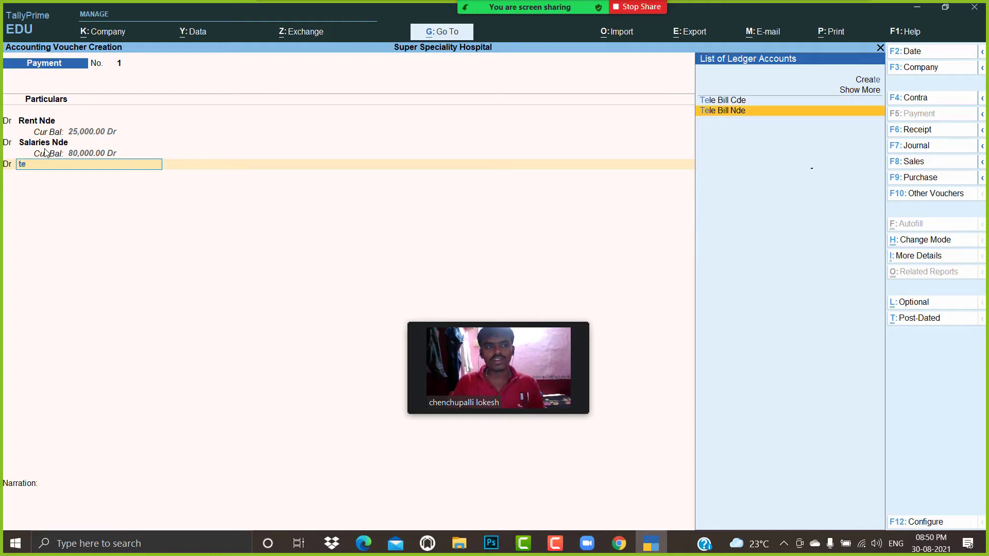
key(Return)
text(15,000)
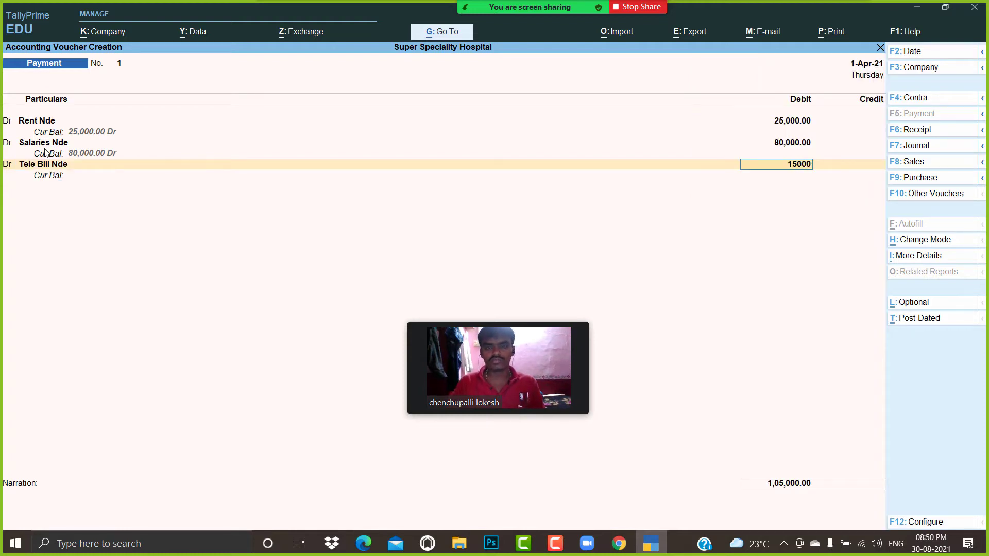
key(Return)
Add a fourth debit line to the payment voucher for Misc...Exp Nde with 5000
text(d)
key(Return)
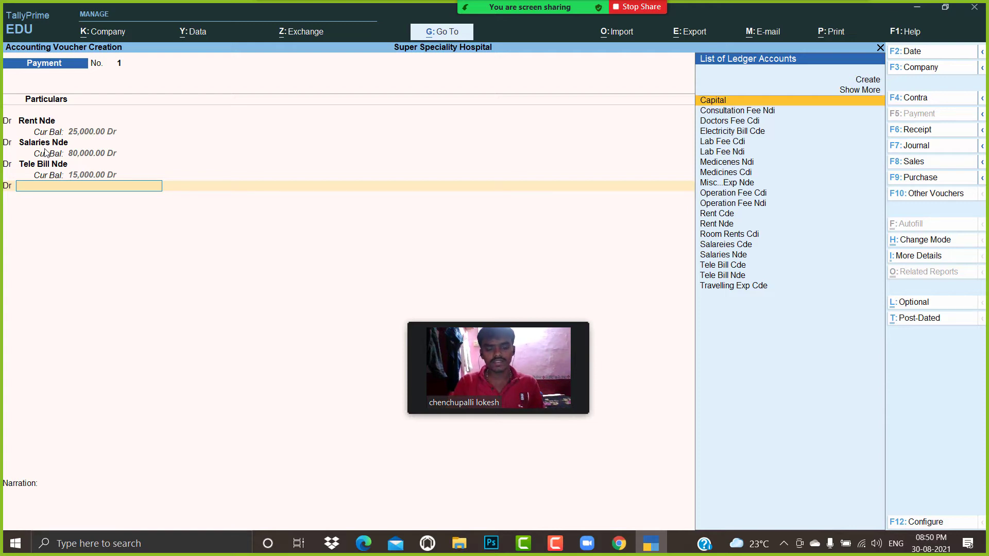
text(mis)
key(Return)
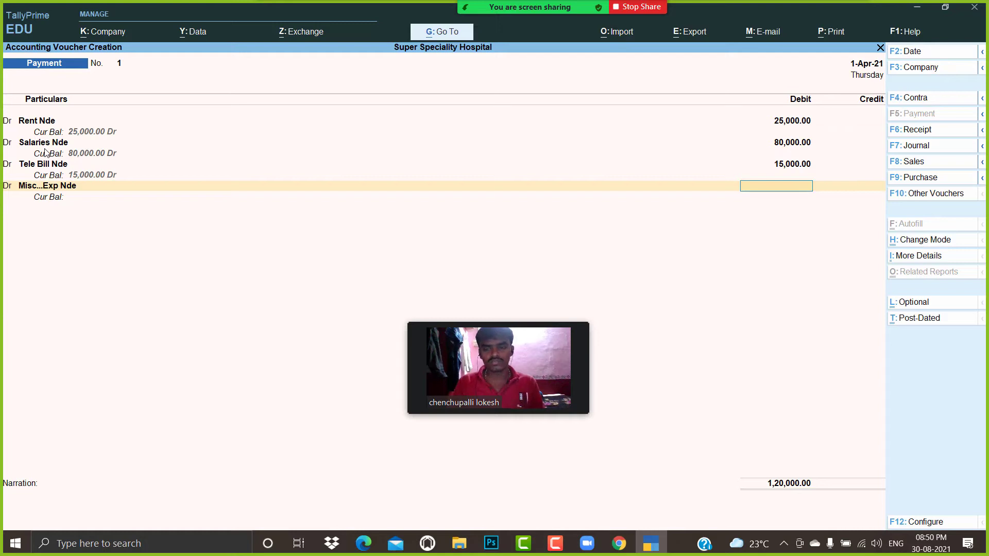
text(5000)
key(Return)
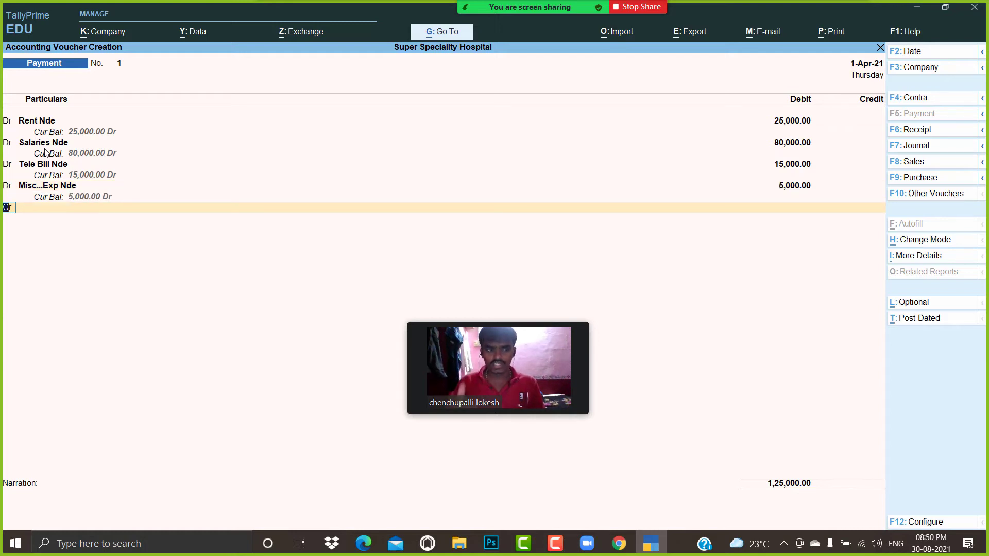
Credit Cash with the full 1,25,000 and save the payment voucher without a narration
key(Return)
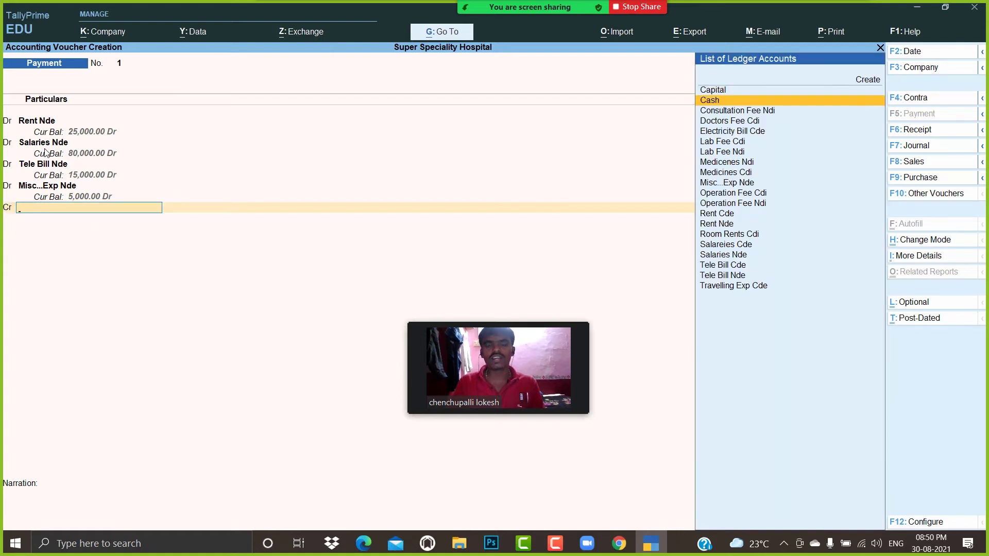
key(Return)
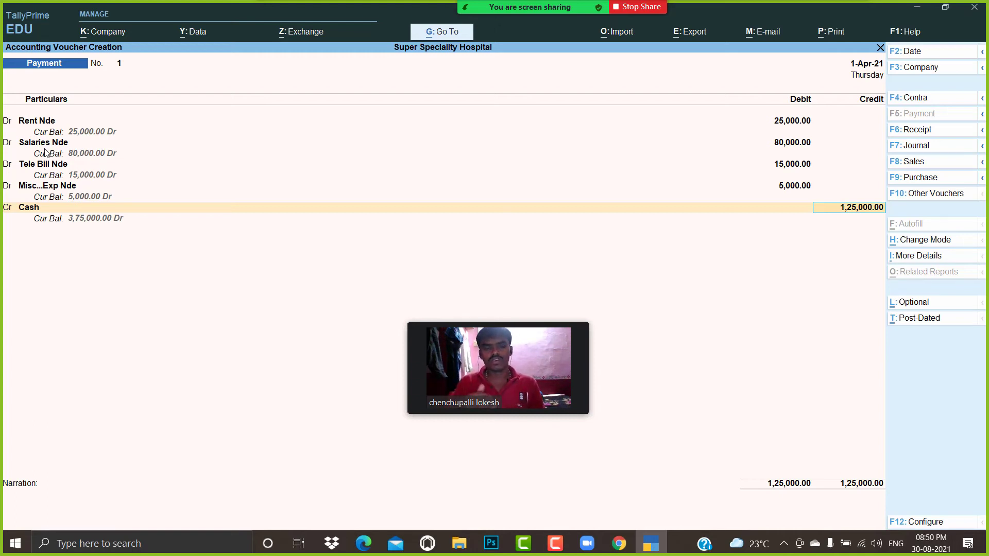
key(Return)
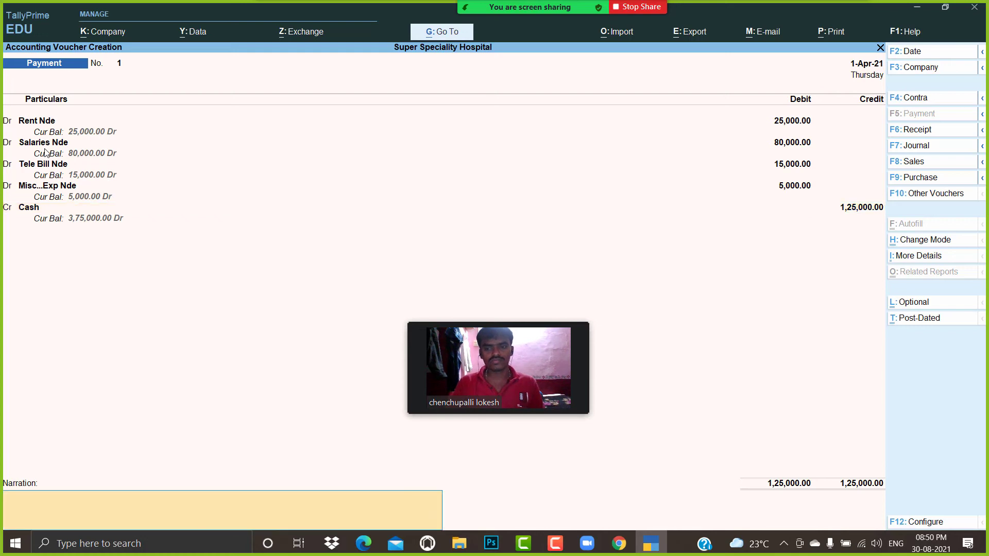
key(Return)
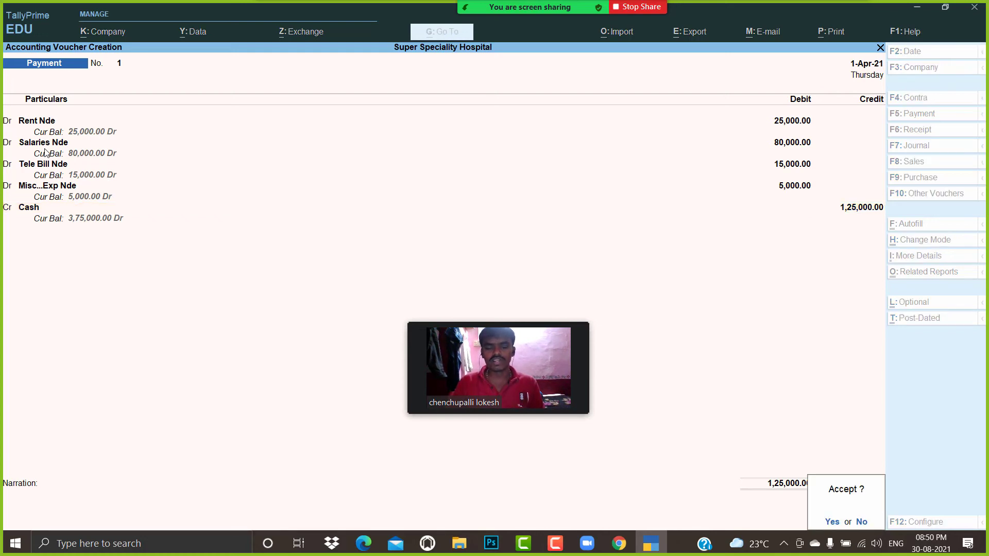
key(Return)
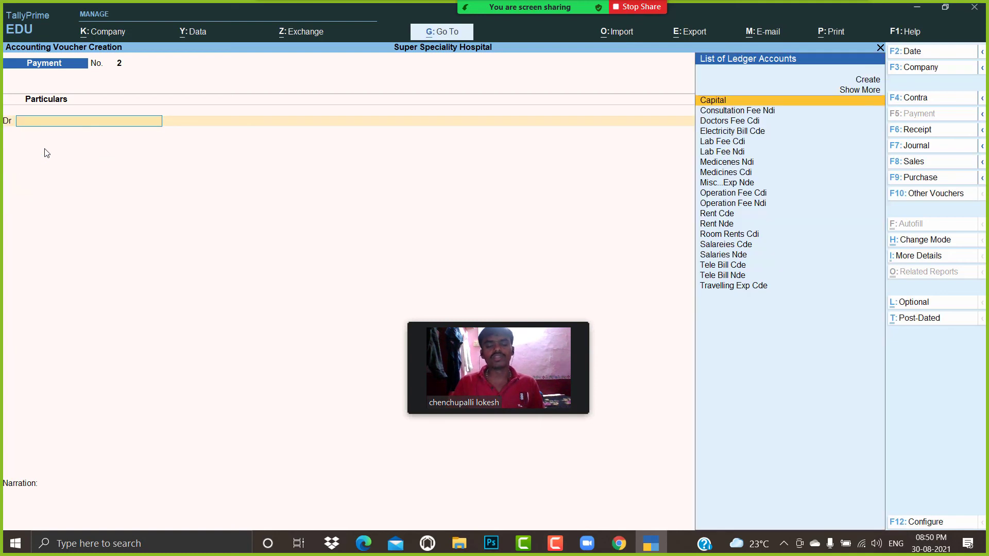